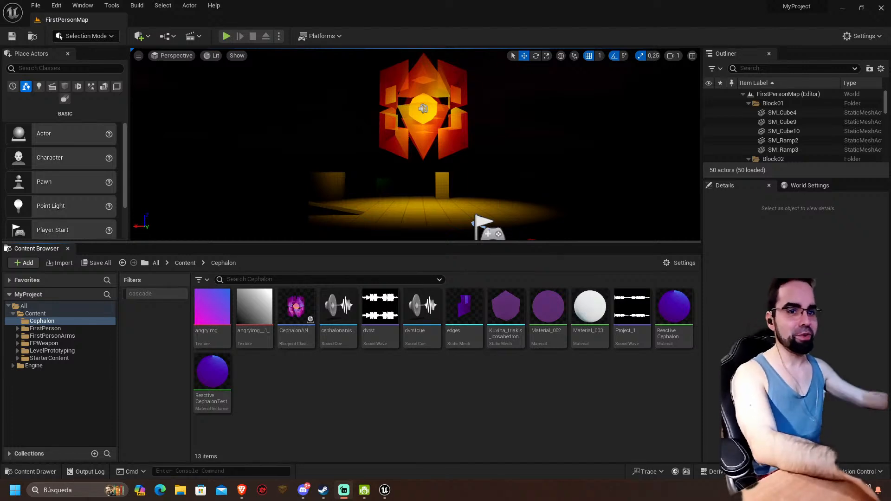
# - Play the level to preview the animated Cephalon, and stop the simulation
pyautogui.moveTo(415, 145); pyautogui.dragTo(420, 141, button='right')
pyautogui.press('w')
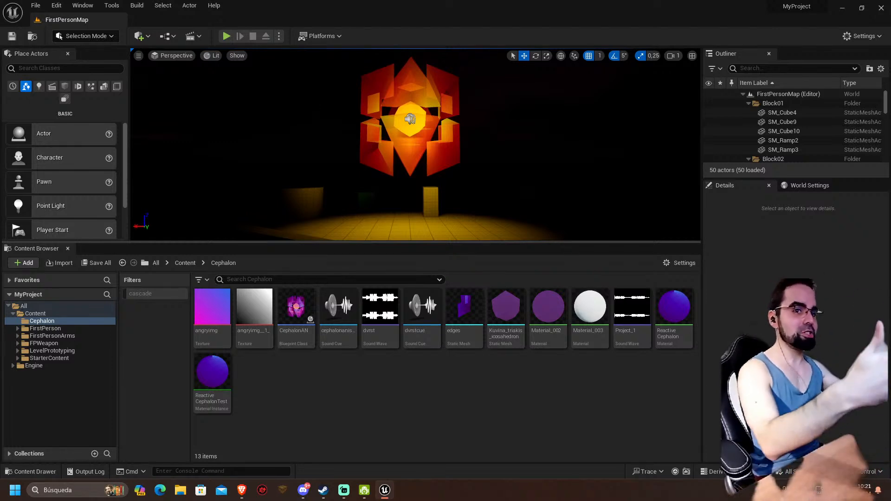
pyautogui.click(226, 36)
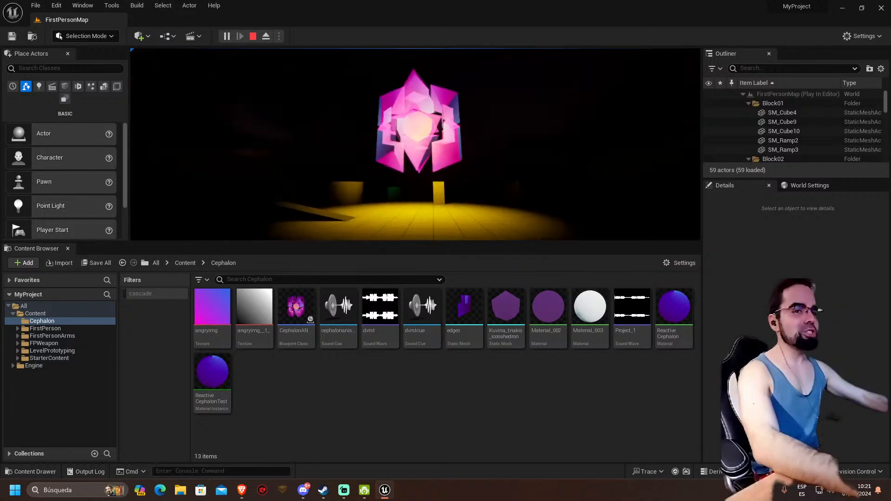
pyautogui.press('Escape')
# - Examine the floating Cephalon in the level from closer up, including its glowing core and surrounding panels
pyautogui.moveTo(440, 62); pyautogui.dragTo(461, 61, button='right')
pyautogui.press('w')
pyautogui.moveTo(437, 115); pyautogui.dragTo(436, 111, button='right')
pyautogui.press('s')
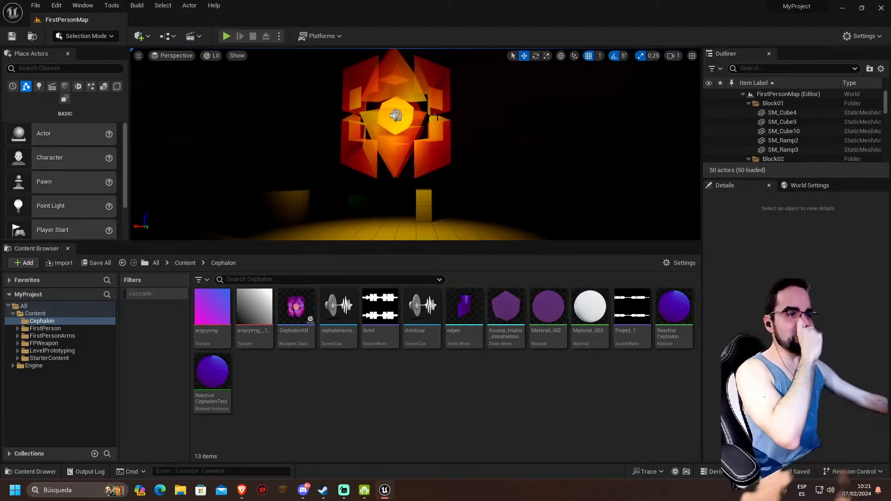
pyautogui.moveTo(432, 119); pyautogui.dragTo(455, 135, button='right')
pyautogui.press('s')
pyautogui.press('w')
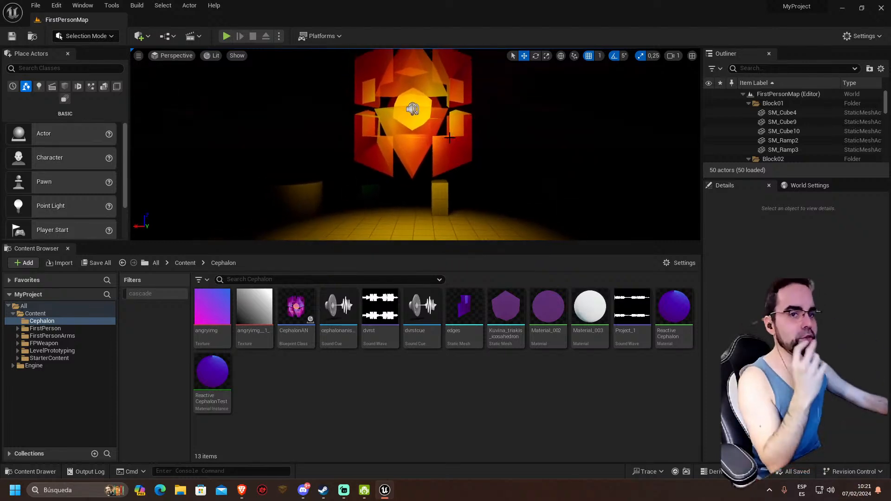
pyautogui.rightClick(465, 159)
pyautogui.click(370, 191)
pyautogui.moveTo(371, 192); pyautogui.dragTo(385, 204, button='right')
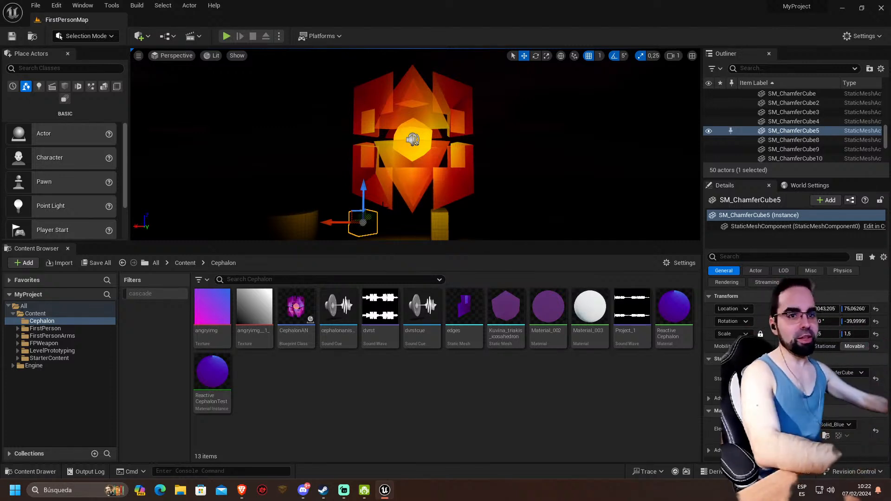
pyautogui.moveTo(414, 203); pyautogui.dragTo(412, 199, button='right')
pyautogui.press('w')
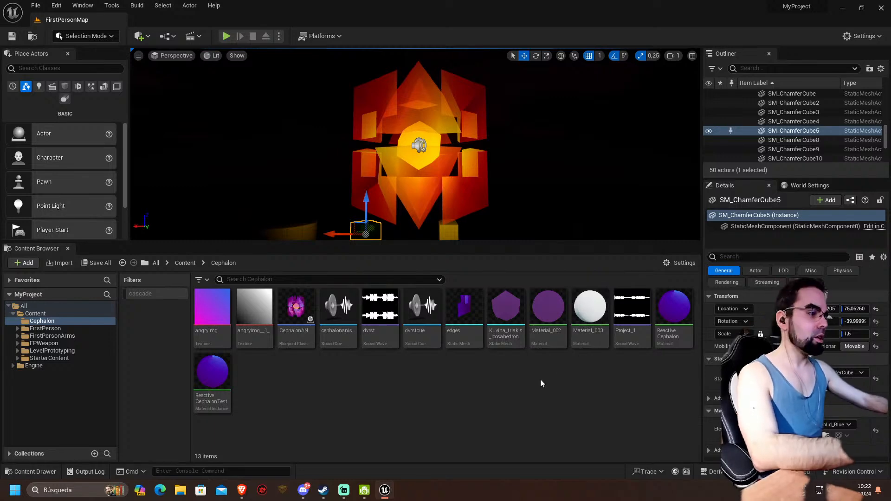
# - Open the Kuvina_triakis_icosahedron static mesh and examine its faceted shape from several angles
pyautogui.doubleClick(506, 310)
pyautogui.moveTo(488, 343); pyautogui.dragTo(513, 358, button='right')
pyautogui.press('a')
pyautogui.press('w')
pyautogui.press('s')
pyautogui.press('w')
pyautogui.press('s')
pyautogui.press('d')
pyautogui.press('w')
pyautogui.press('s')
pyautogui.moveTo(435, 329)
pyautogui.mouseDown(button='right')
pyautogui.moveTo(364, 333)
pyautogui.moveTo(441, 338)
pyautogui.mouseUp(button='right')
pyautogui.press('d')
pyautogui.press('a')
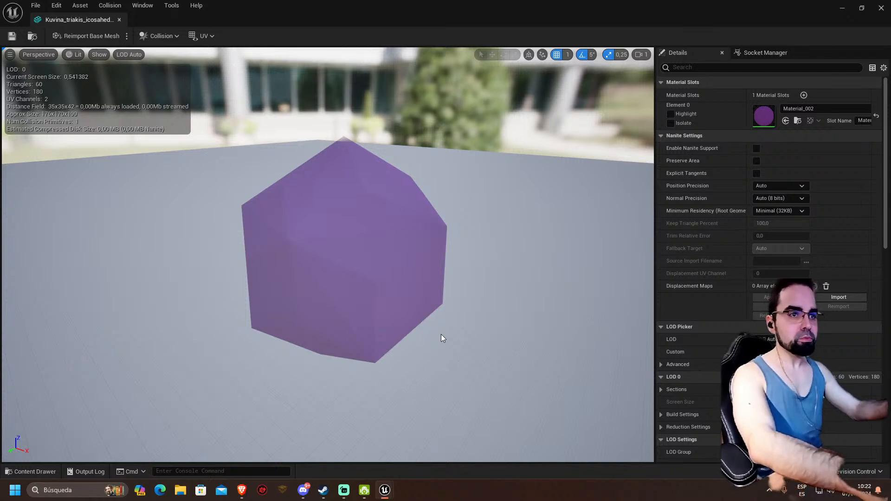
pyautogui.moveTo(441, 334)
pyautogui.mouseDown()
pyautogui.moveTo(357, 335)
pyautogui.moveTo(443, 333)
pyautogui.mouseUp()
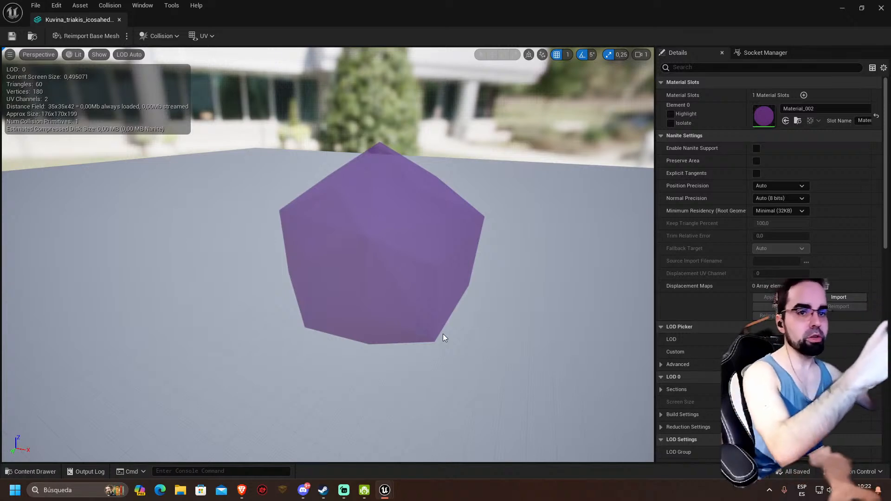
pyautogui.moveTo(446, 325); pyautogui.dragTo(491, 299, button='right')
pyautogui.press('s')
pyautogui.press('w')
# - Switch the icosahedron mesh preview to Unlit, inspect it from near and far, and close the mesh editor
pyautogui.click(74, 54)
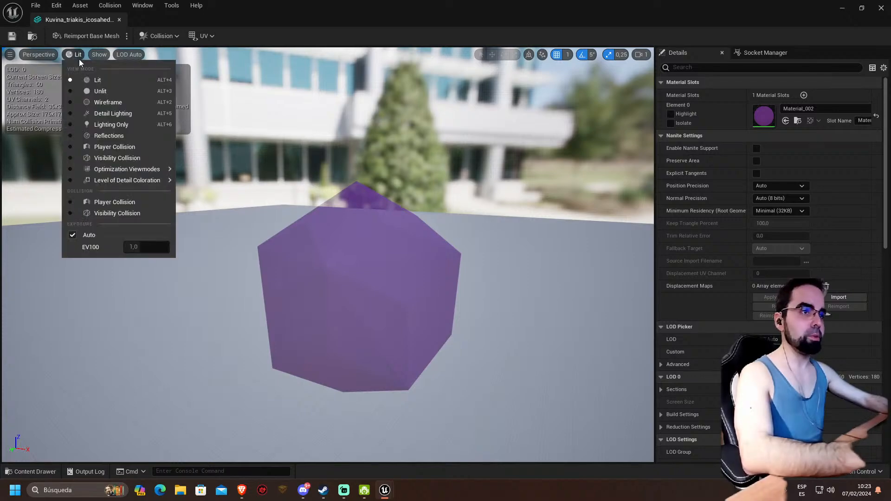
pyautogui.click(93, 88)
pyautogui.moveTo(93, 87); pyautogui.dragTo(163, 85, button='right')
pyautogui.moveTo(288, 237); pyautogui.dragTo(330, 216, button='right')
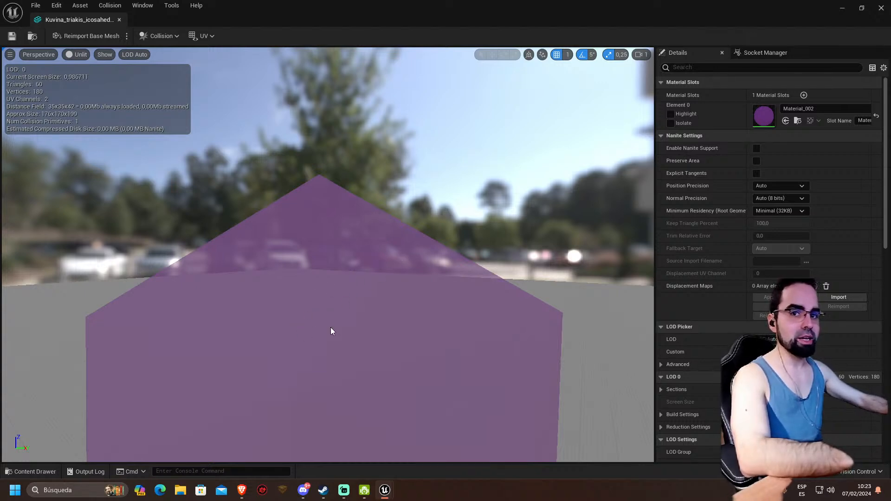
pyautogui.press('s')
pyautogui.moveTo(303, 341); pyautogui.dragTo(266, 369, button='right')
pyautogui.press('w')
pyautogui.press('s')
pyautogui.press('w')
pyautogui.press('s')
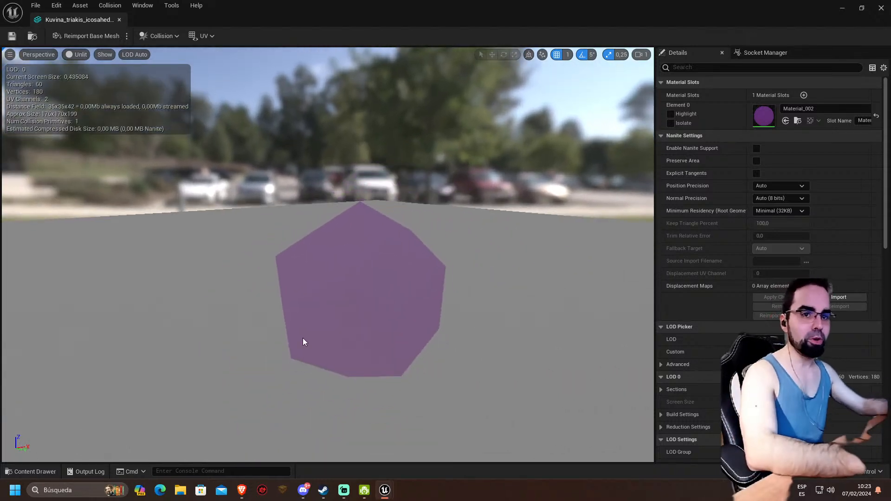
pyautogui.moveTo(309, 334); pyautogui.dragTo(315, 327, button='right')
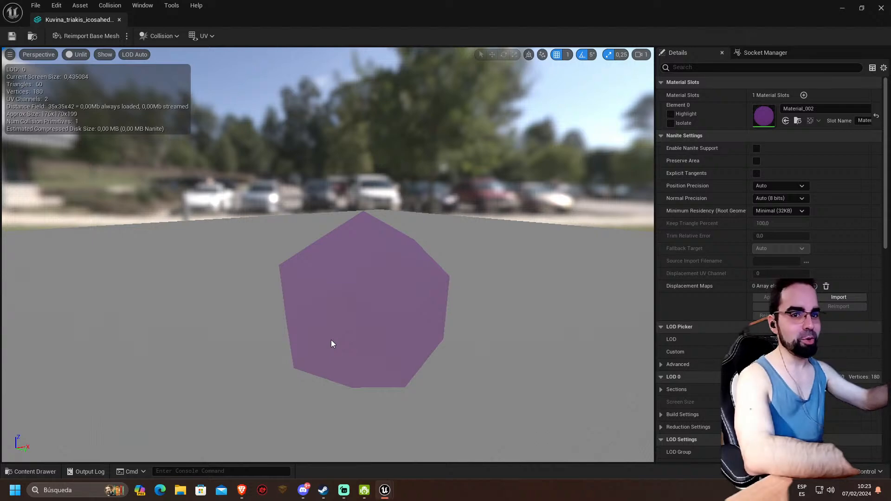
pyautogui.moveTo(330, 341); pyautogui.dragTo(339, 342, button='right')
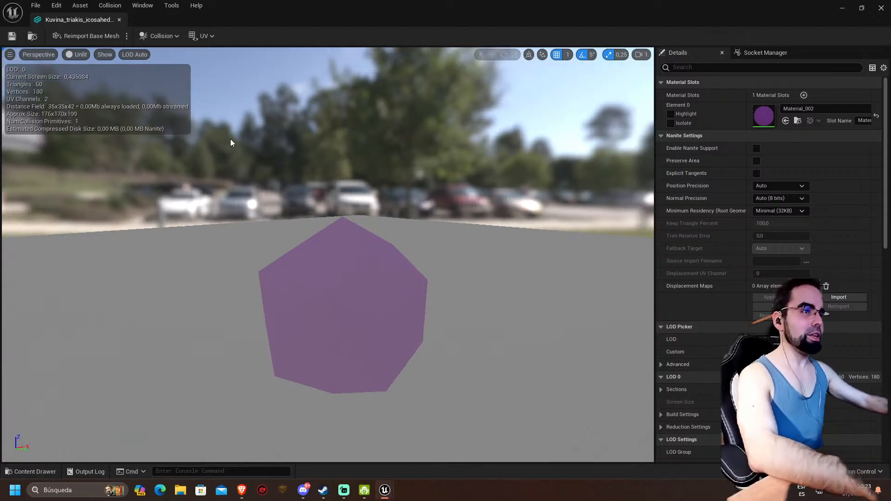
pyautogui.click(881, 8)
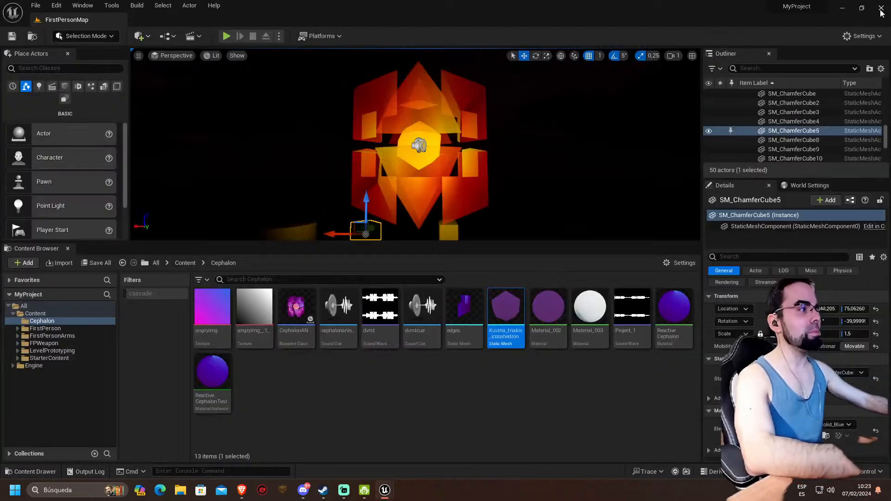
# - Open the edges static mesh, inspect its geometry from all sides, and return to the level editor
pyautogui.doubleClick(461, 317)
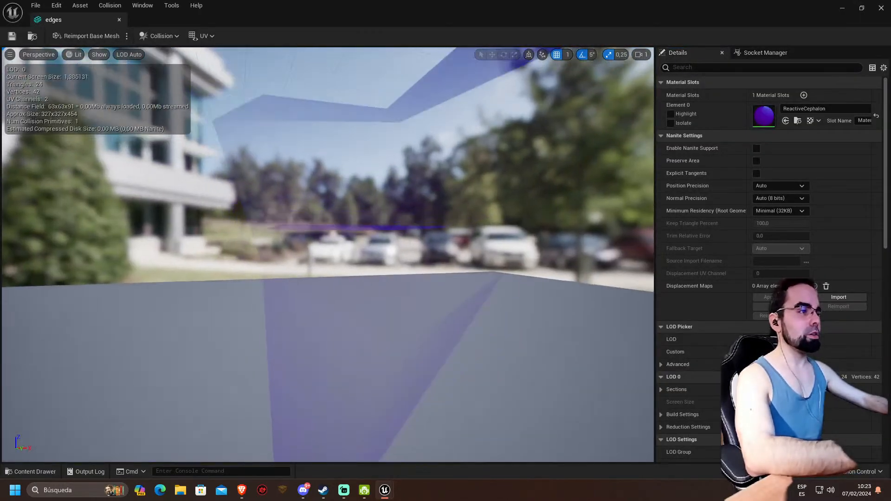
pyautogui.moveTo(328, 254); pyautogui.dragTo(139, 249, button='right')
pyautogui.moveTo(327, 254); pyautogui.dragTo(278, 259, button='right')
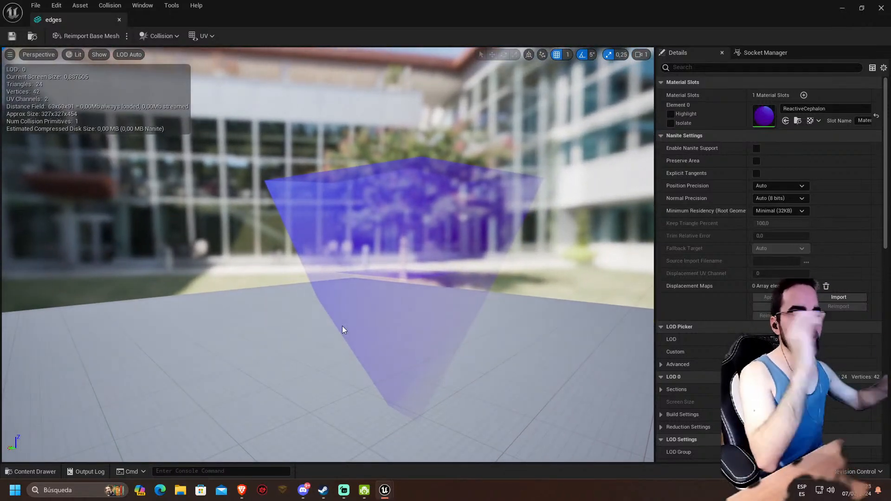
pyautogui.moveTo(338, 305)
pyautogui.mouseDown(button='right')
pyautogui.moveTo(347, 289)
pyautogui.moveTo(334, 318)
pyautogui.mouseUp(button='right')
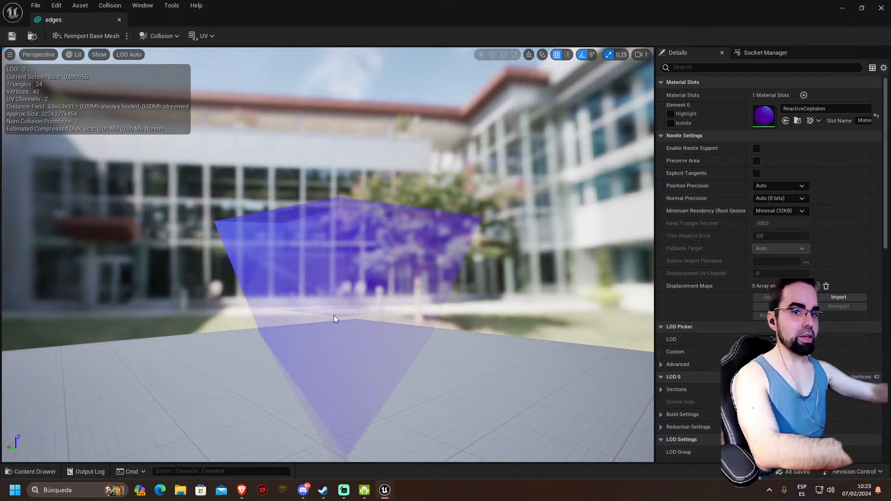
pyautogui.moveTo(335, 291); pyautogui.dragTo(371, 312, button='right')
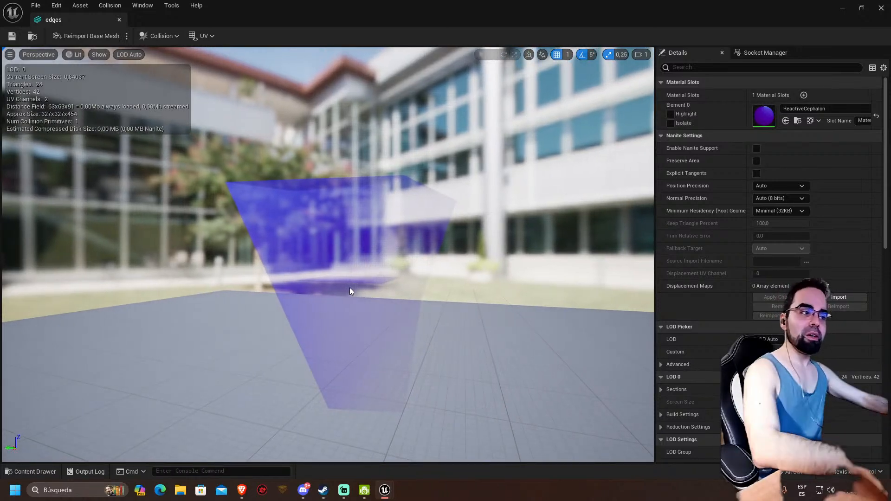
pyautogui.moveTo(364, 227); pyautogui.dragTo(390, 227)
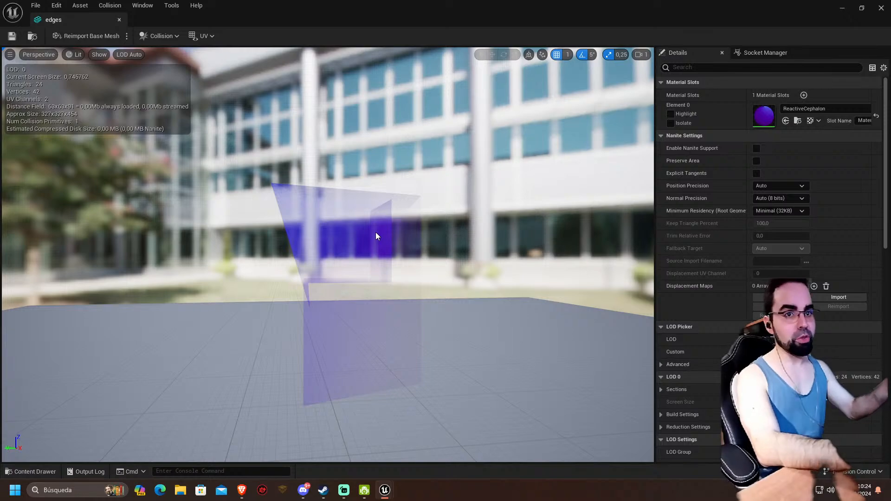
pyautogui.moveTo(356, 233); pyautogui.dragTo(539, 234, button='right')
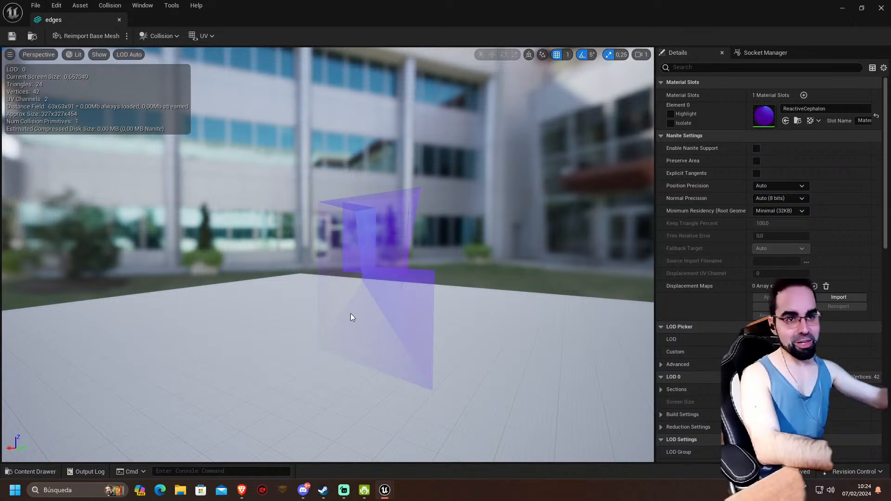
pyautogui.moveTo(350, 313); pyautogui.dragTo(346, 318)
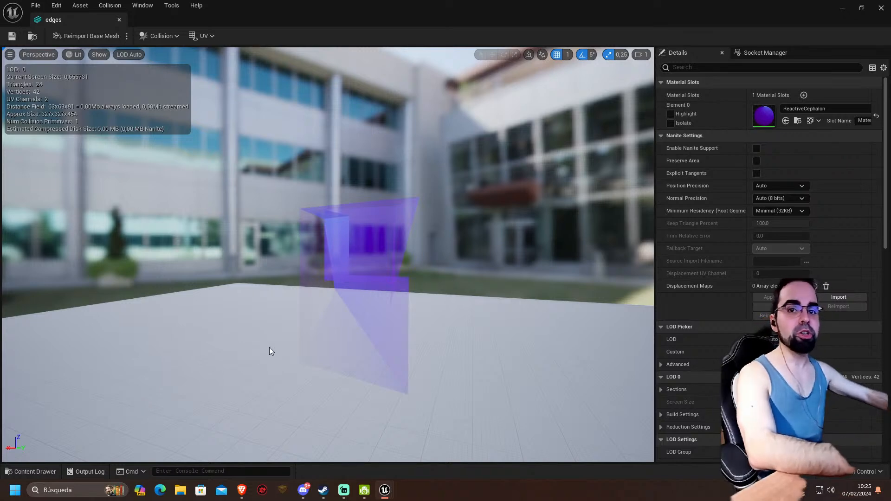
pyautogui.moveTo(269, 347); pyautogui.dragTo(293, 328)
pyautogui.moveTo(411, 274); pyautogui.dragTo(283, 293, button='right')
pyautogui.moveTo(427, 249); pyautogui.dragTo(321, 274, button='right')
pyautogui.moveTo(472, 233); pyautogui.dragTo(472, 235, button='right')
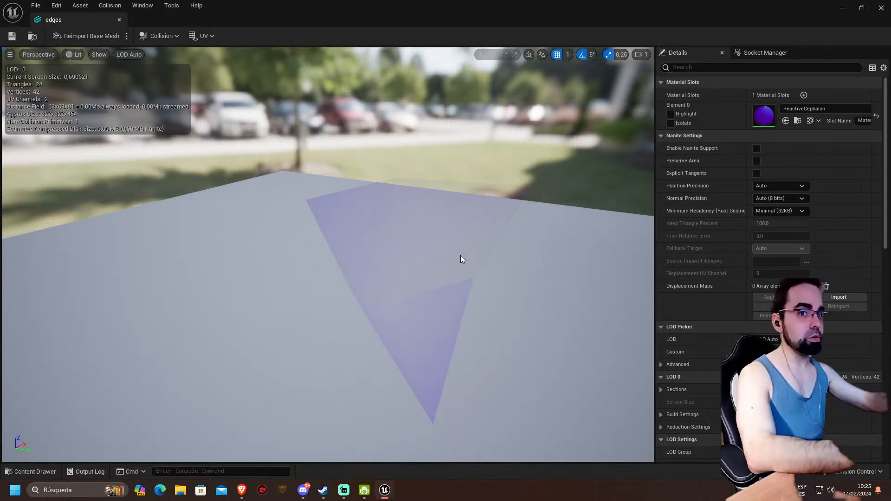
pyautogui.click(843, 8)
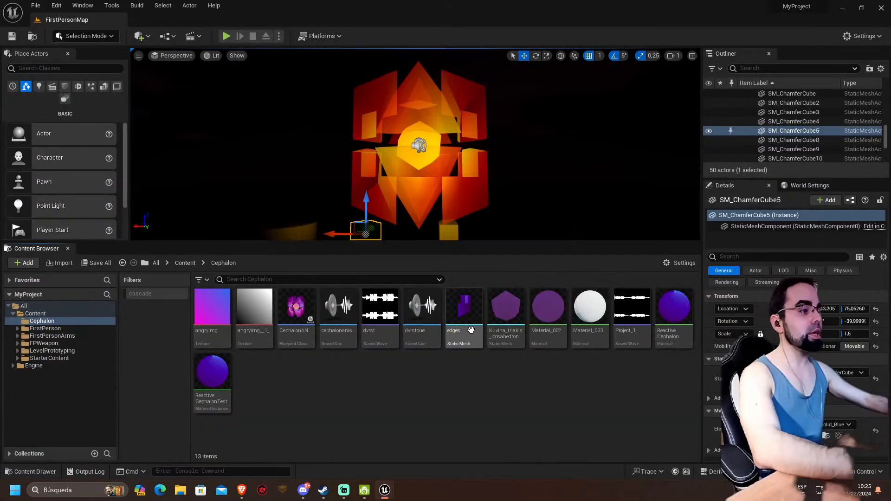
# - Open the CephalonAN blueprint, show its 3D viewport, and examine the whole assembled model
pyautogui.doubleClick(295, 307)
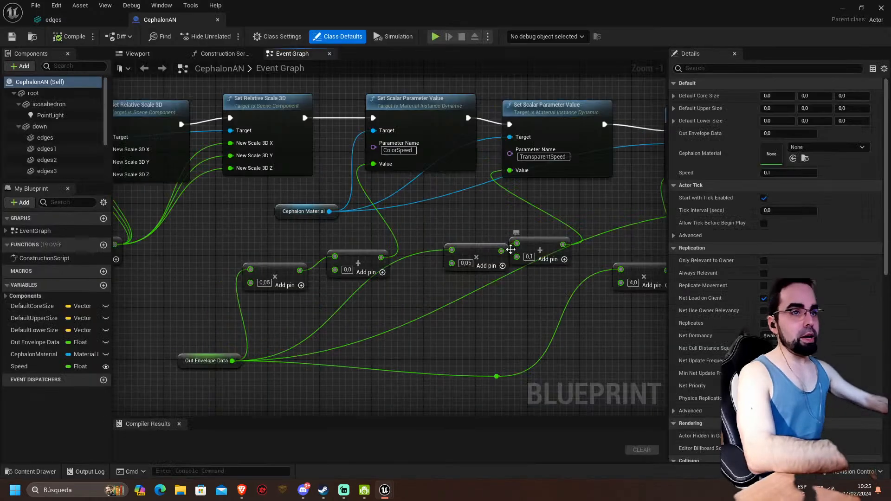
pyautogui.click(135, 54)
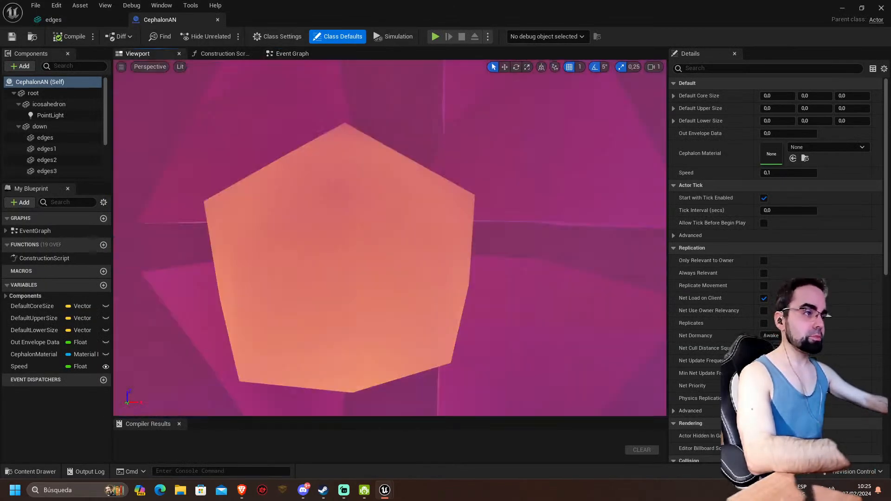
pyautogui.press('s')
pyautogui.moveTo(390, 238); pyautogui.dragTo(352, 238, button='right')
pyautogui.press('d')
pyautogui.press('w')
pyautogui.press('w')
pyautogui.press('s')
pyautogui.press('s')
pyautogui.press('s')
pyautogui.press('w')
pyautogui.press('s')
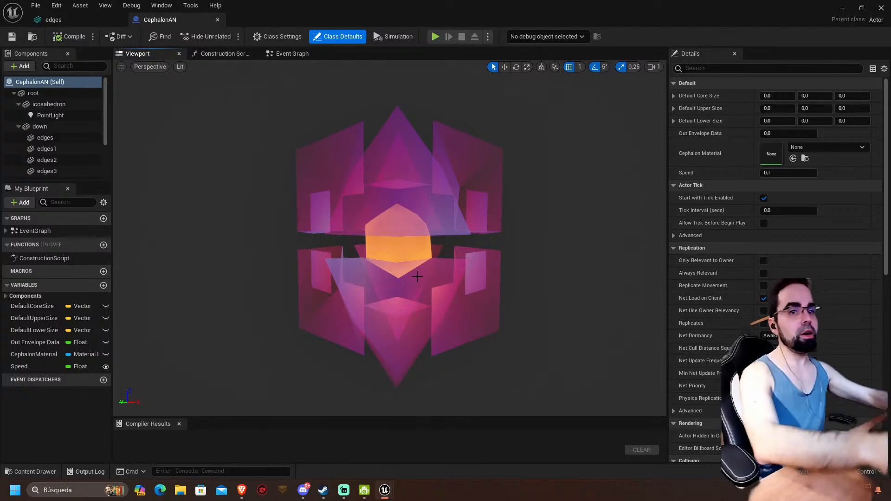
pyautogui.scroll(-3, 76, 160)
pyautogui.scroll(4, 68, 141)
# - Go through the blueprint's component hierarchy from root and PointLight to edges5 under the up group, identifying each part in the model
pyautogui.click(57, 96)
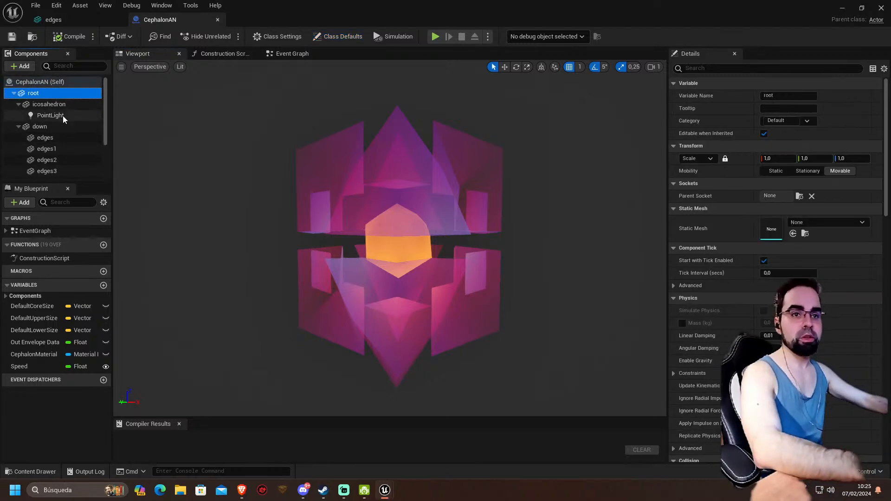
pyautogui.click(63, 115)
pyautogui.click(60, 147)
pyautogui.click(58, 162)
pyautogui.scroll(-1, 58, 166)
pyautogui.scroll(-2, 58, 165)
pyautogui.click(49, 141)
pyautogui.click(51, 152)
pyautogui.click(51, 173)
pyautogui.click(50, 125)
pyautogui.scroll(-2, 54, 139)
pyautogui.click(46, 141)
pyautogui.click(47, 163)
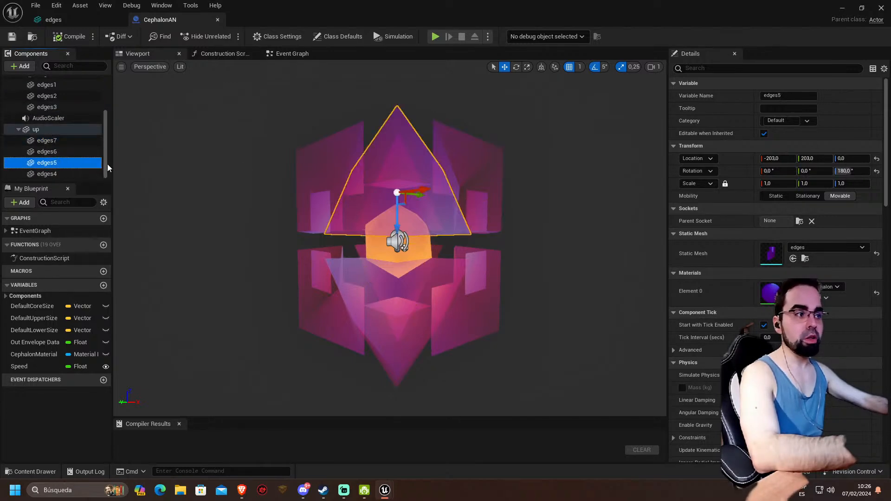
# - Examine the icosahedron core, the upper edges5 piece and the edges piece of the down group in the assembled model
pyautogui.click(222, 182)
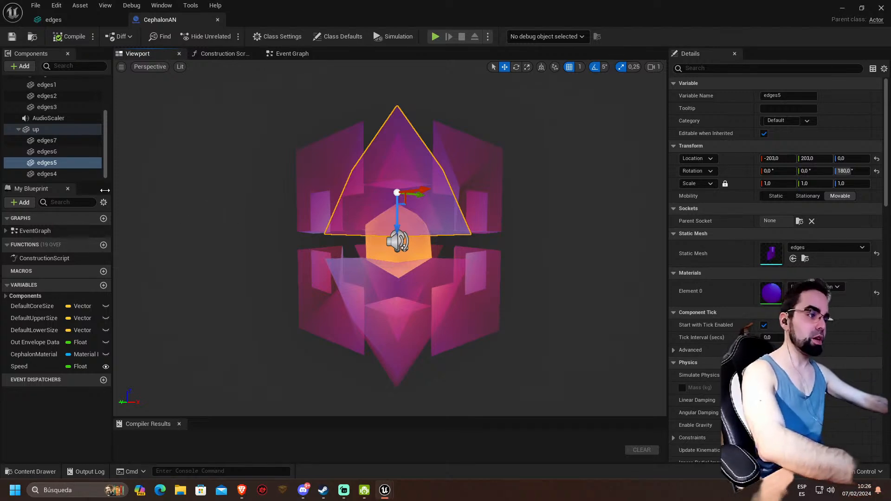
pyautogui.moveTo(189, 190); pyautogui.dragTo(194, 191, button='right')
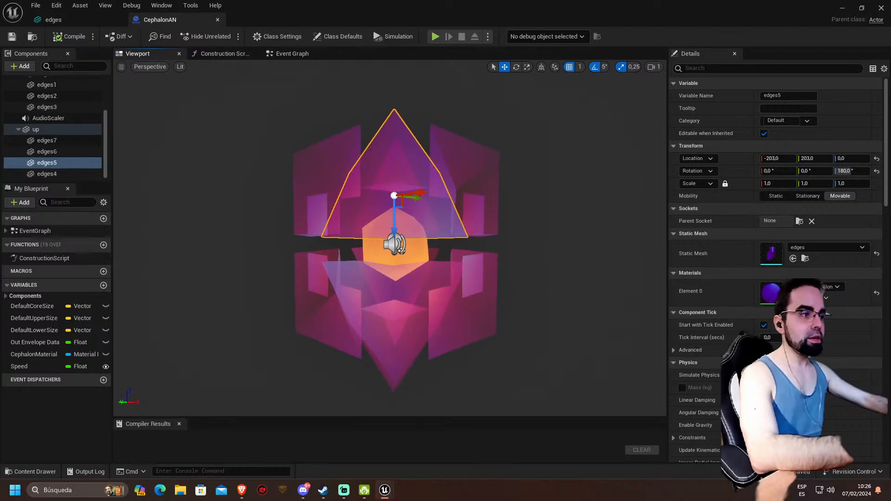
pyautogui.press('w')
pyautogui.click(370, 251)
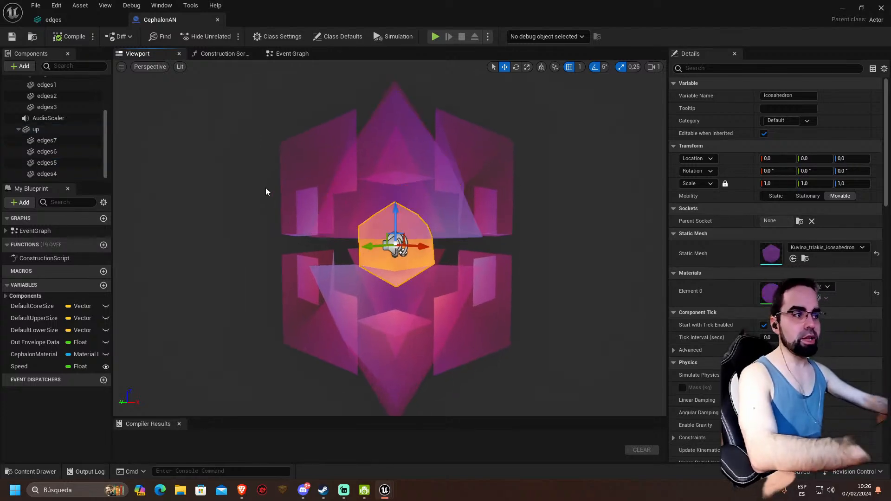
pyautogui.click(351, 156)
pyautogui.moveTo(209, 170); pyautogui.dragTo(229, 169, button='right')
pyautogui.scroll(3, 55, 147)
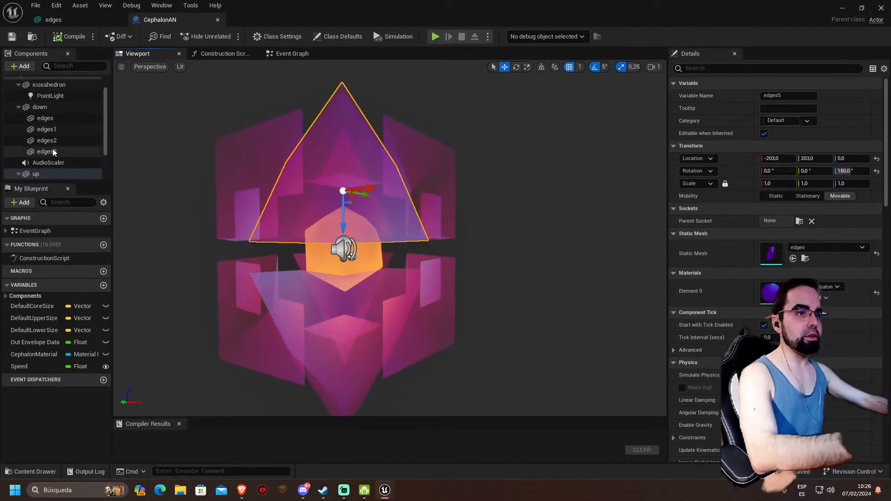
pyautogui.scroll(2, 46, 141)
pyautogui.scroll(-3, 39, 134)
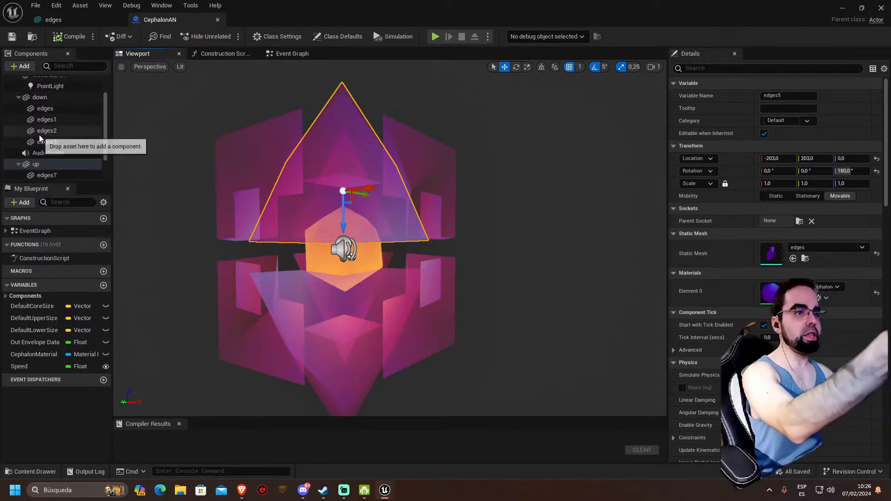
pyautogui.doubleClick(35, 164)
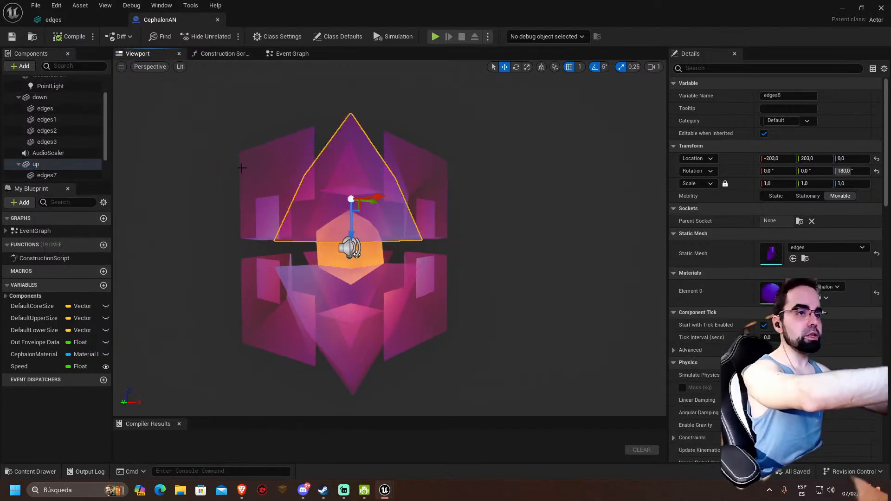
pyautogui.scroll(2, 56, 140)
pyautogui.click(70, 123)
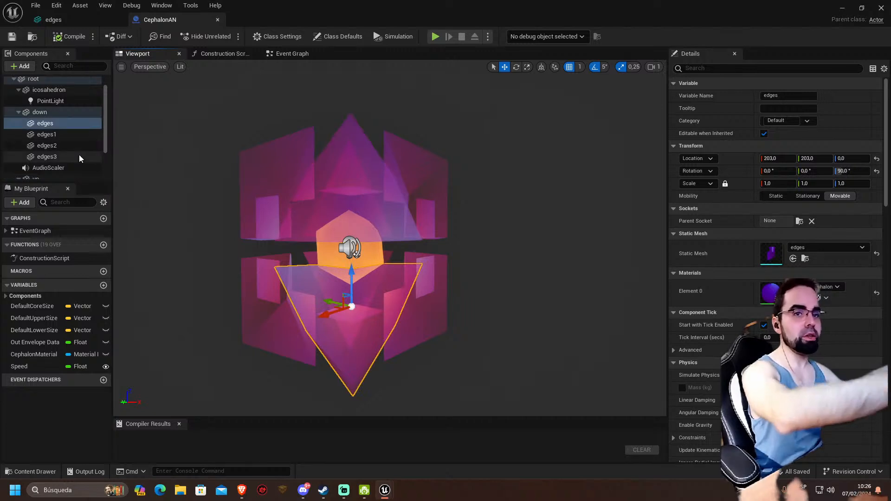
# - Examine the assembled Cephalon in the Top, Bottom, Left, Right and Front orthographic views, selecting the edges4 piece in the Top view
pyautogui.press('f')
pyautogui.click(158, 67)
pyautogui.click(163, 101)
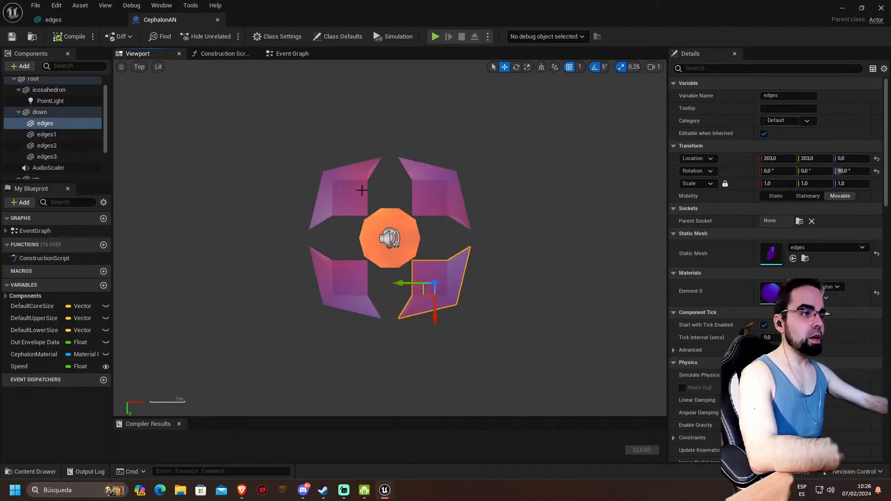
pyautogui.click(341, 191)
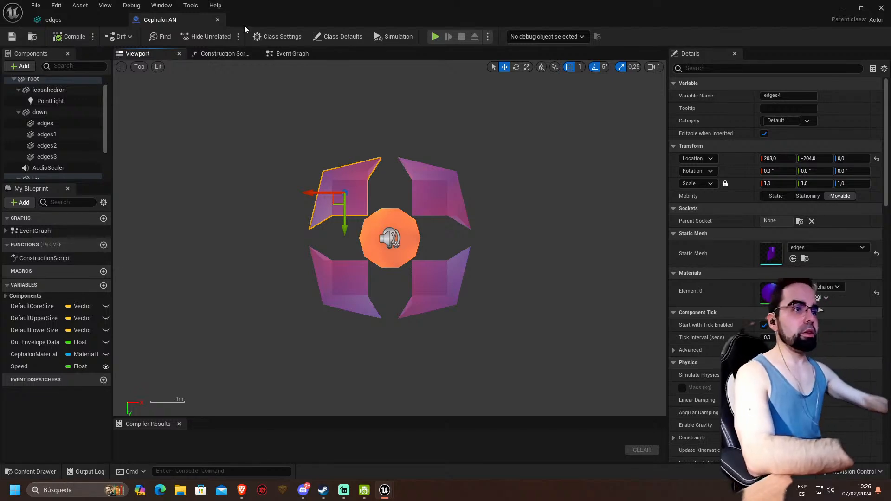
pyautogui.click(139, 67)
pyautogui.click(166, 110)
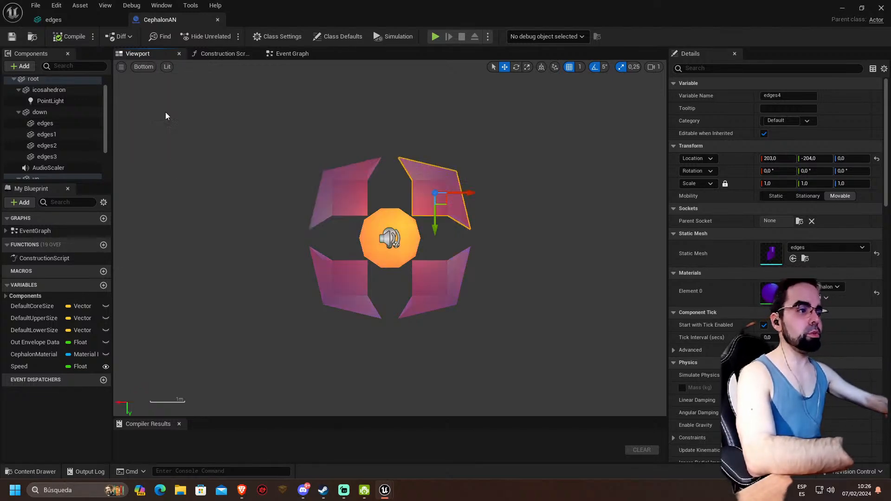
pyautogui.click(141, 66)
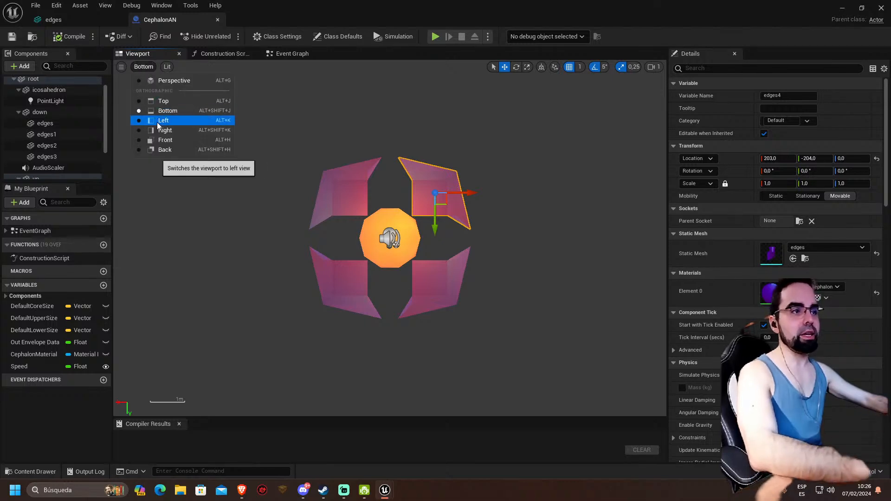
pyautogui.click(157, 124)
pyautogui.click(139, 66)
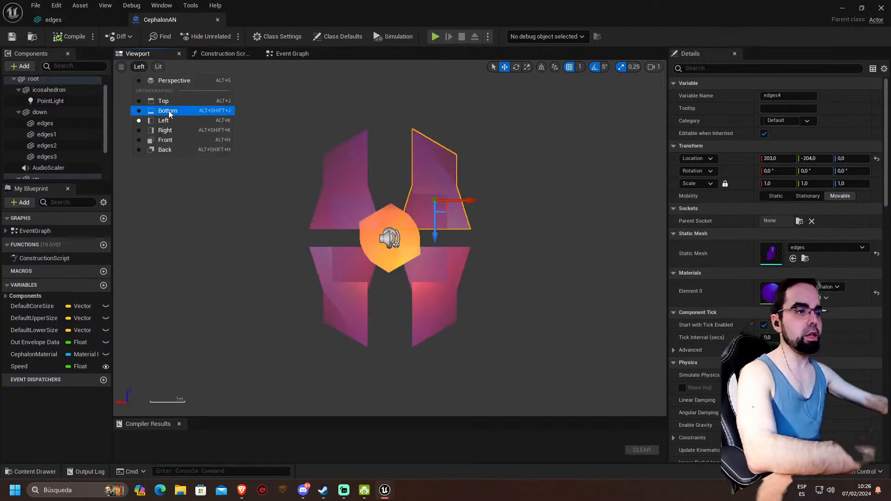
pyautogui.click(163, 129)
pyautogui.click(140, 68)
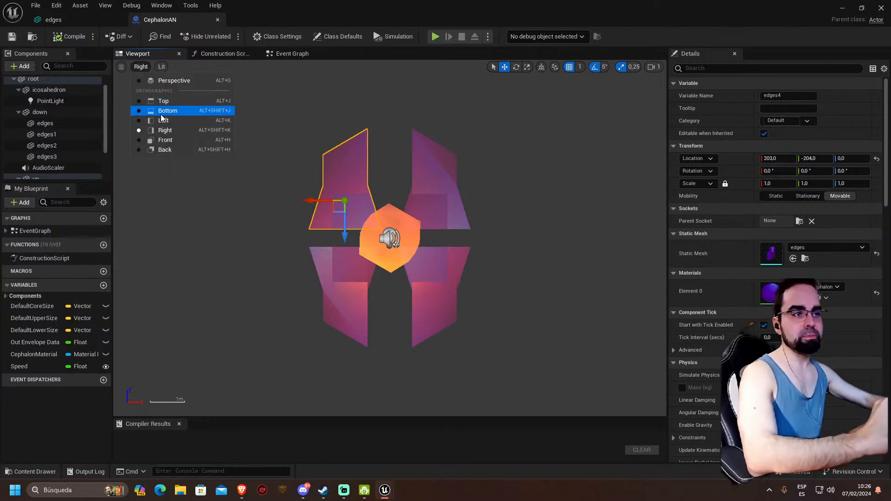
pyautogui.click(167, 141)
# - Return to the Perspective view and examine the assembled model with its core and surrounding edge pieces
pyautogui.click(141, 66)
pyautogui.click(149, 83)
pyautogui.moveTo(313, 180)
pyautogui.mouseDown(button='right')
pyautogui.moveTo(313, 144)
pyautogui.moveTo(321, 180)
pyautogui.moveTo(313, 180)
pyautogui.mouseUp(button='right')
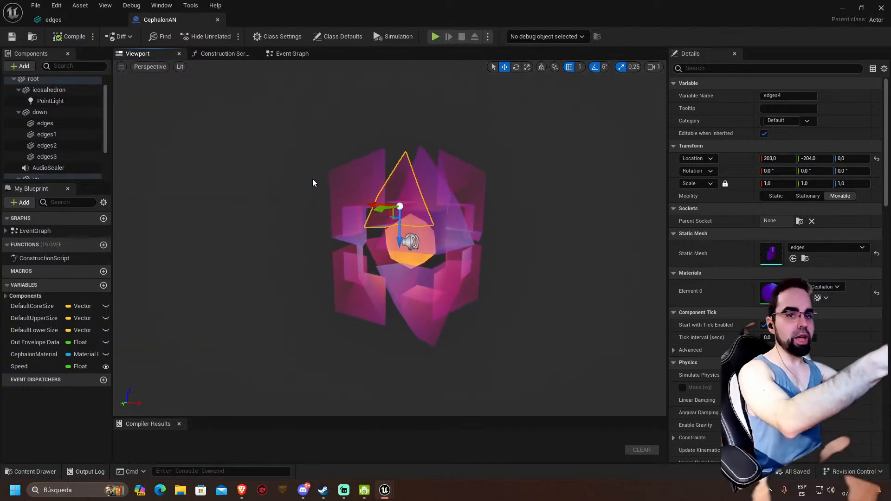
pyautogui.moveTo(313, 180)
pyautogui.mouseDown(button='right')
pyautogui.moveTo(297, 176)
pyautogui.moveTo(306, 170)
pyautogui.mouseUp(button='right')
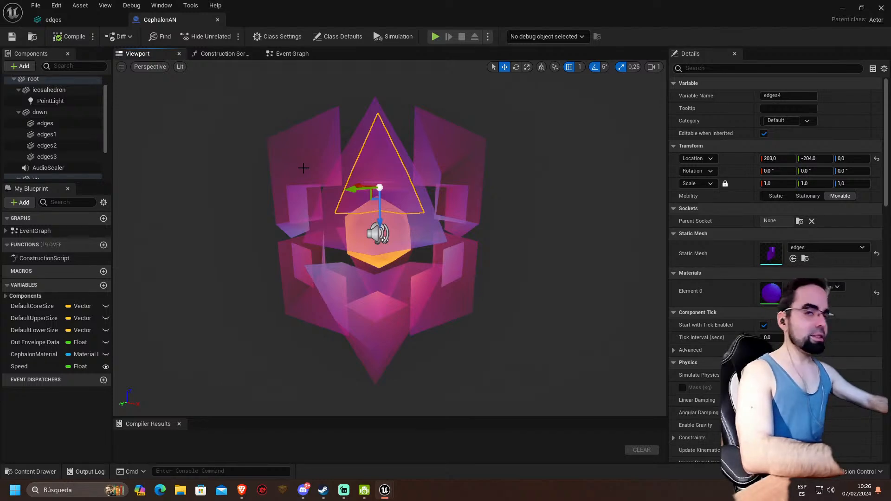
pyautogui.moveTo(306, 170); pyautogui.dragTo(302, 164, button='right')
pyautogui.press('w')
pyautogui.scroll(-2, 321, 196)
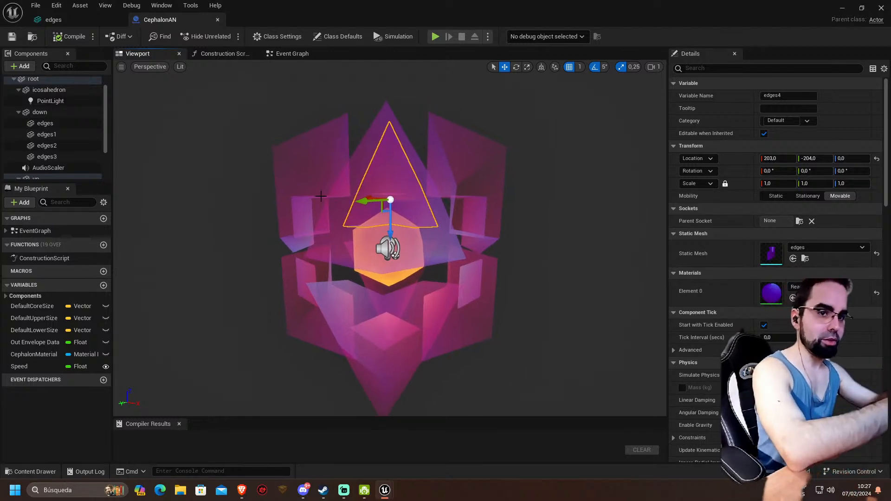
# - Open Material_002 from the Cephalon folder and inspect the Param node that feeds Base Color
pyautogui.click(843, 8)
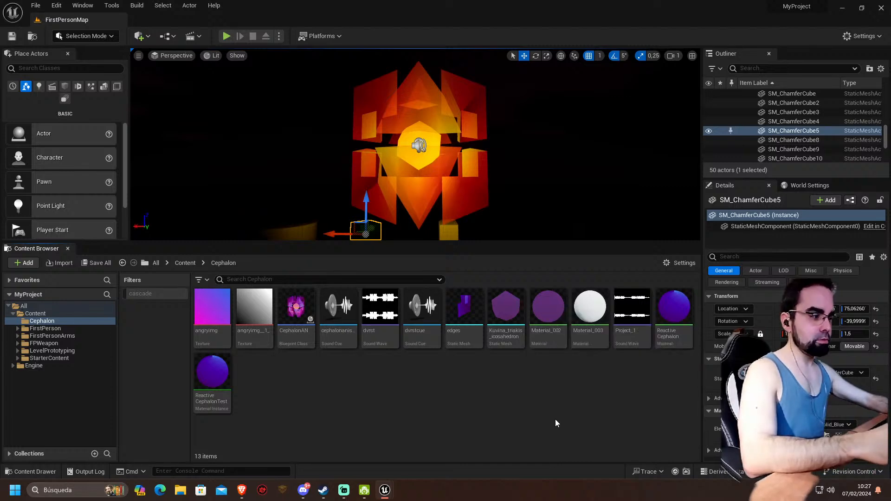
pyautogui.doubleClick(541, 309)
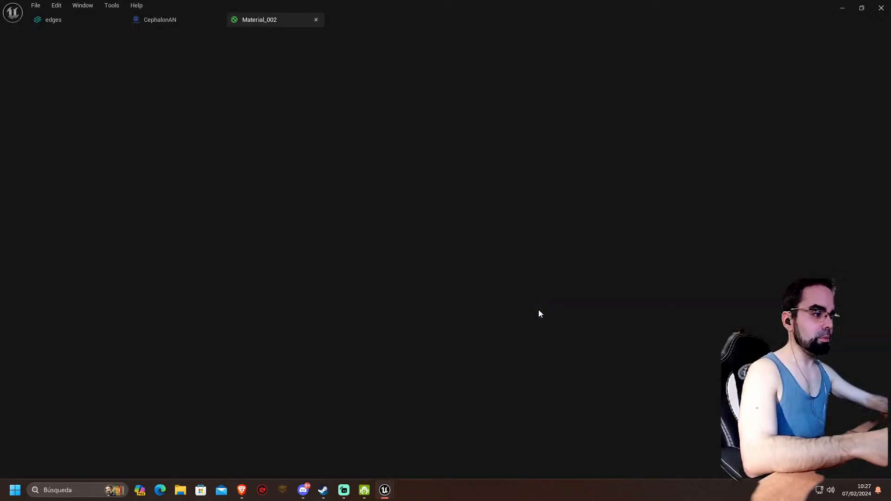
pyautogui.moveTo(238, 230); pyautogui.dragTo(283, 261, button='right')
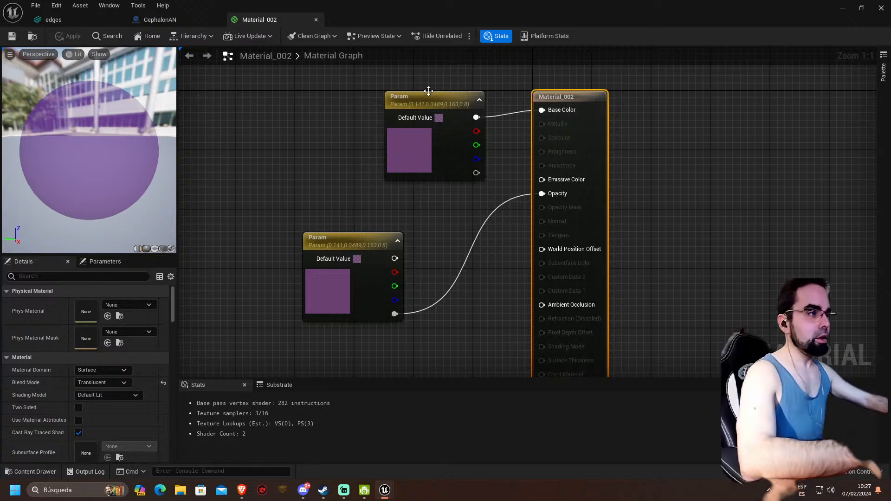
pyautogui.click(412, 160)
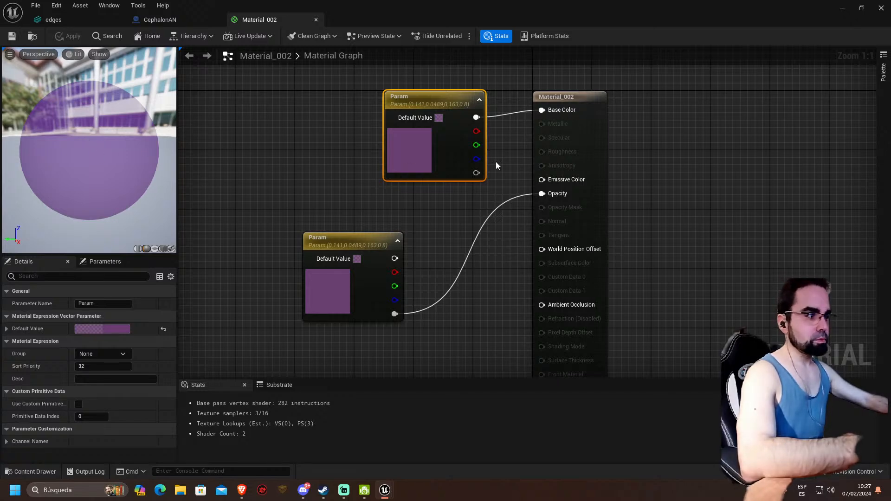
pyautogui.click(410, 99)
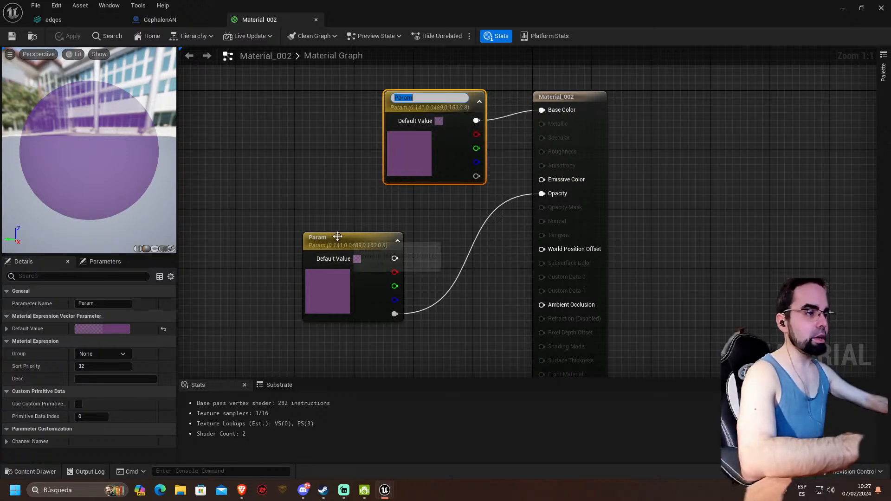
# - Inspect the color and alpha of the Param node feeding Opacity, closing the Color Picker without changes
pyautogui.click(360, 294)
pyautogui.doubleClick(360, 294)
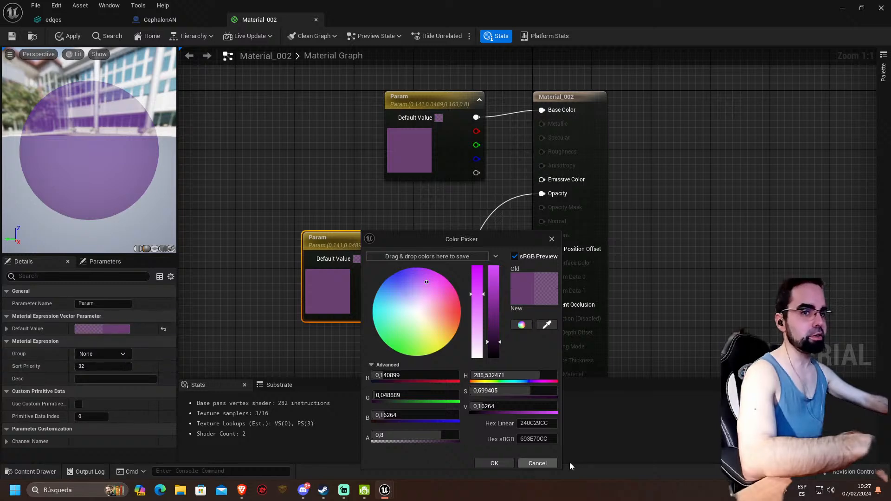
pyautogui.click(537, 463)
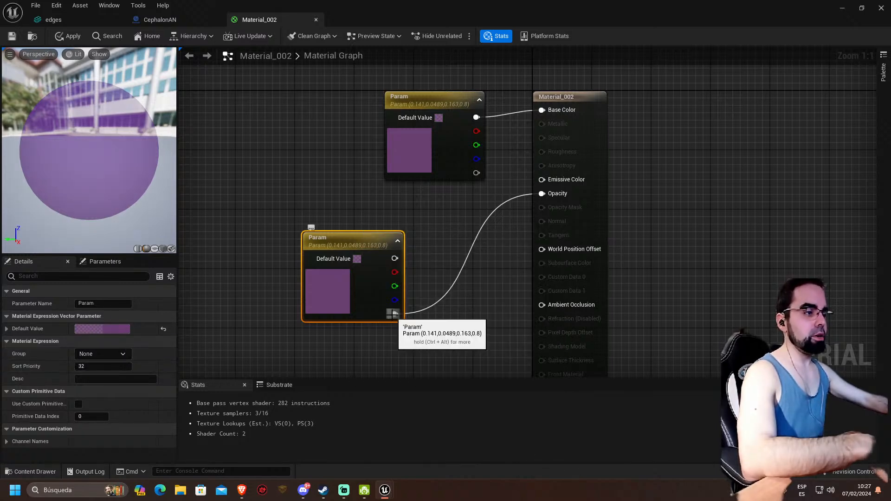
pyautogui.doubleClick(367, 283)
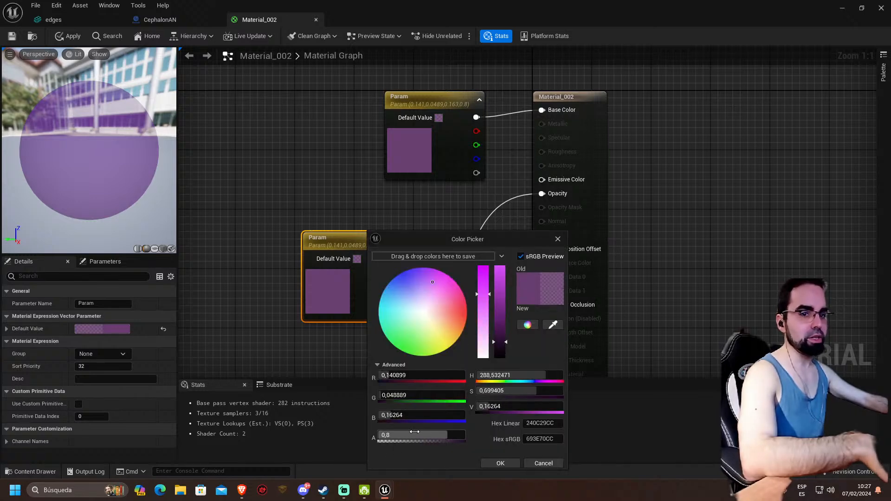
pyautogui.click(543, 463)
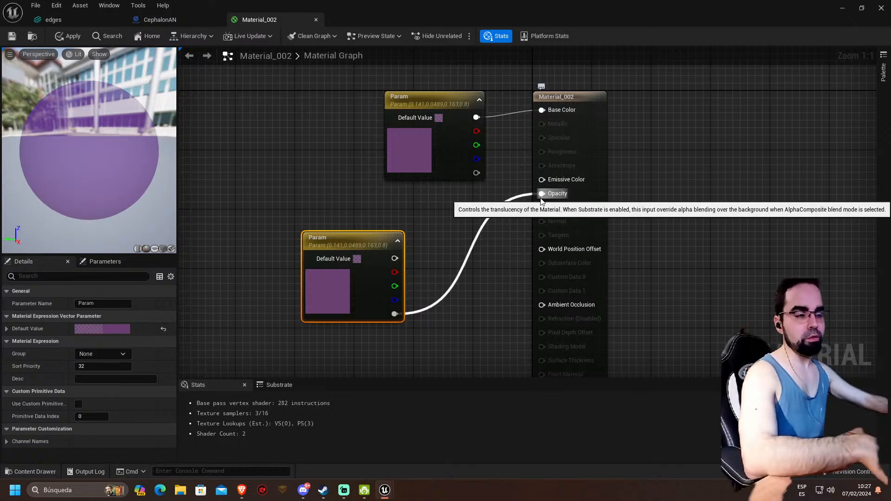
# - Lower the alpha of the Param node feeding Opacity to 0,371 as a transparency demo, set it back to 0,8, and apply the material
pyautogui.doubleClick(370, 302)
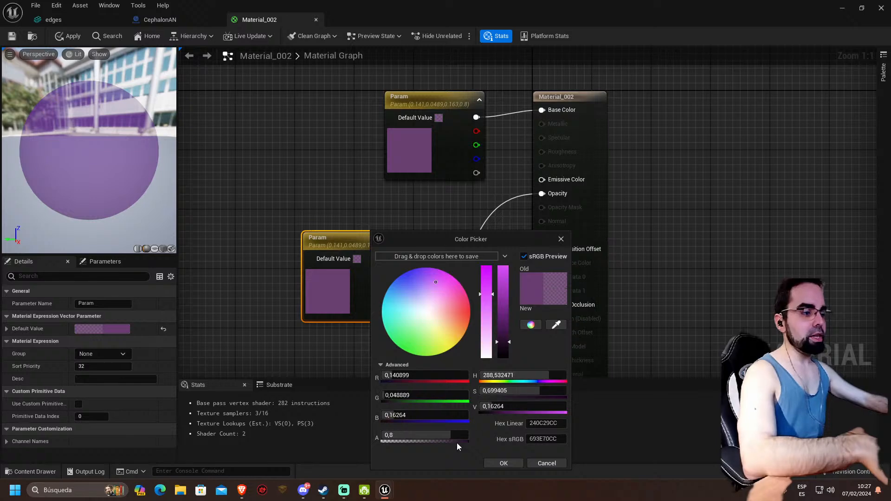
pyautogui.moveTo(447, 436); pyautogui.dragTo(414, 436)
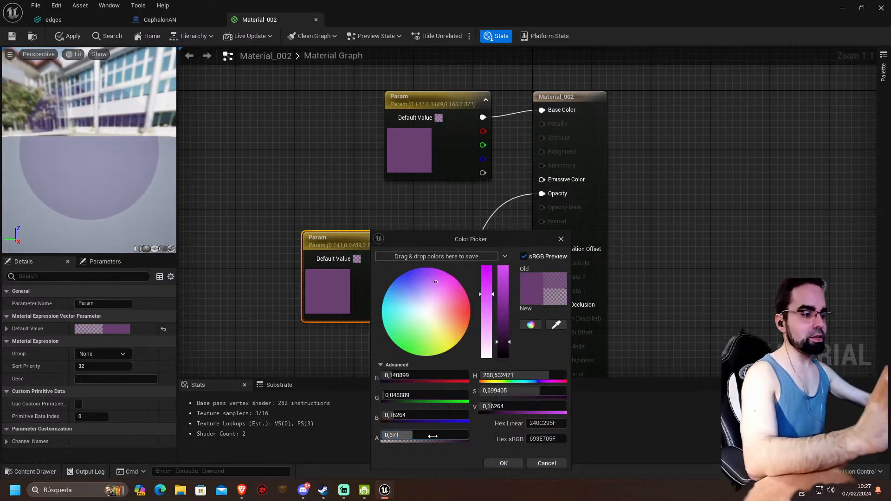
pyautogui.click(432, 436)
pyautogui.write('0')
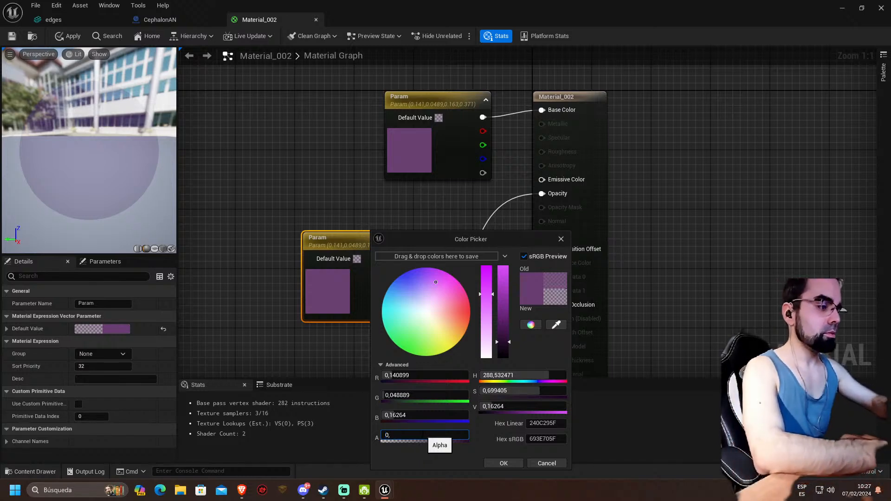
pyautogui.write(',8')
pyautogui.press('Return')
pyautogui.click(501, 462)
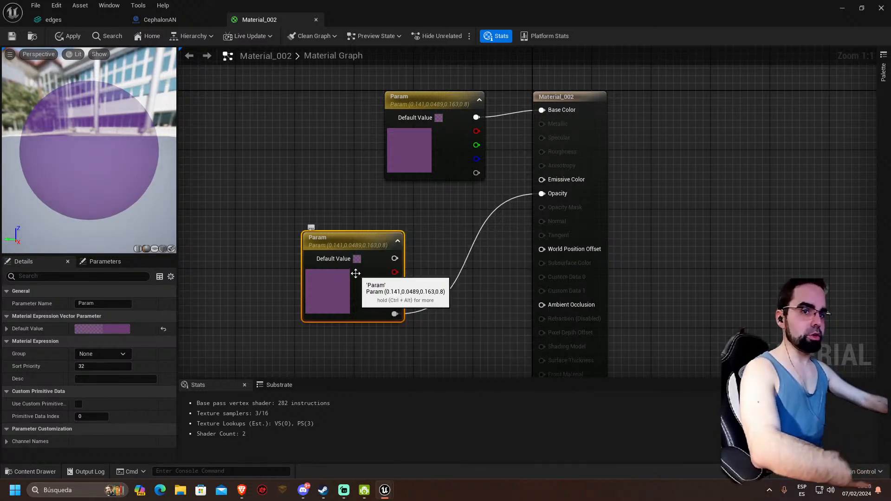
pyautogui.click(65, 36)
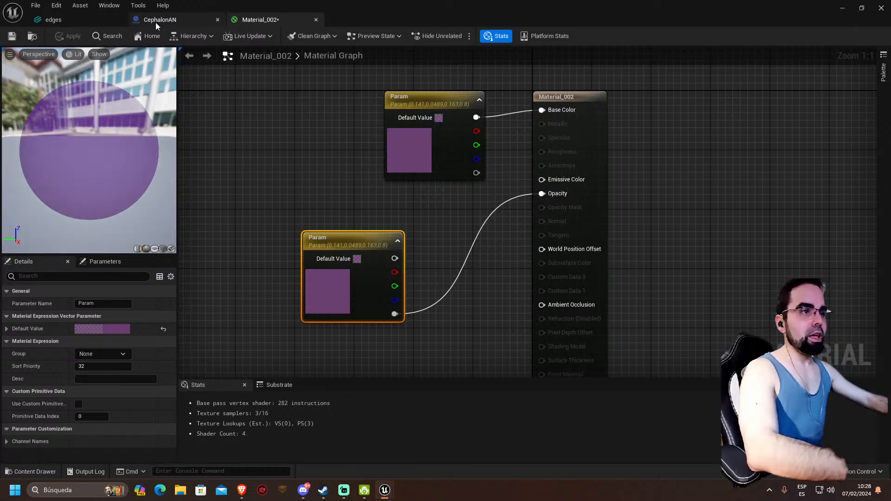
# - Open the ReactiveCephalon material from the Cephalon folder and examine its graph and the angryimg Texture Sample
pyautogui.click(841, 9)
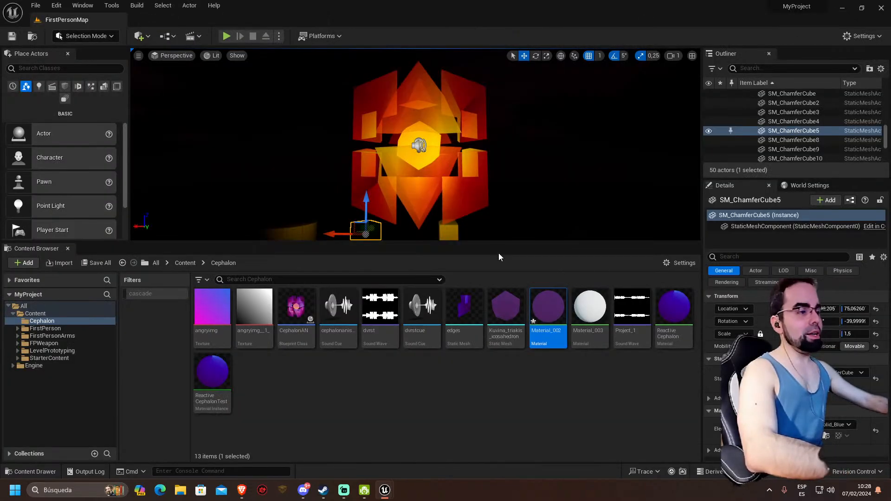
pyautogui.doubleClick(670, 309)
pyautogui.scroll(-4, 368, 223)
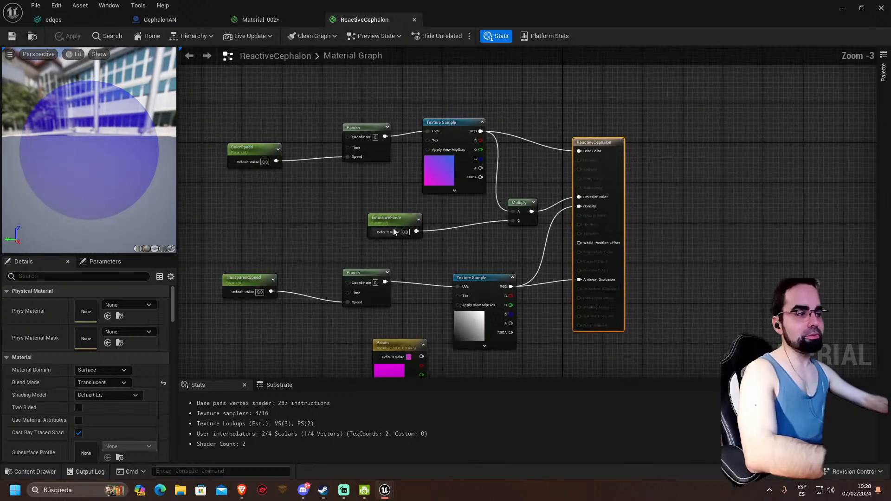
pyautogui.scroll(2, 409, 212)
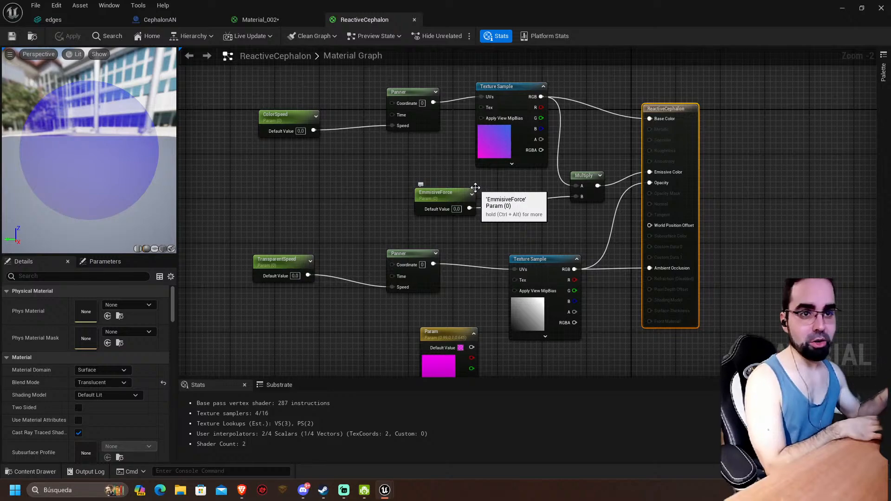
pyautogui.click(504, 135)
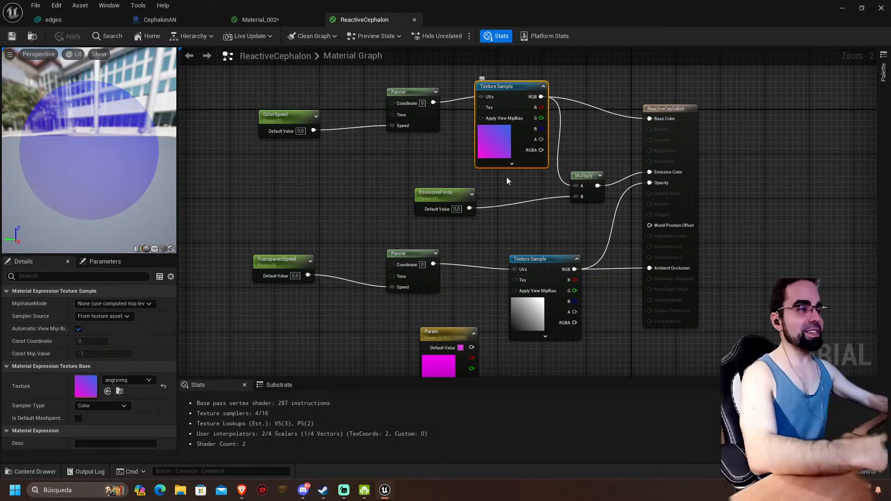
pyautogui.scroll(2, 331, 201)
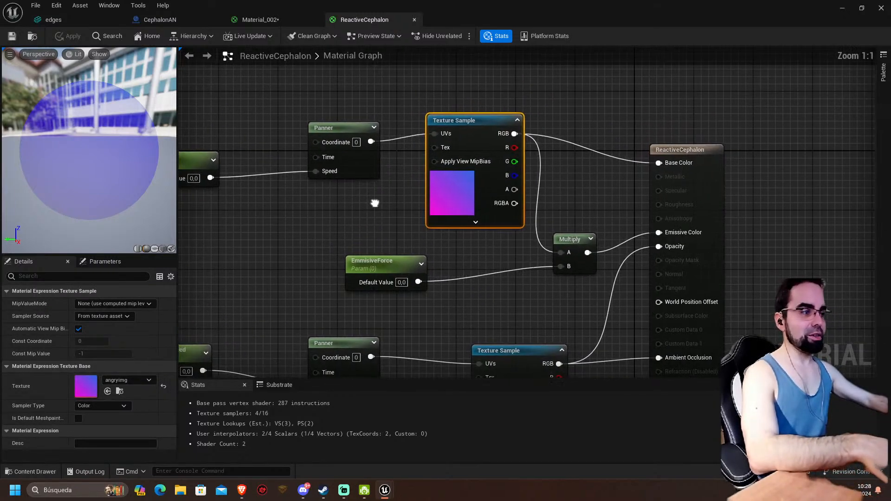
# - Trace the color branch from the Panner through the angryimg Texture Sample to the ReactiveCephalon Base Color and Emissive Color inputs
pyautogui.moveTo(346, 206); pyautogui.dragTo(279, 227, button='right')
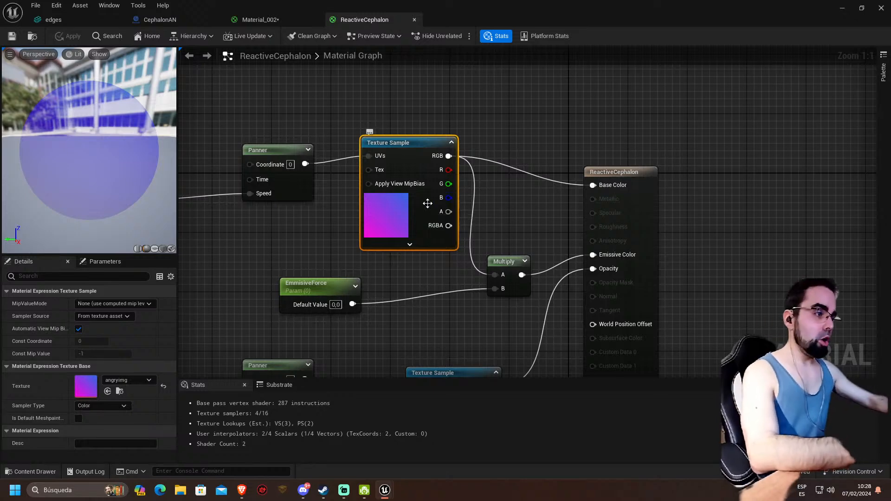
pyautogui.moveTo(380, 137); pyautogui.dragTo(498, 147, button='right')
pyautogui.click(392, 159)
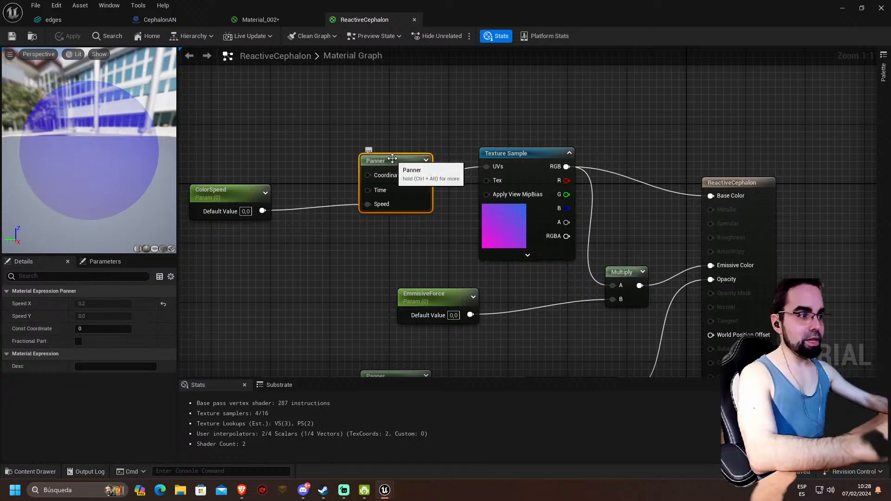
pyautogui.click(562, 151)
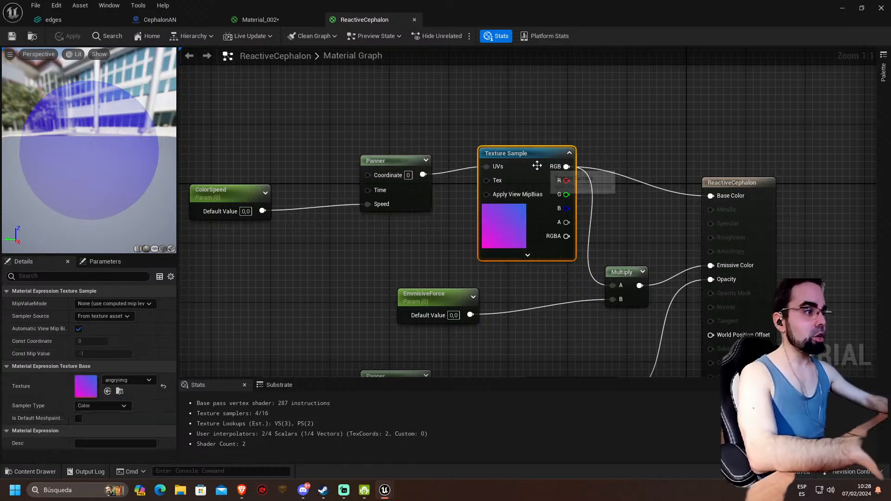
pyautogui.moveTo(559, 114); pyautogui.dragTo(431, 95, button='right')
pyautogui.moveTo(468, 147); pyautogui.dragTo(420, 149, button='right')
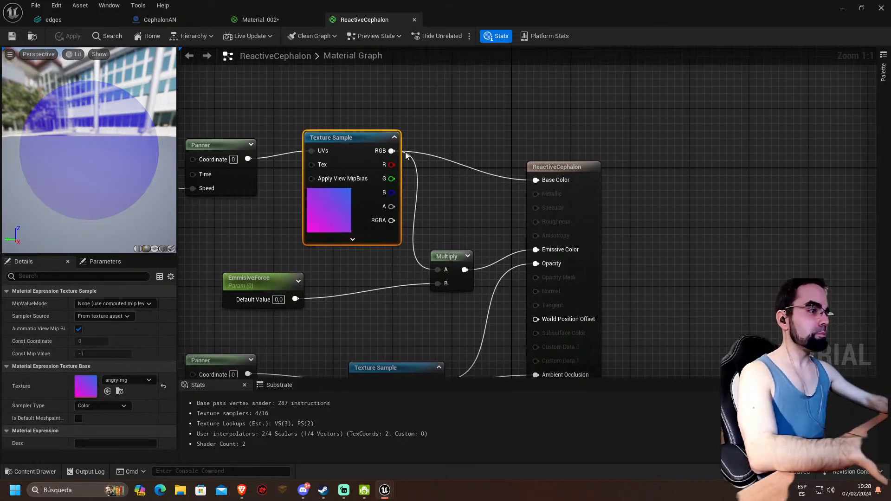
pyautogui.click(566, 168)
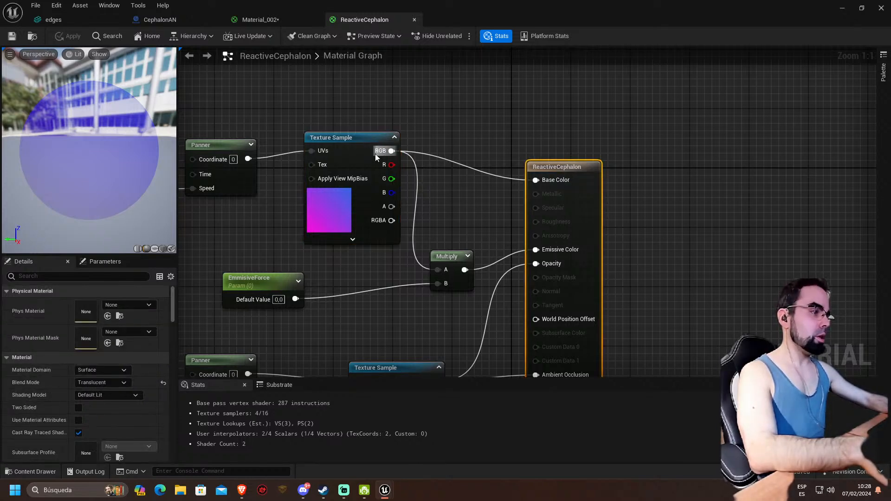
# - Examine the Panner node between ColorSpeed and the angryimg Texture Sample's UVs, and clear the selection
pyautogui.moveTo(410, 154); pyautogui.dragTo(437, 137, button='right')
pyautogui.click(414, 142)
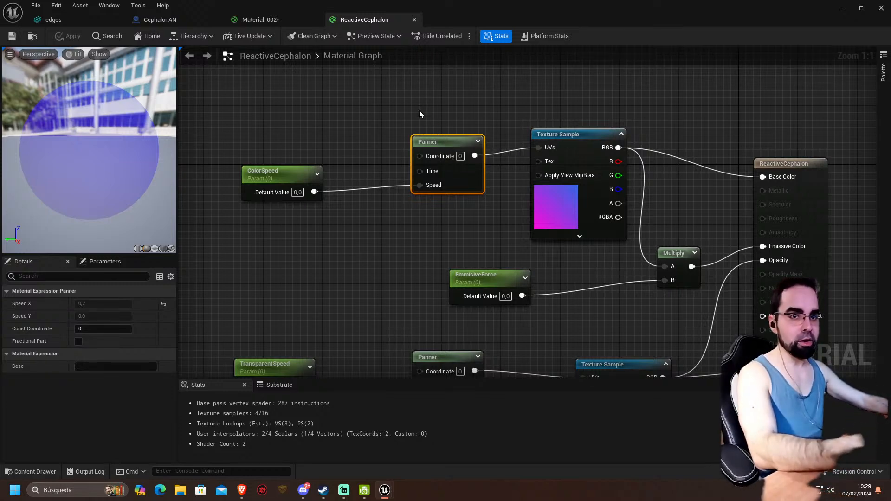
pyautogui.click(424, 122)
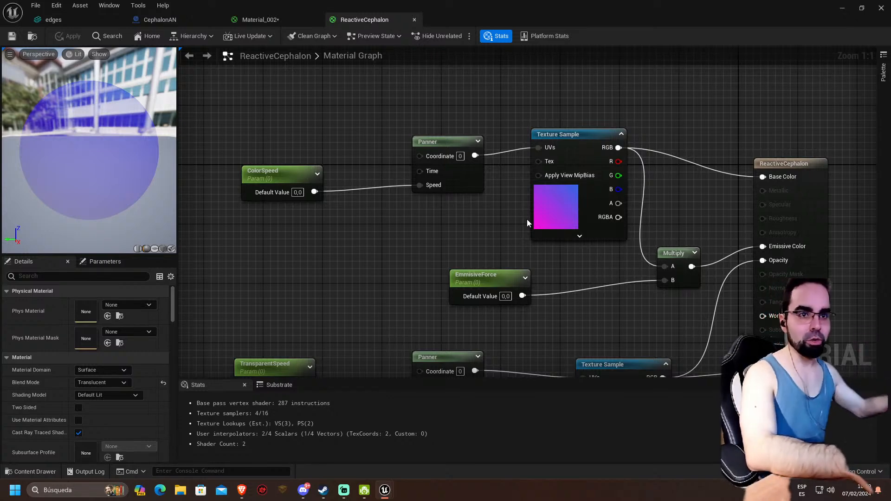
# - Examine the angryimg Texture Sample and the ColorSpeed parameter, and reposition the ColorSpeed node before the color Panner
pyautogui.click(593, 139)
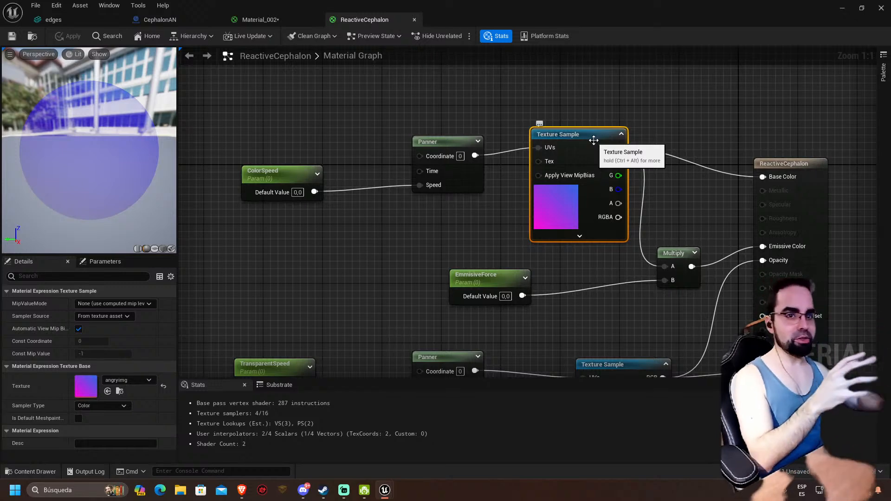
pyautogui.click(285, 175)
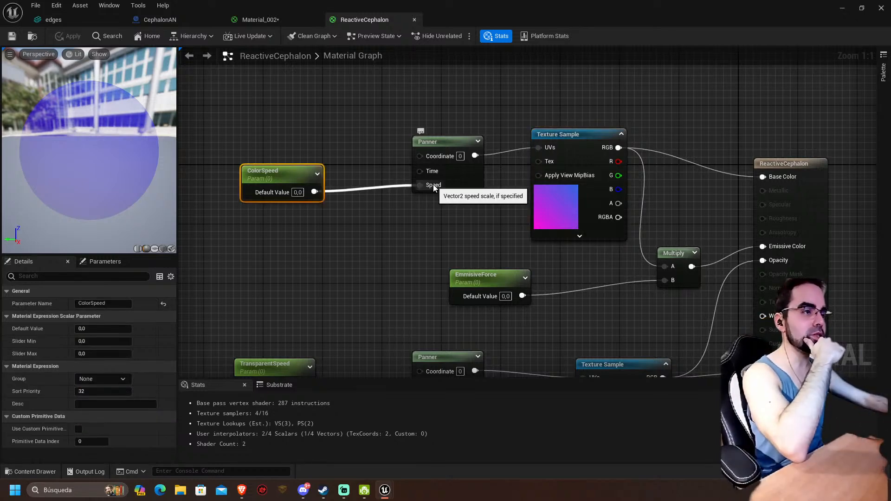
pyautogui.moveTo(292, 188); pyautogui.dragTo(212, 177)
pyautogui.moveTo(222, 165); pyautogui.dragTo(248, 146, button='right')
pyautogui.moveTo(266, 150); pyautogui.dragTo(317, 150)
# - Trace the grayscale Texture Sample's RGB output to the Opacity and Ambient Occlusion inputs of ReactiveCephalon
pyautogui.moveTo(403, 228); pyautogui.dragTo(210, 62, button='right')
pyautogui.moveTo(519, 141); pyautogui.dragTo(510, 155, button='right')
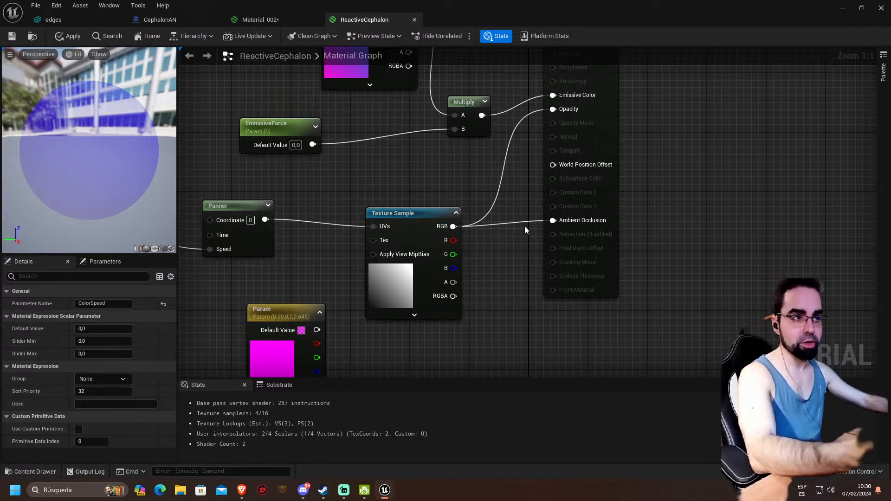
pyautogui.moveTo(519, 155); pyautogui.dragTo(519, 175, button='right')
pyautogui.moveTo(464, 187); pyautogui.dragTo(512, 170, button='right')
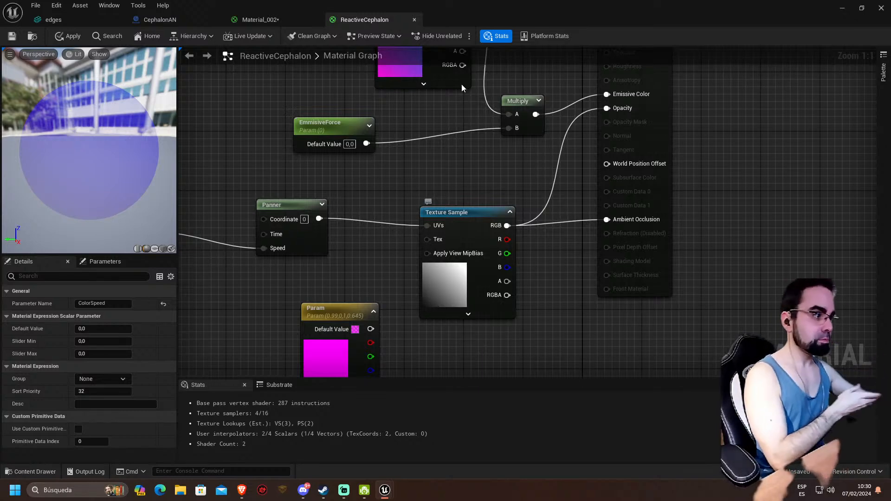
pyautogui.moveTo(542, 213); pyautogui.dragTo(533, 237, button='right')
pyautogui.moveTo(566, 149); pyautogui.dragTo(525, 176, button='right')
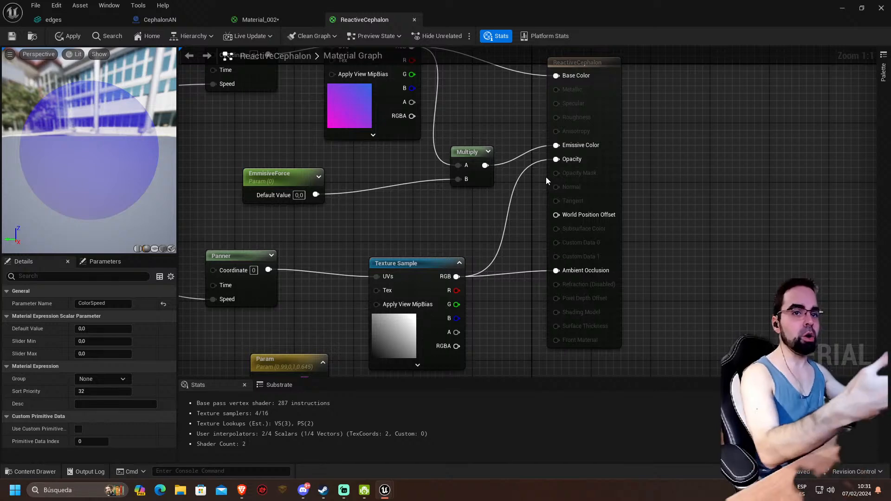
# - Examine the Panner of the transparency branch and move the TransparentSpeed parameter node closer to it
pyautogui.moveTo(453, 210); pyautogui.dragTo(576, 179, button='right')
pyautogui.click(375, 221)
pyautogui.moveTo(389, 197); pyautogui.dragTo(434, 193, button='right')
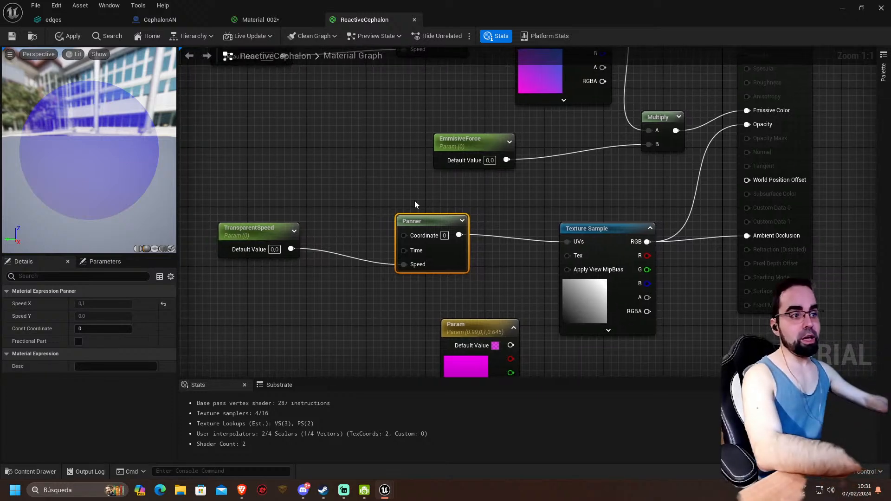
pyautogui.moveTo(254, 228); pyautogui.dragTo(284, 228)
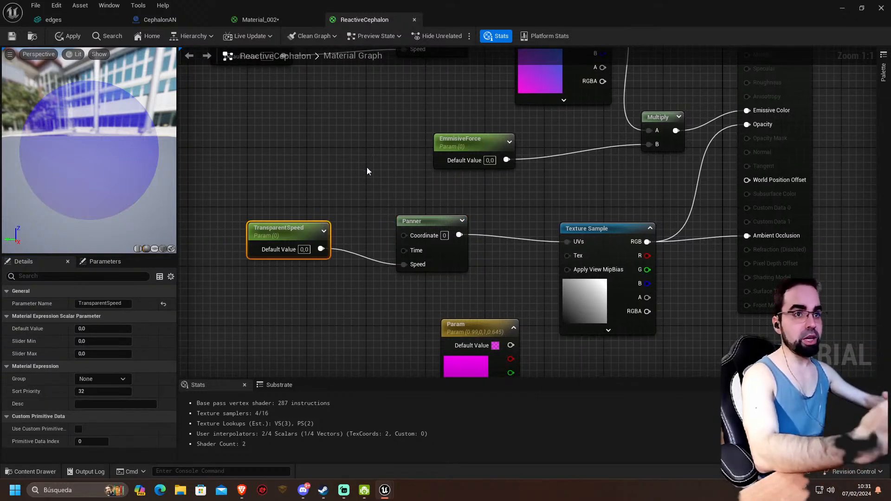
pyautogui.moveTo(371, 167); pyautogui.dragTo(396, 174, button='right')
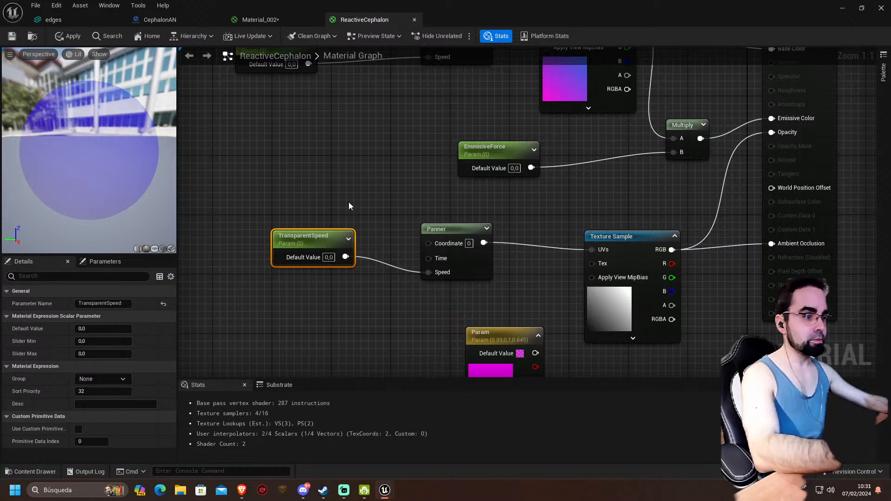
pyautogui.moveTo(349, 203); pyautogui.dragTo(343, 197, button='right')
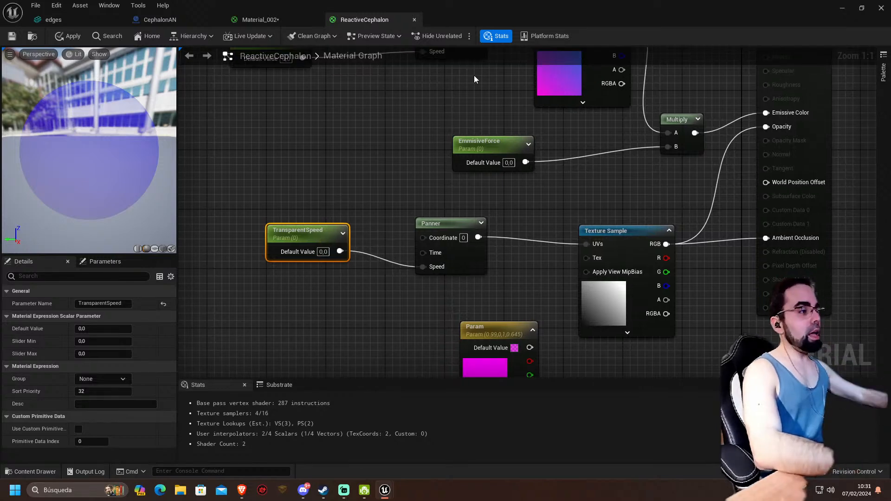
# - Move the unconnected magenta Param node away from the grayscale Texture Sample, to below the transparency Panner
pyautogui.moveTo(519, 205); pyautogui.dragTo(536, 118, button='right')
pyautogui.click(491, 237)
pyautogui.moveTo(490, 238); pyautogui.dragTo(380, 337)
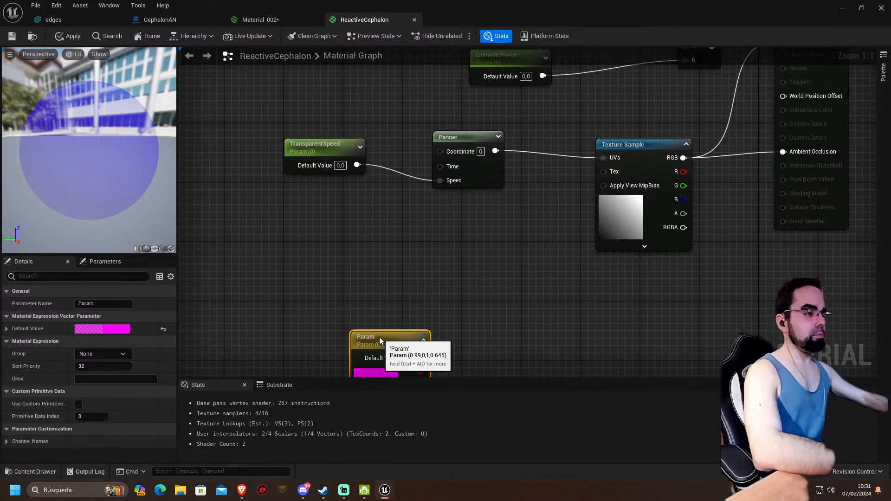
# - Examine how the EmmisiveForce parameter and the angryimg texture feed the Multiply node and the material's Emissive Color
pyautogui.moveTo(505, 238); pyautogui.dragTo(528, 248, button='right')
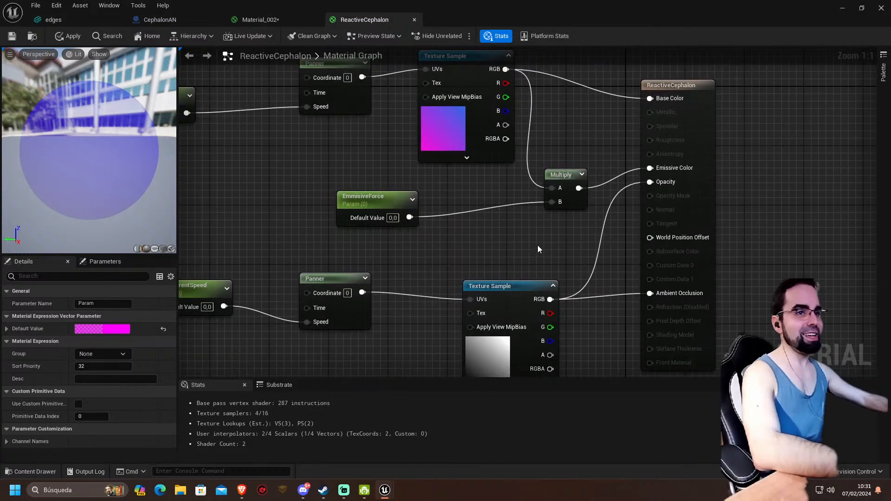
pyautogui.moveTo(520, 236)
pyautogui.mouseDown(button='right')
pyautogui.moveTo(547, 244)
pyautogui.moveTo(511, 236)
pyautogui.mouseUp(button='right')
pyautogui.click(441, 216)
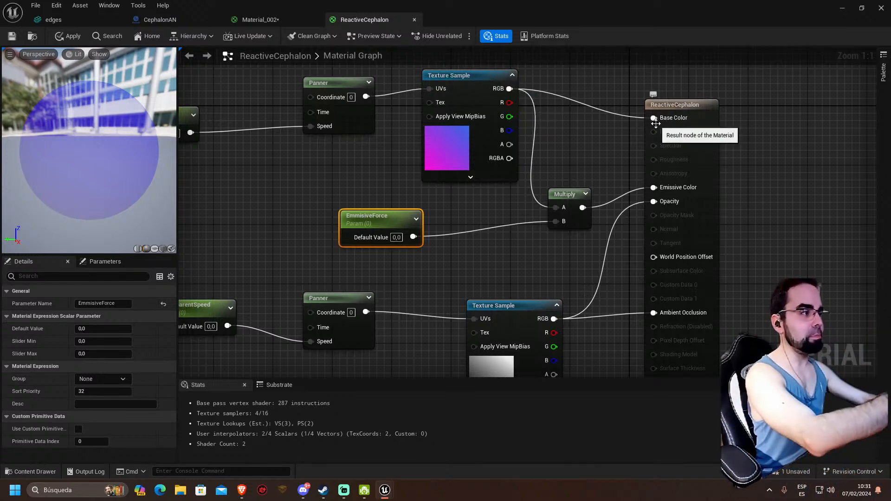
pyautogui.click(672, 106)
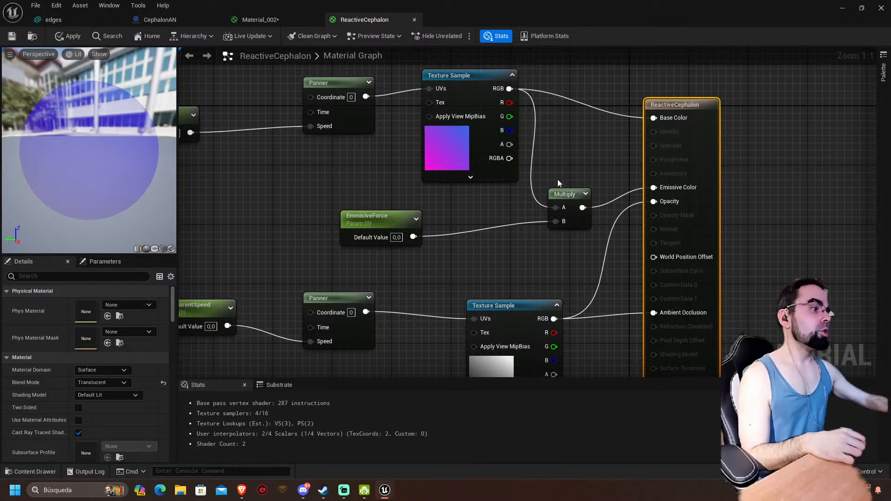
pyautogui.click(570, 195)
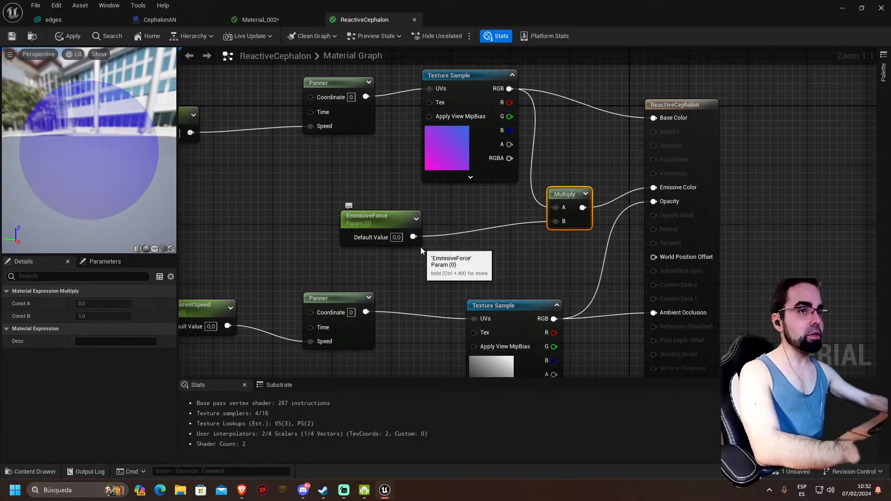
pyautogui.click(390, 241)
pyautogui.scroll(-2, 395, 244)
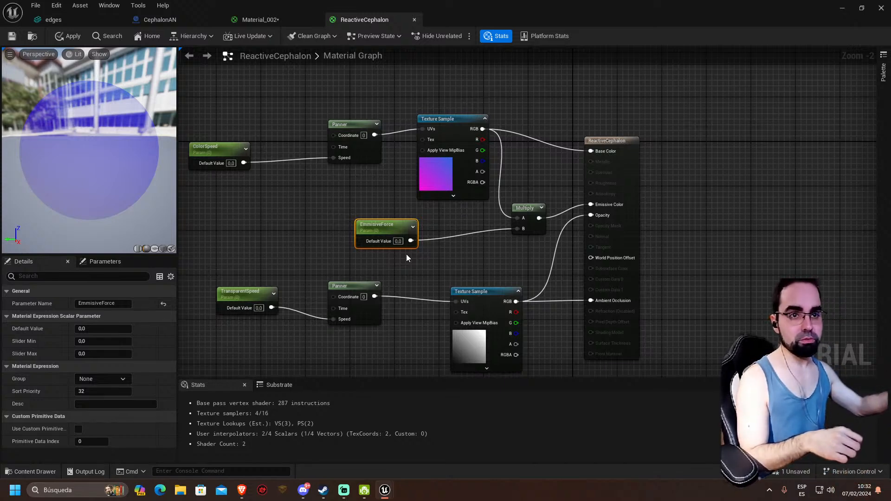
# - In the CephalonAN blueprint, clear the AudioScaler component's sound to None, and compile and save the blueprint
pyautogui.click(188, 19)
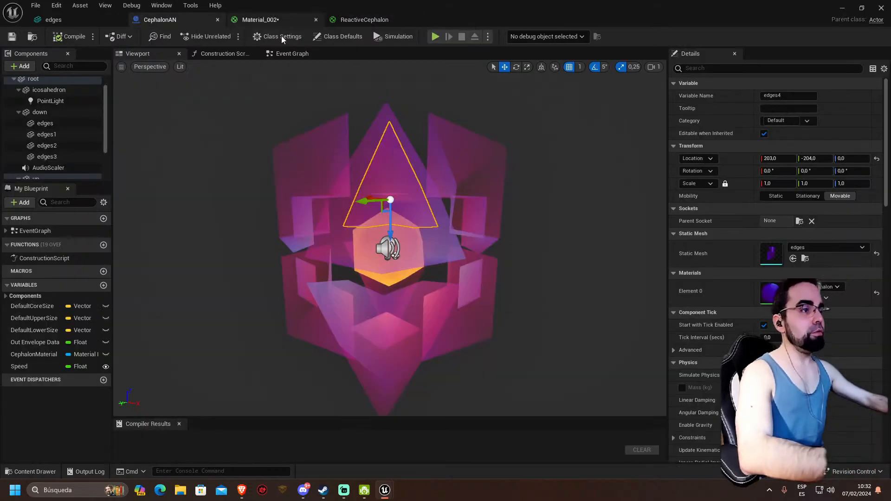
pyautogui.moveTo(493, 164); pyautogui.dragTo(488, 171, button='right')
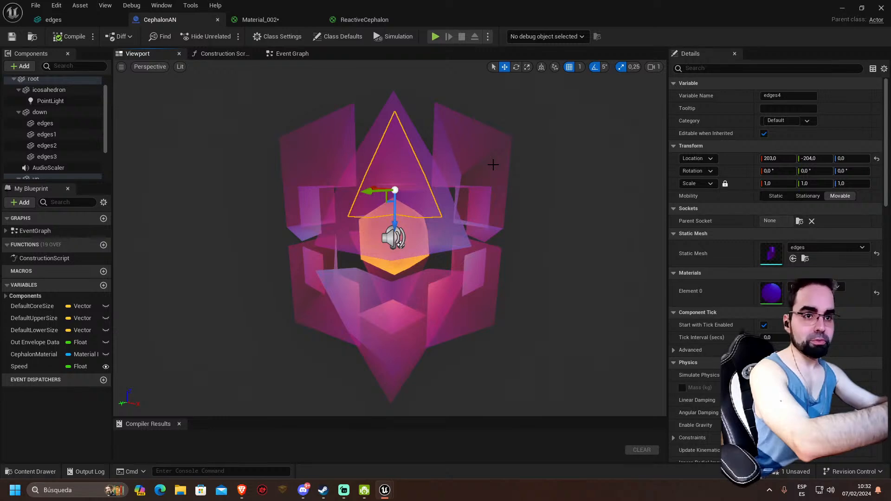
pyautogui.moveTo(474, 159); pyautogui.dragTo(485, 152, button='right')
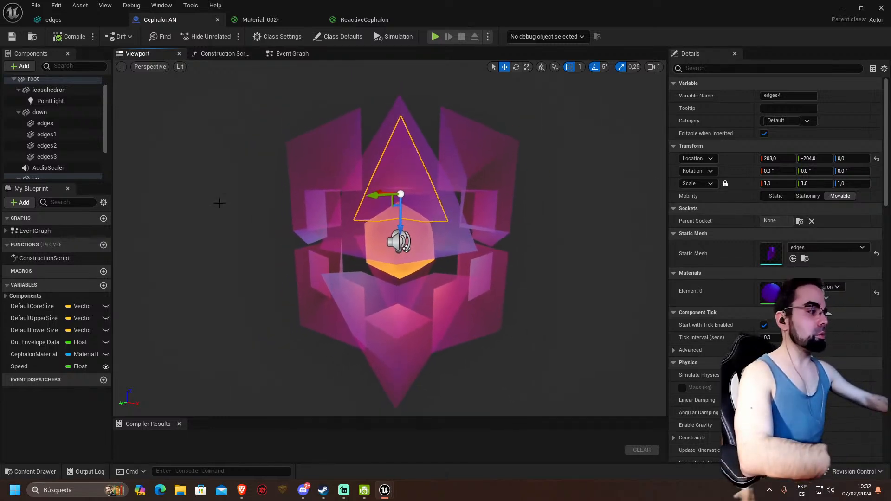
pyautogui.click(48, 167)
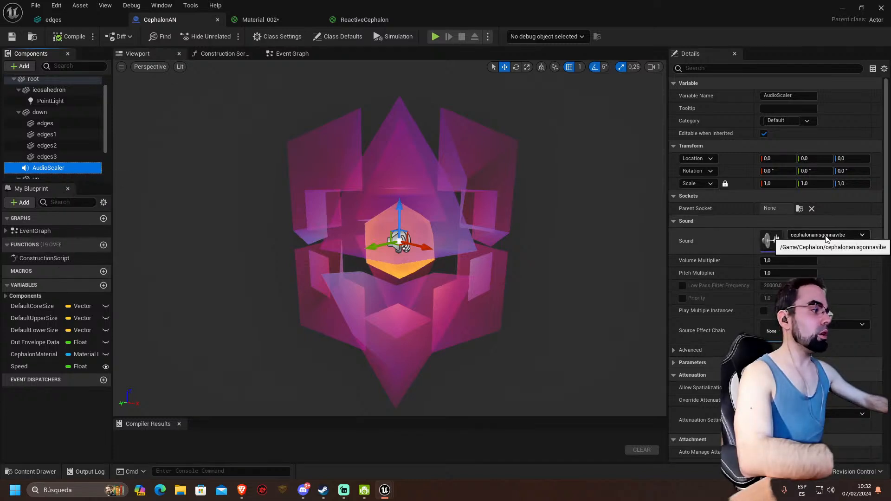
pyautogui.click(822, 234)
pyautogui.click(677, 318)
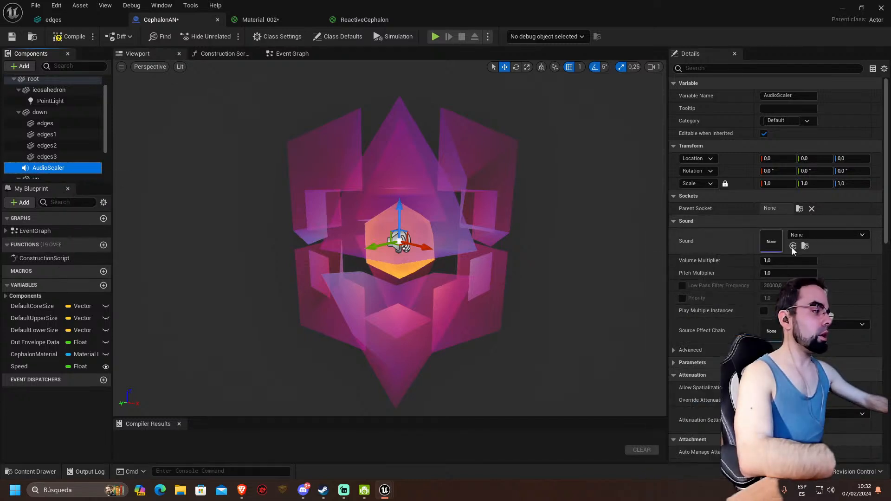
pyautogui.click(70, 36)
pyautogui.click(11, 36)
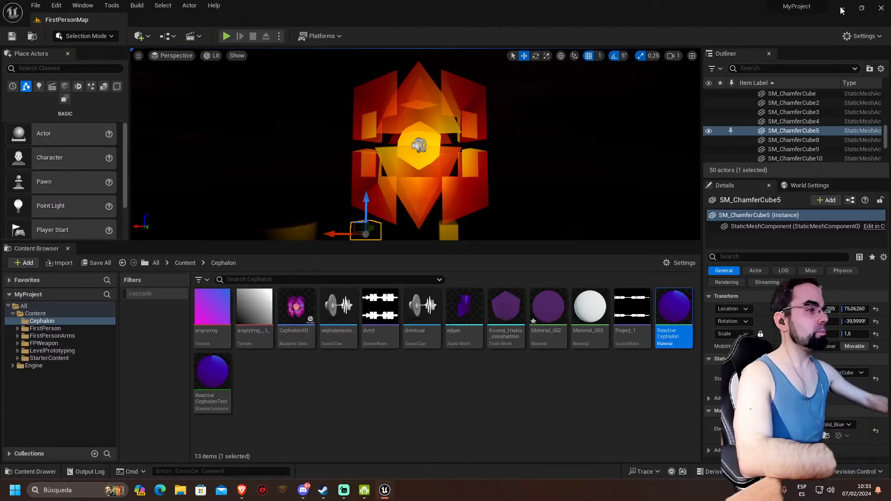
# - Play the FirstPersonMap level to check the Cephalon with no sound assigned, and stop the session
pyautogui.click(842, 8)
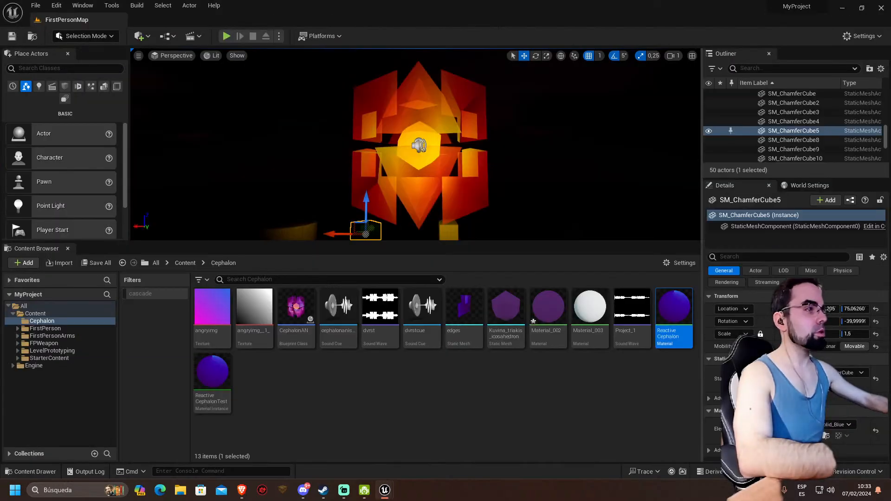
pyautogui.click(226, 37)
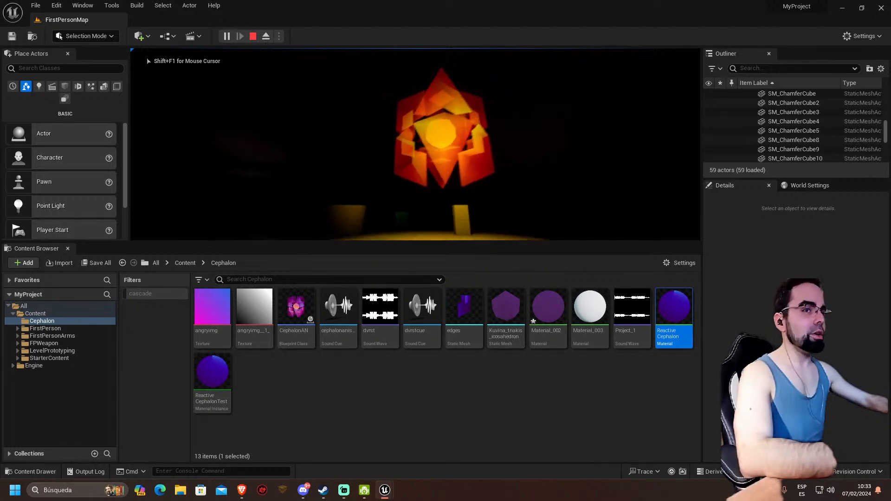
pyautogui.press('Escape')
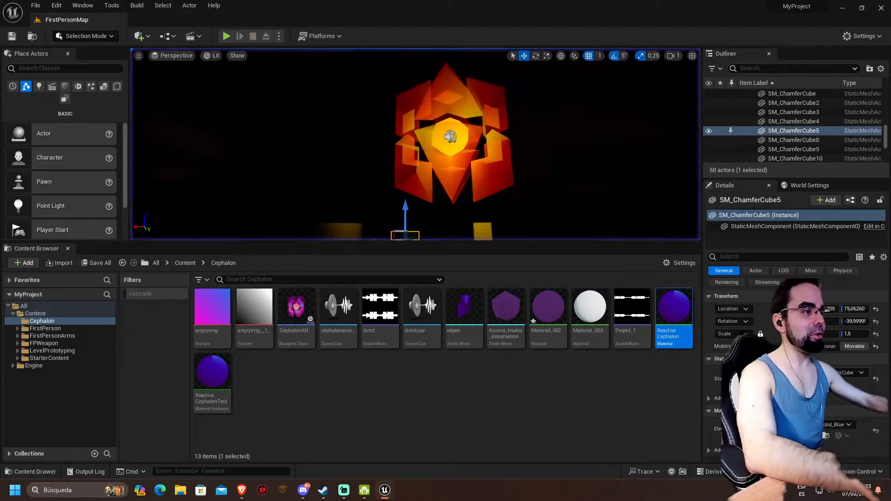
pyautogui.moveTo(432, 143); pyautogui.dragTo(420, 165, button='right')
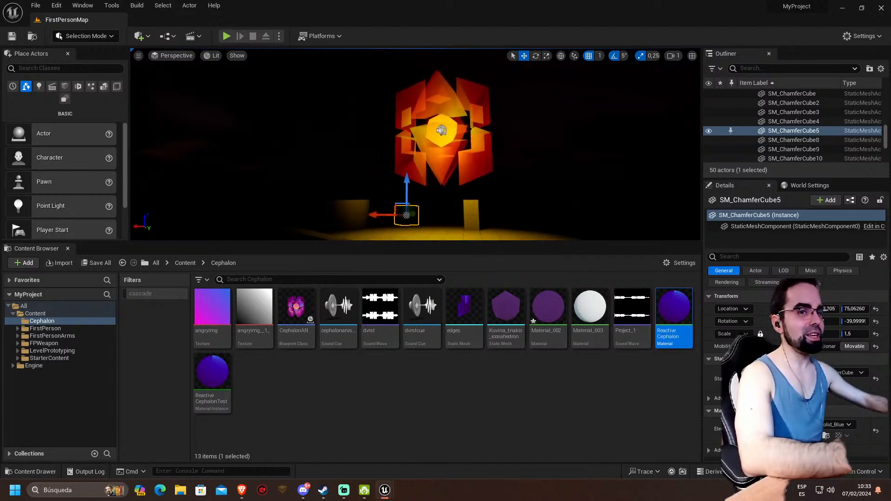
# - Reopen CephalonAN, set the AudioScaler's sound to the dvrst sound wave, and compile and save the blueprint
pyautogui.doubleClick(295, 319)
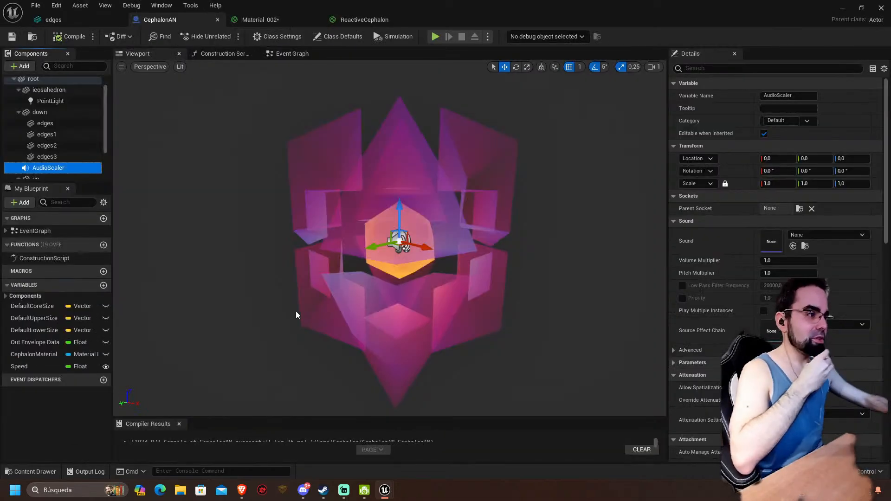
pyautogui.click(829, 235)
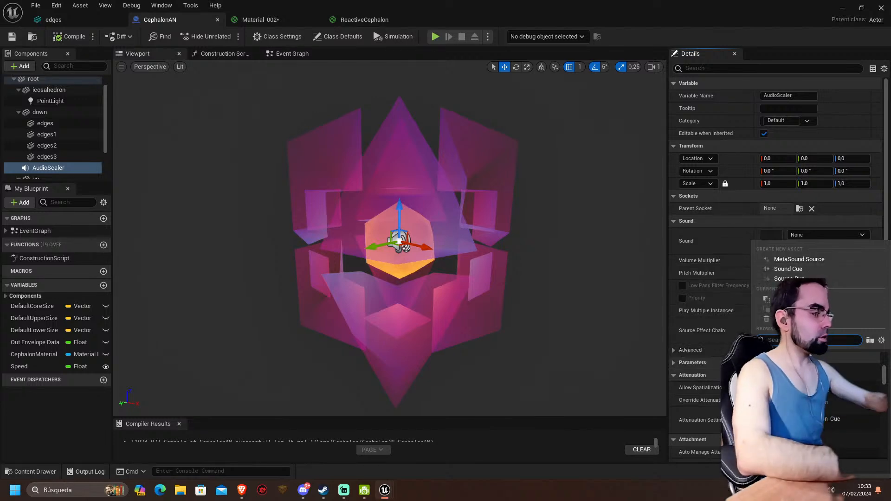
pyautogui.write('h')
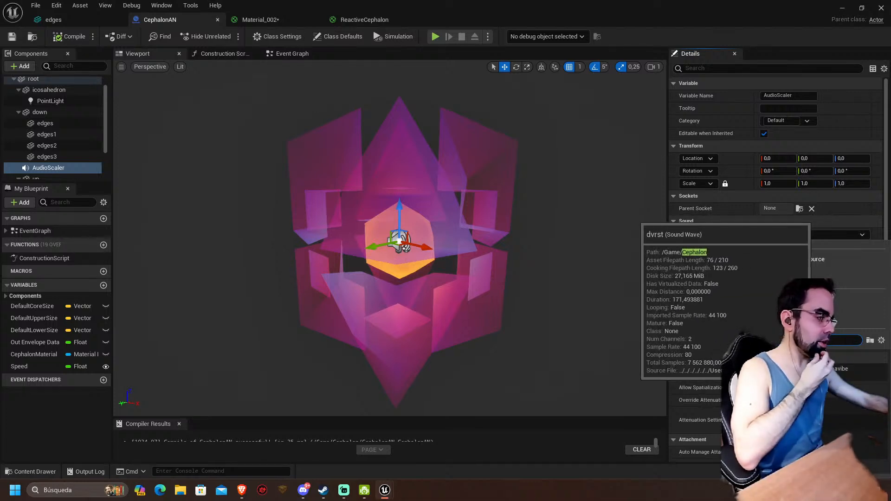
pyautogui.click(810, 389)
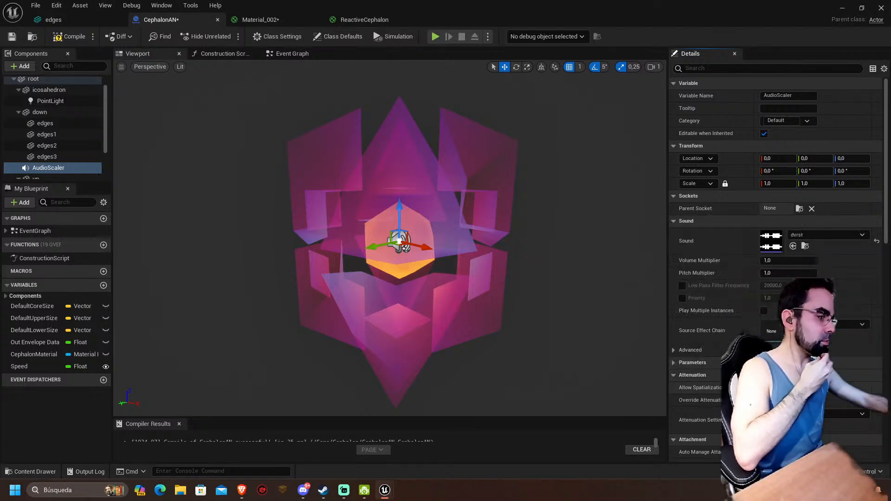
pyautogui.click(70, 36)
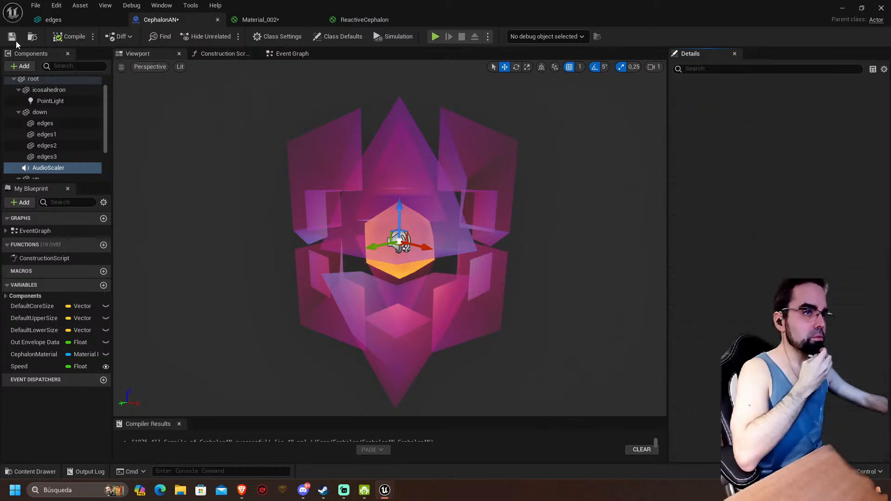
pyautogui.click(11, 36)
# - Play the FirstPersonMap level twice to watch the Cephalon react to the dvrst sound, stopping each run
pyautogui.click(844, 9)
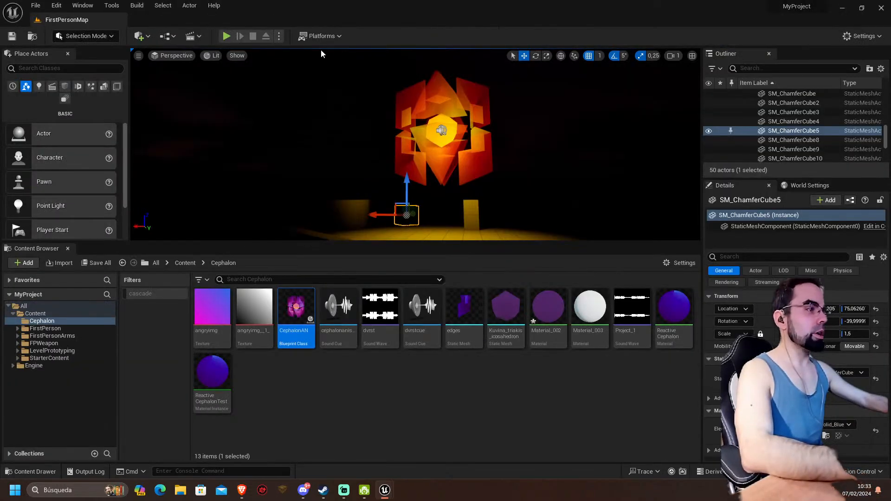
pyautogui.click(350, 63)
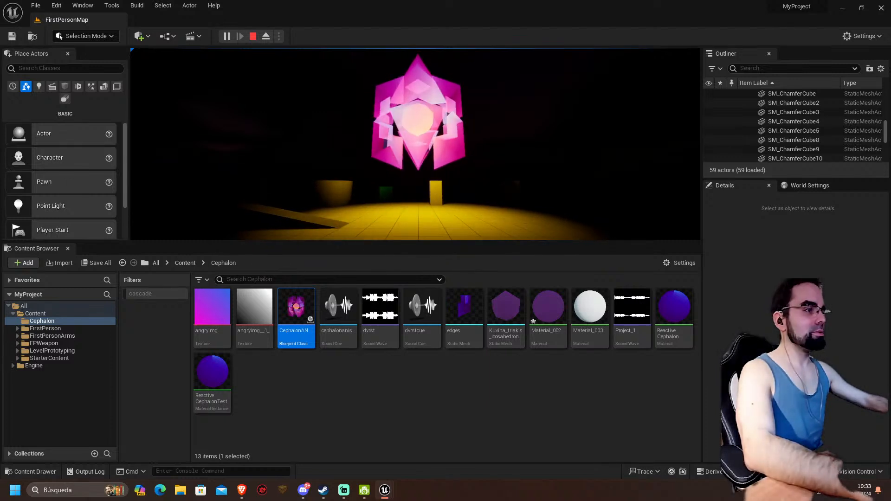
pyautogui.press('Escape')
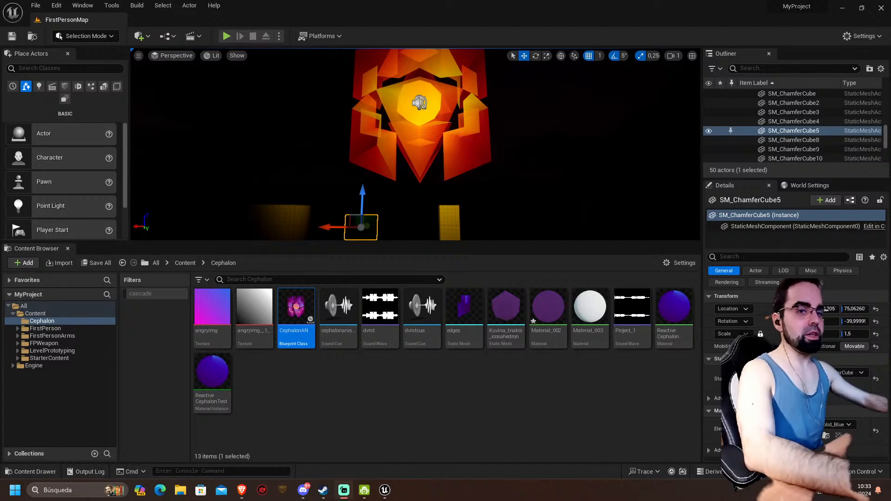
pyautogui.moveTo(297, 144); pyautogui.dragTo(307, 133, button='right')
pyautogui.press('w')
pyautogui.click(226, 36)
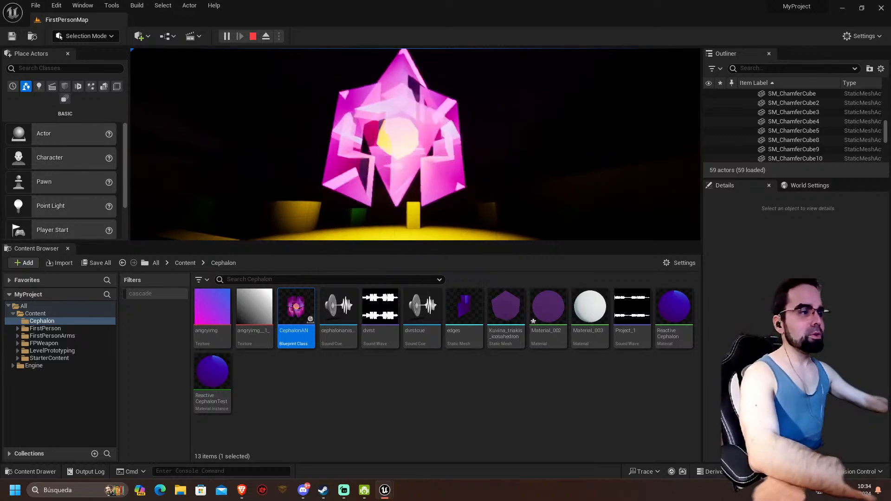
pyautogui.press('Escape')
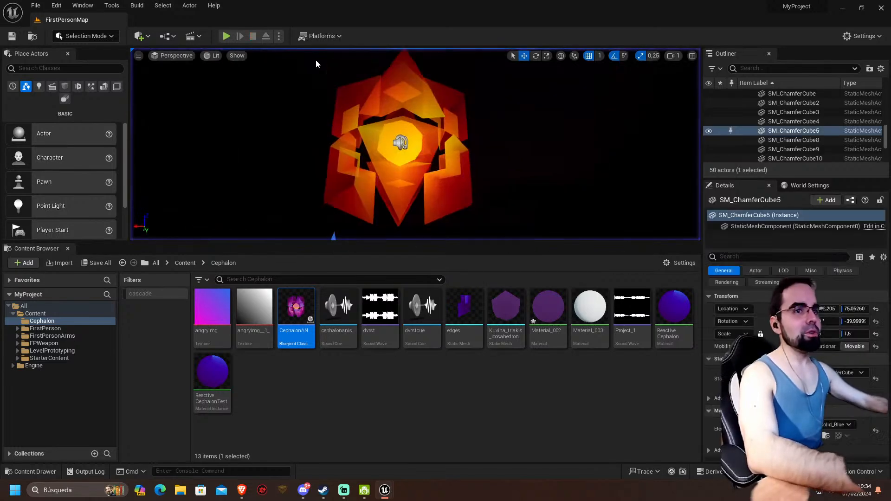
pyautogui.moveTo(416, 144); pyautogui.dragTo(410, 153, button='right')
pyautogui.press('s')
pyautogui.press('w')
pyautogui.press('s')
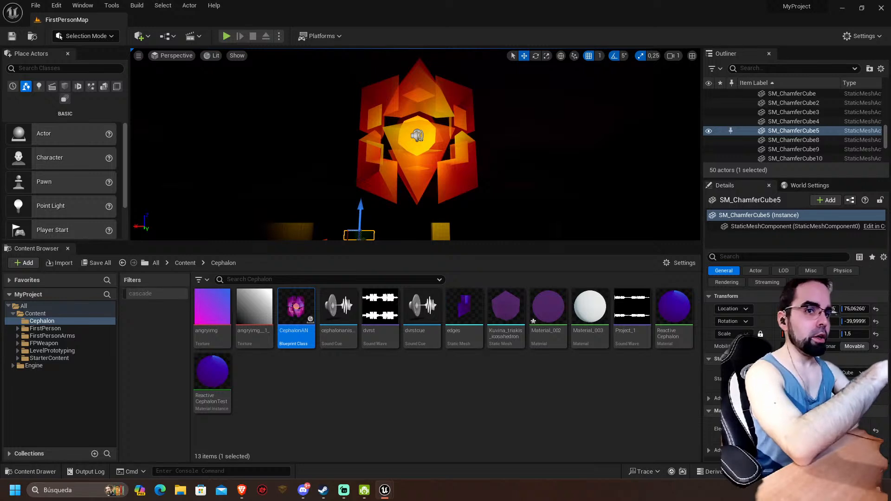
pyautogui.moveTo(416, 144)
pyautogui.mouseDown(button='right')
pyautogui.moveTo(430, 144)
pyautogui.moveTo(432, 114)
pyautogui.moveTo(411, 139)
pyautogui.mouseUp(button='right')
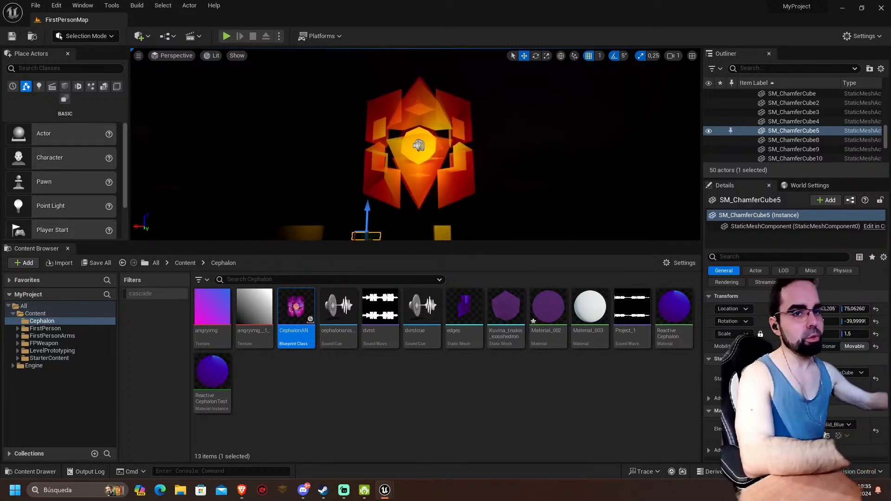
# - Open the CephalonAN blueprint and view the overall layout of its Event Graph
pyautogui.doubleClick(293, 311)
pyautogui.moveTo(238, 161)
pyautogui.mouseDown(button='right')
pyautogui.moveTo(245, 155)
pyautogui.moveTo(229, 164)
pyautogui.mouseUp(button='right')
pyautogui.click(221, 54)
pyautogui.click(278, 53)
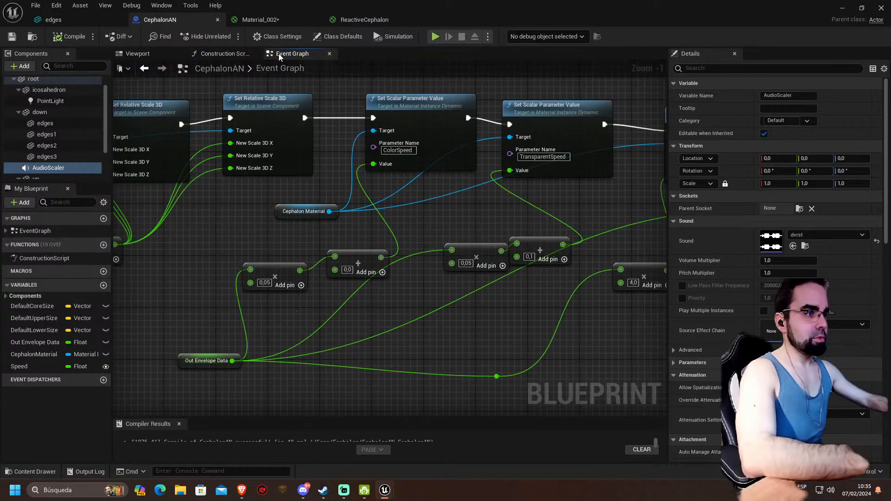
pyautogui.scroll(-6, 327, 214)
pyautogui.scroll(2, 299, 227)
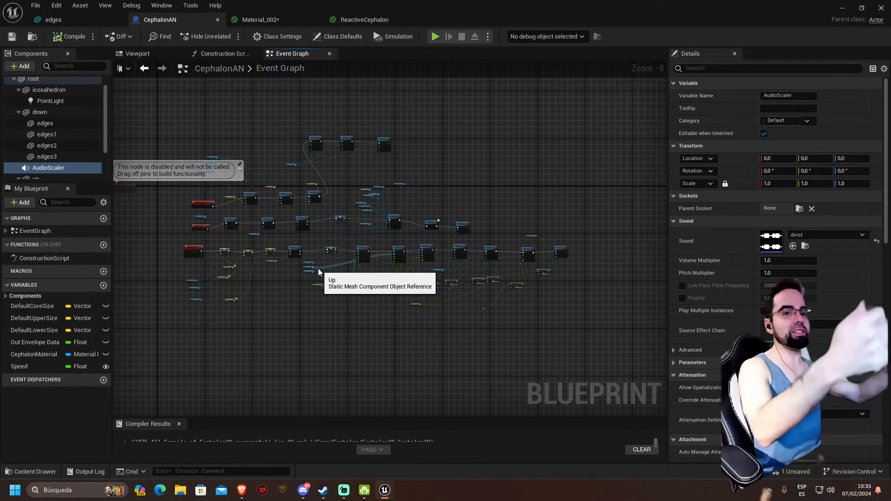
pyautogui.scroll(1, 291, 255)
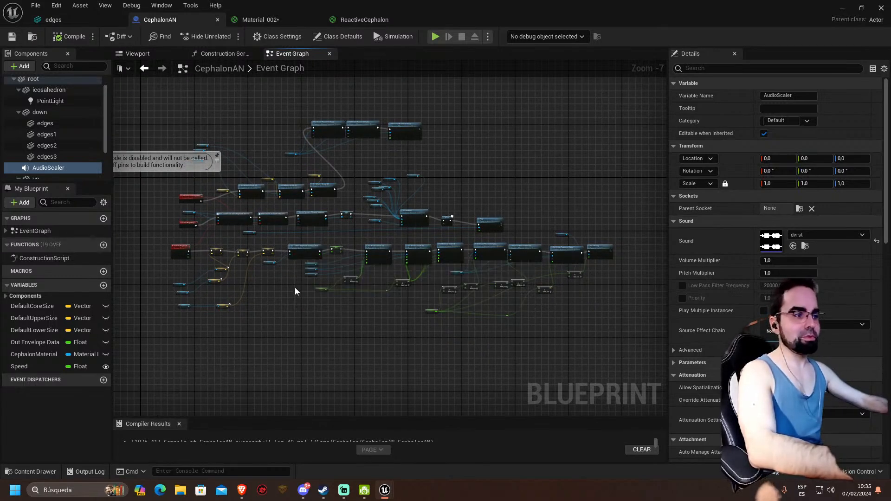
pyautogui.moveTo(295, 297); pyautogui.dragTo(299, 298, button='right')
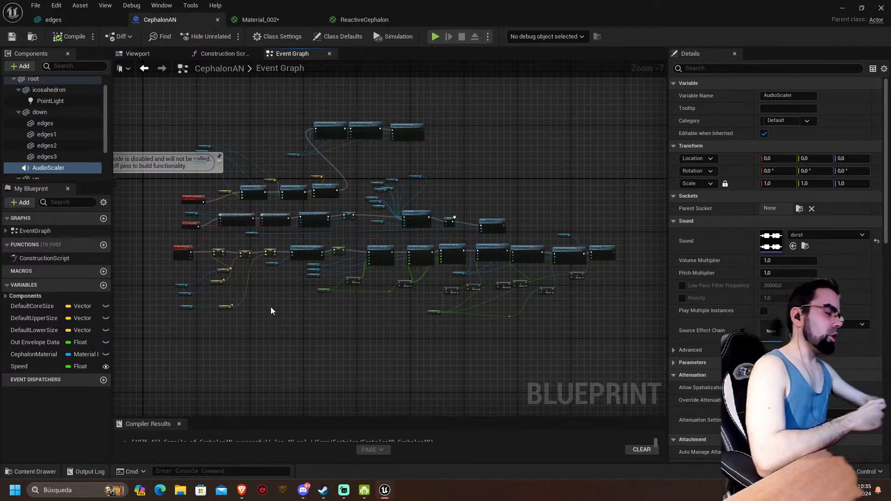
# - Examine the OnAudioFinished_Event, Event BeginPlay and OnAudioPlayback nodes that start the three execution chains in the Event Graph
pyautogui.scroll(4, 218, 244)
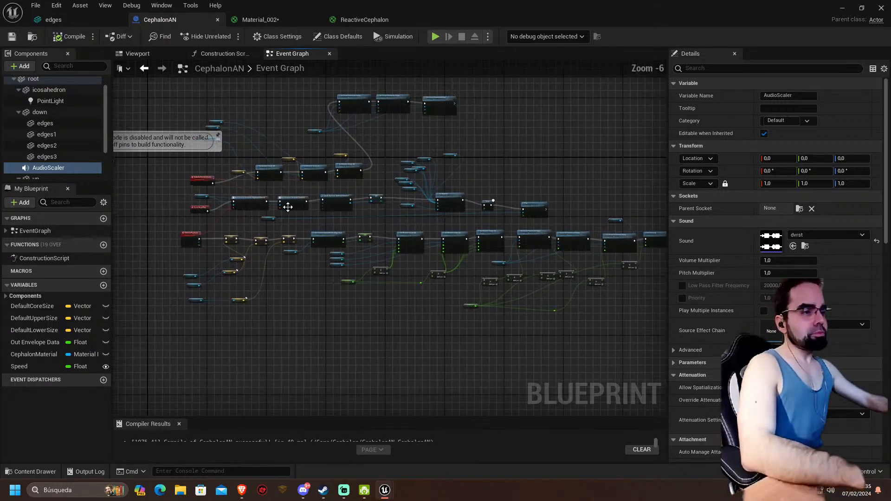
pyautogui.moveTo(217, 247); pyautogui.dragTo(337, 211, button='right')
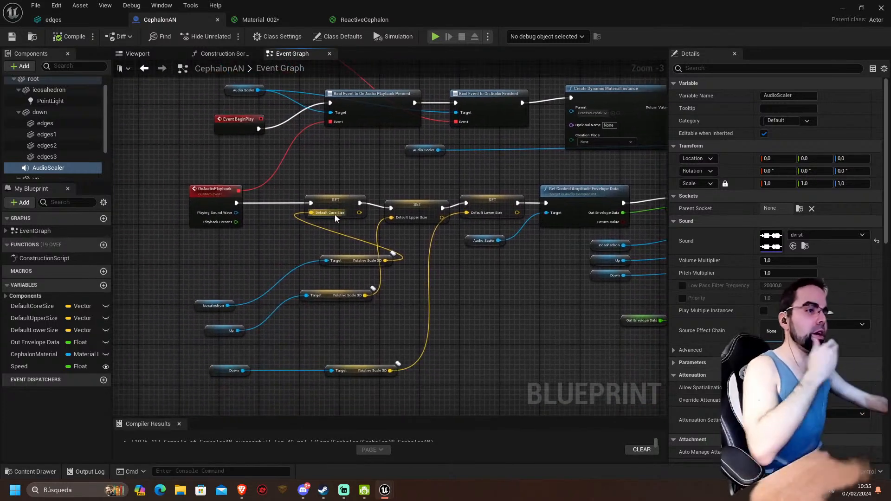
pyautogui.scroll(1, 297, 229)
pyautogui.moveTo(270, 202); pyautogui.dragTo(293, 314, button='right')
pyautogui.moveTo(232, 218); pyautogui.dragTo(235, 278, button='right')
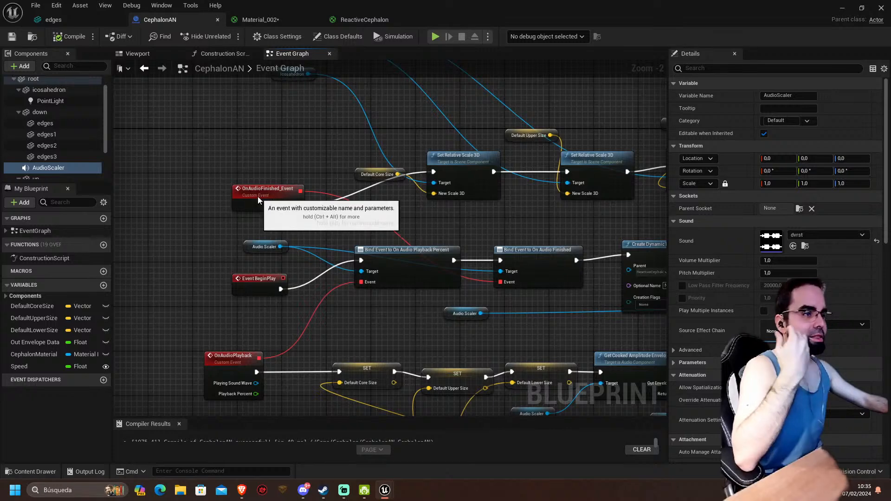
pyautogui.click(257, 197)
pyautogui.click(249, 280)
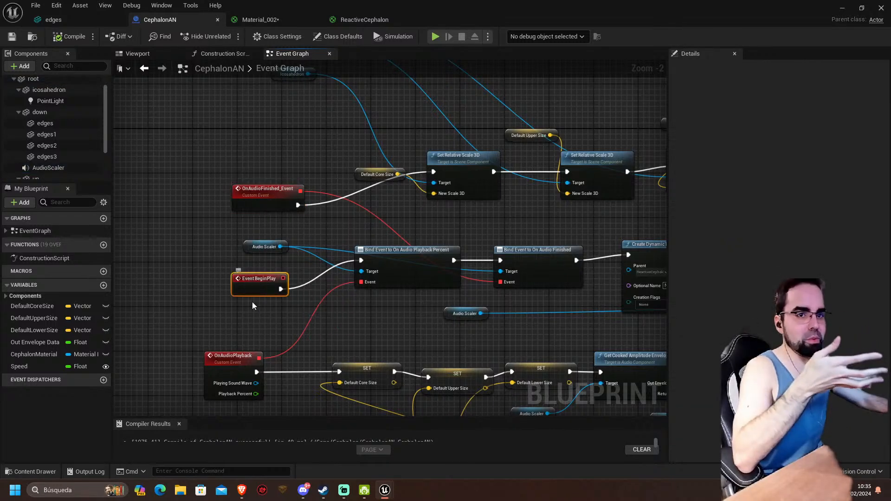
pyautogui.click(236, 360)
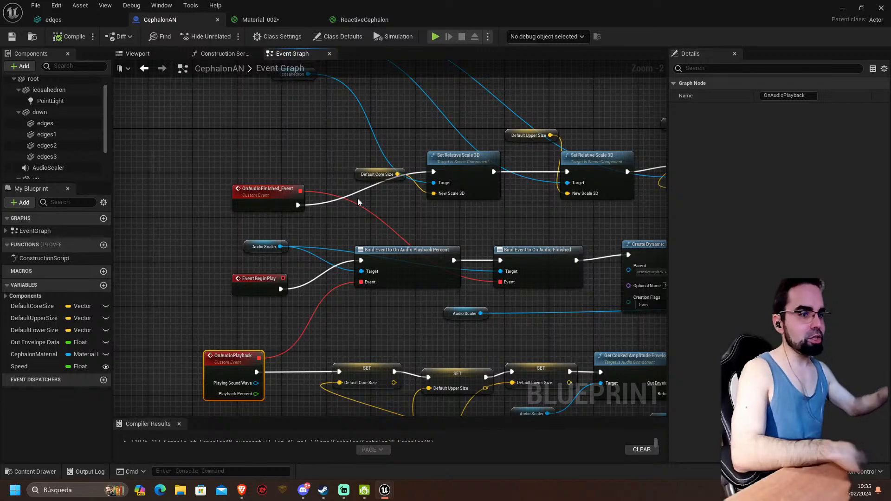
pyautogui.click(265, 284)
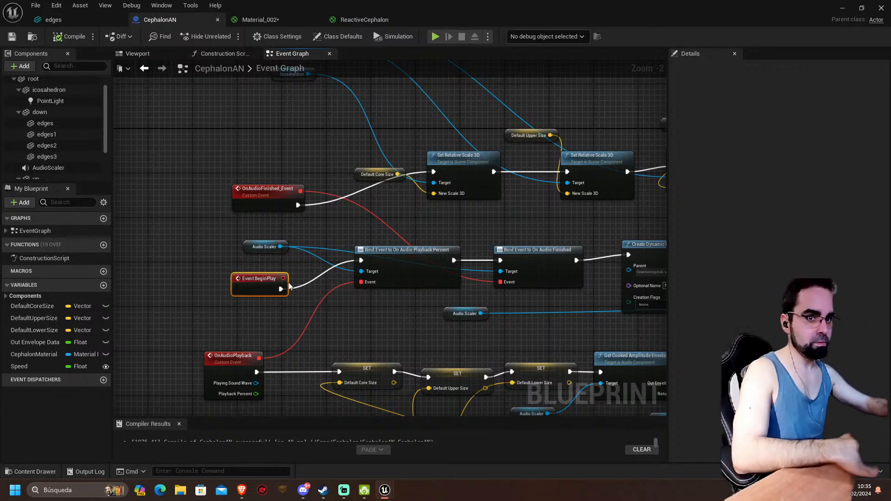
pyautogui.click(231, 356)
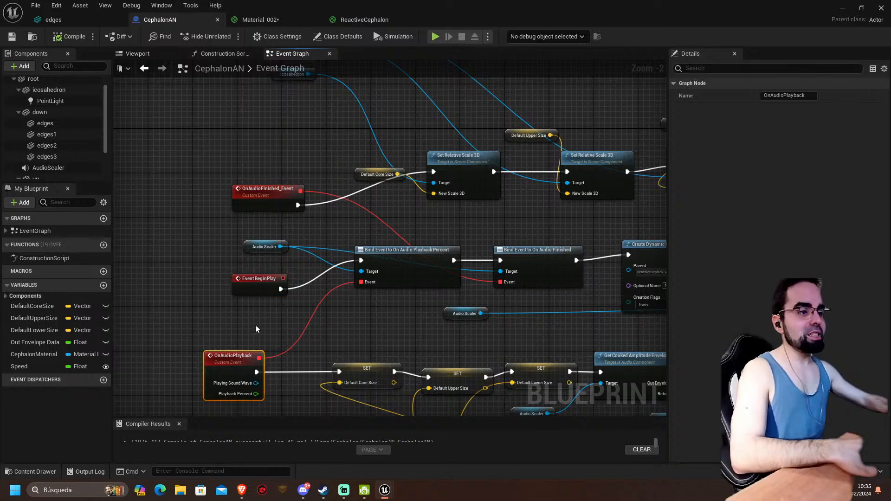
# - Inspect the OnAudioPlayback event's Playing Sound Wave and Playback Percent outputs, and the OnAudioFinished_Event node
pyautogui.moveTo(254, 328); pyautogui.dragTo(296, 241, button='right')
pyautogui.scroll(1, 290, 274)
pyautogui.moveTo(285, 294); pyautogui.dragTo(293, 277, button='right')
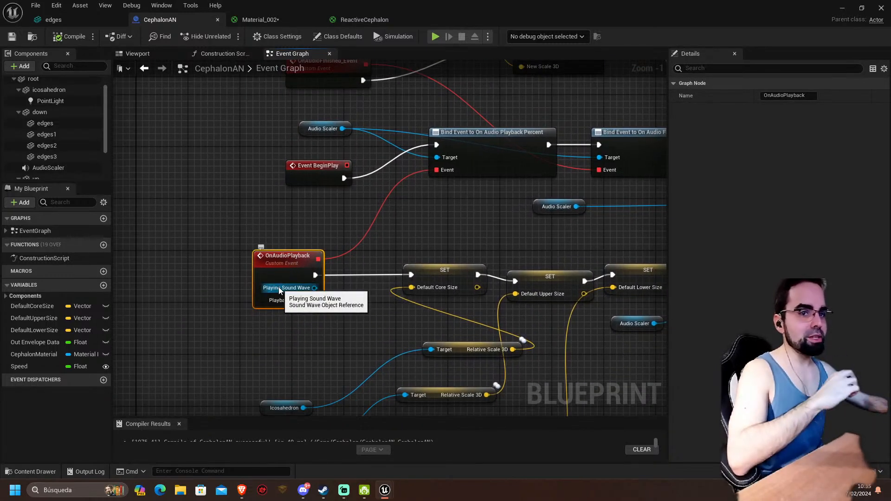
pyautogui.moveTo(270, 288); pyautogui.dragTo(240, 301, button='right')
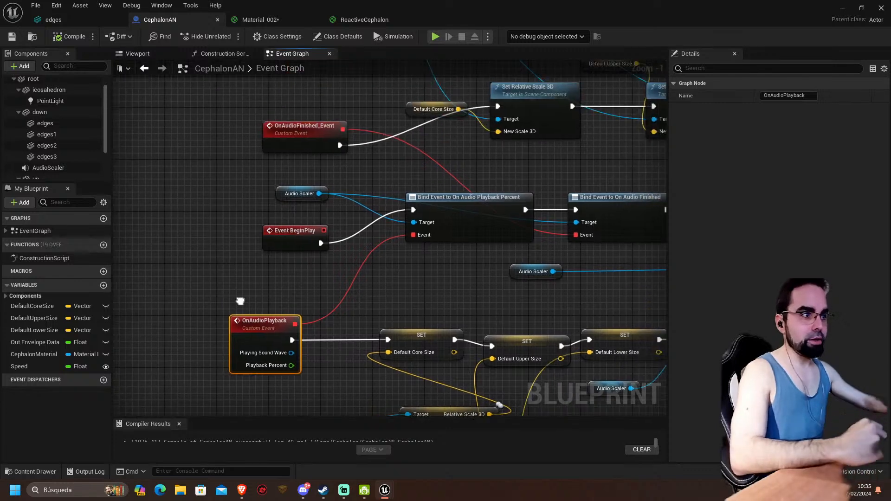
pyautogui.click(299, 139)
pyautogui.moveTo(191, 185); pyautogui.dragTo(190, 214, button='right')
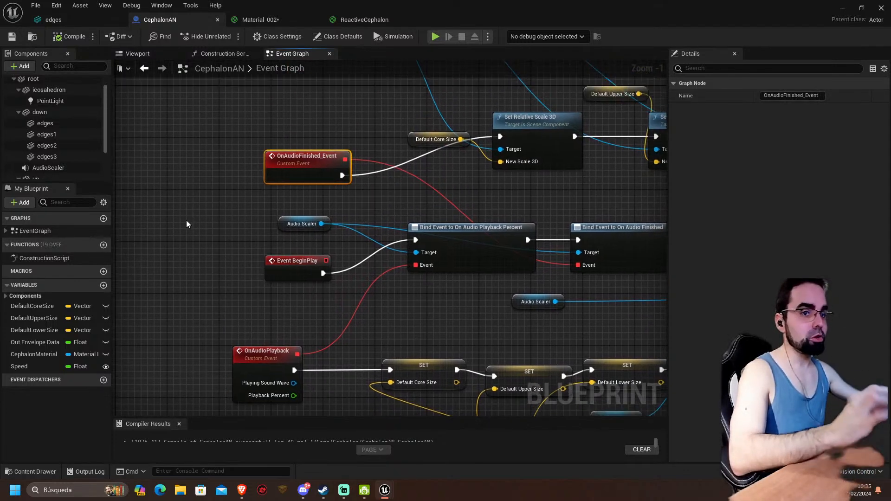
# - Shift the Event BeginPlay node slightly further away from the Bind Event to On Audio Playback Percent node
pyautogui.moveTo(202, 272); pyautogui.dragTo(149, 219, button='right')
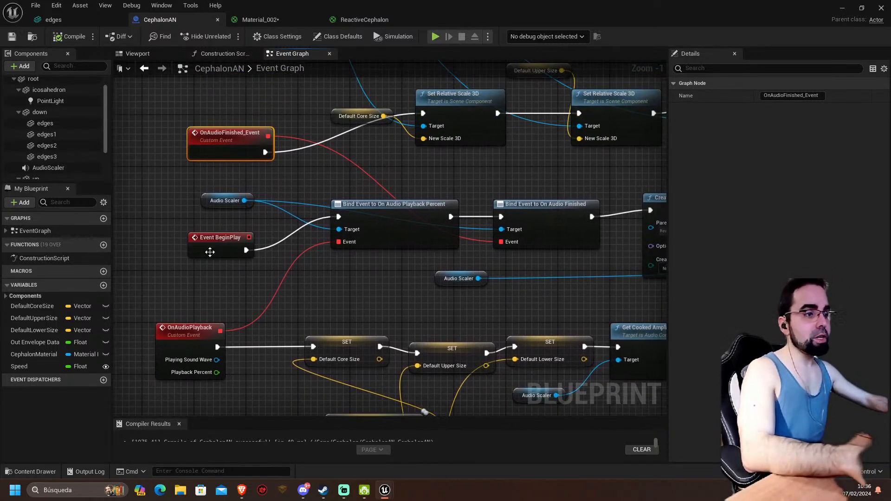
pyautogui.click(242, 238)
pyautogui.moveTo(242, 238); pyautogui.dragTo(230, 238)
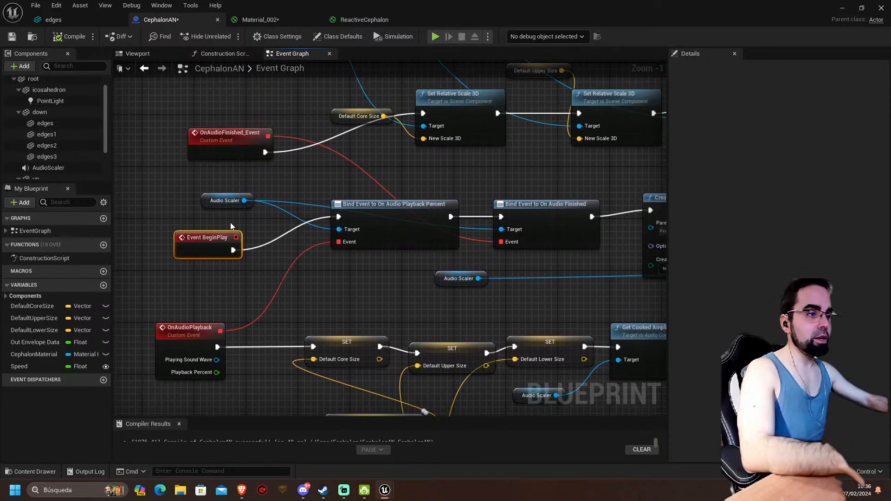
# - Place an extra AudioScaler component reference beside the existing Audio Scaler node and delete it again
pyautogui.click(204, 200)
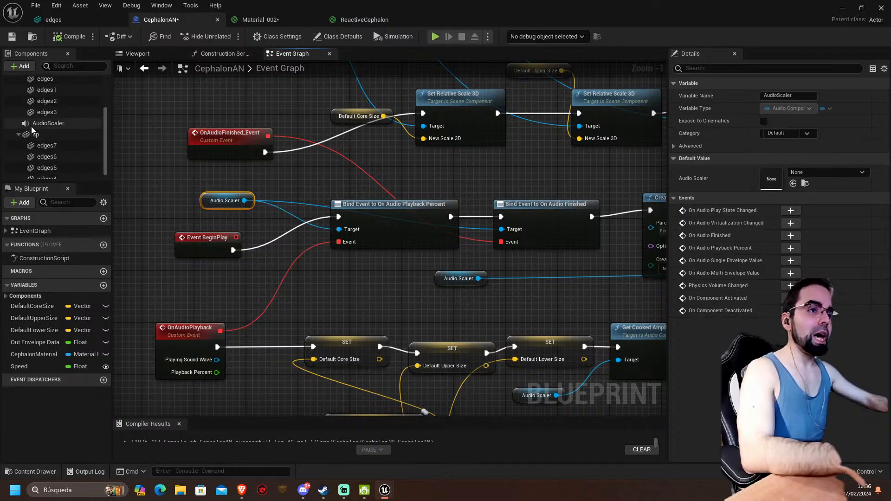
pyautogui.click(35, 125)
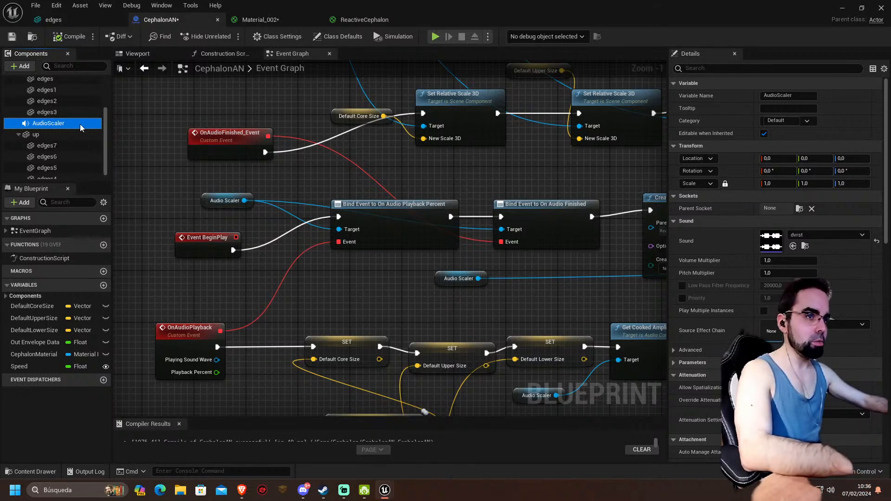
pyautogui.moveTo(52, 127); pyautogui.dragTo(244, 180)
pyautogui.click(207, 181)
pyautogui.click(146, 181)
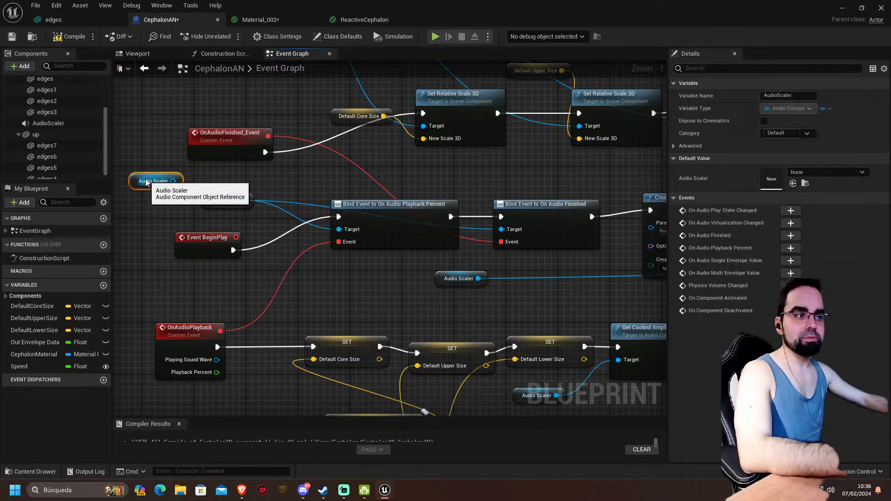
pyautogui.press('Delete')
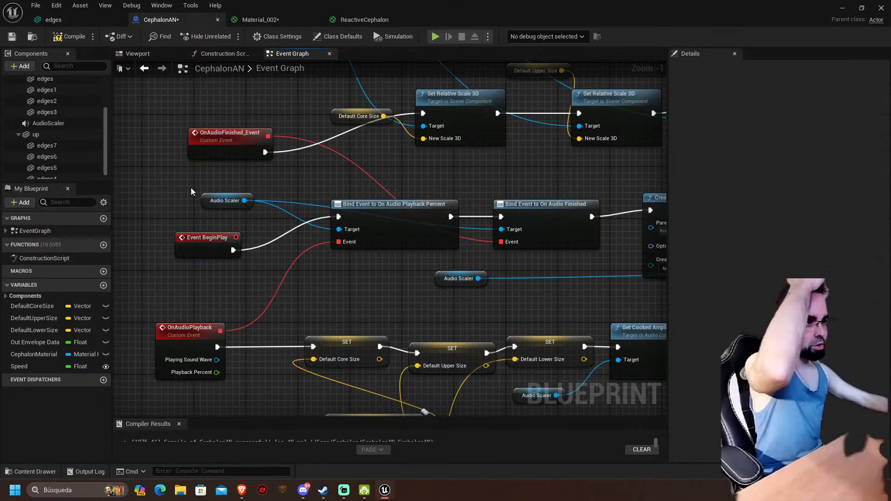
# - Examine how Bind Event to On Audio Playback Percent connects to the Audio Scaler reference and the OnAudioPlayback event
pyautogui.click(371, 207)
pyautogui.moveTo(370, 208); pyautogui.dragTo(254, 184, button='right')
pyautogui.moveTo(155, 195); pyautogui.dragTo(231, 200, button='right')
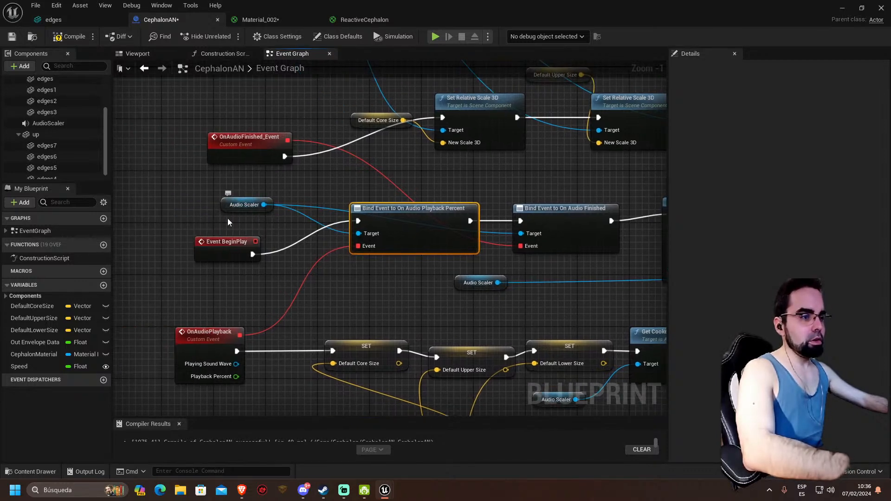
pyautogui.moveTo(211, 232); pyautogui.dragTo(177, 222, button='right')
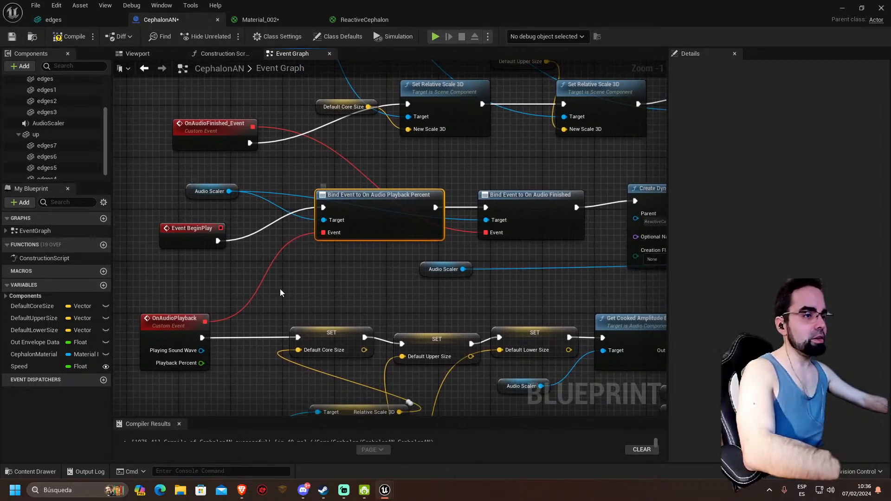
pyautogui.click(159, 332)
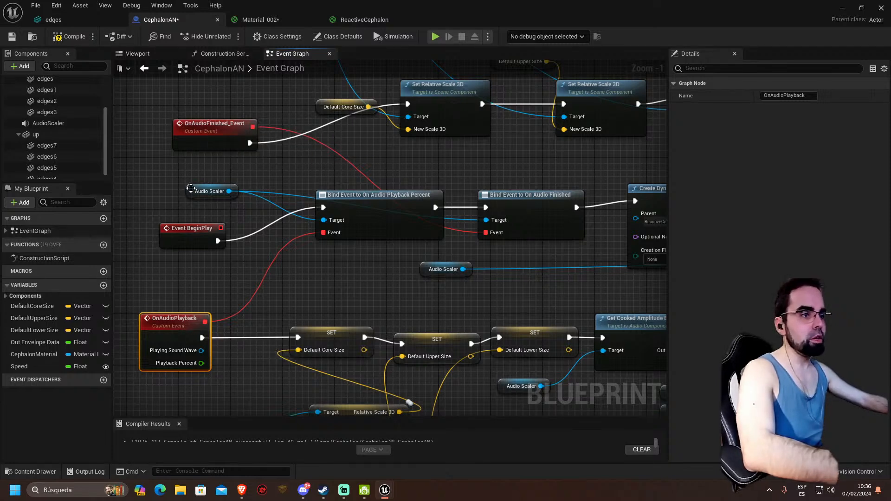
pyautogui.click(235, 193)
pyautogui.moveTo(221, 164)
pyautogui.mouseDown(button='right')
pyautogui.moveTo(170, 163)
pyautogui.moveTo(235, 163)
pyautogui.mouseUp(button='right')
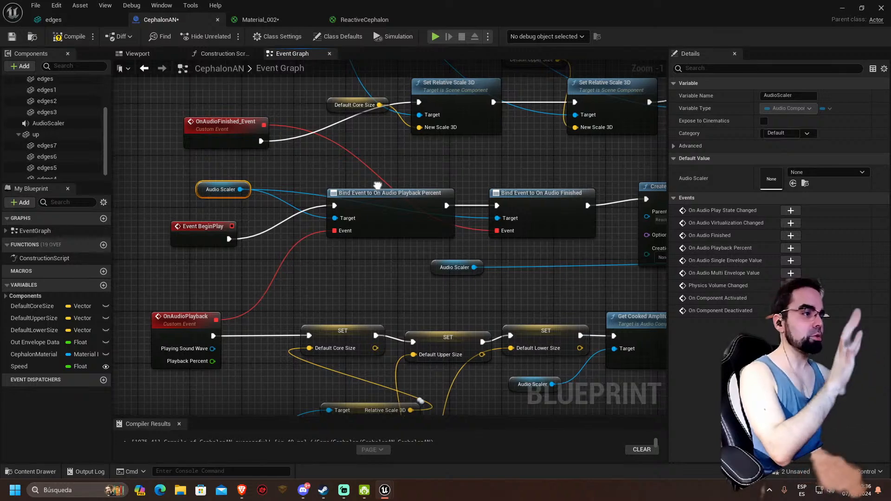
# - Follow the BeginPlay chain through Bind Event to On Audio Finished up to the Create Dynamic Material Instance node
pyautogui.scroll(-1, 381, 186)
pyautogui.moveTo(381, 186); pyautogui.dragTo(304, 156, button='right')
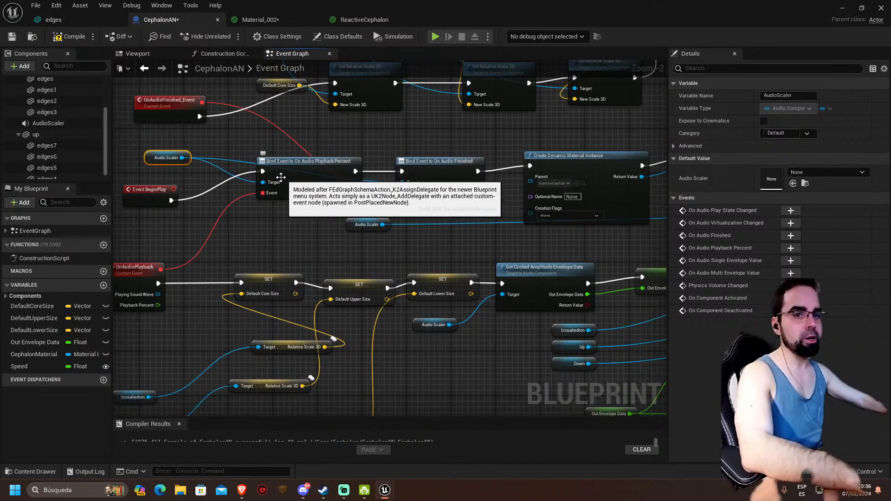
pyautogui.scroll(2, 275, 181)
pyautogui.moveTo(201, 148); pyautogui.dragTo(218, 162, button='right')
pyautogui.moveTo(286, 176); pyautogui.dragTo(184, 186, button='right')
pyautogui.click(425, 194)
pyautogui.moveTo(376, 170); pyautogui.dragTo(237, 168, button='right')
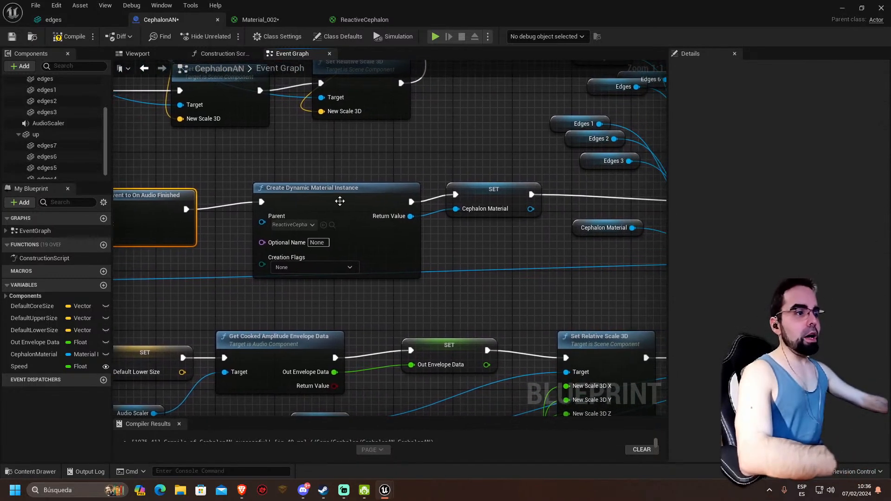
# - Inspect the Create Dynamic Material Instance node, its Parent material choice, and its link to the Cephalon Material setter
pyautogui.click(357, 200)
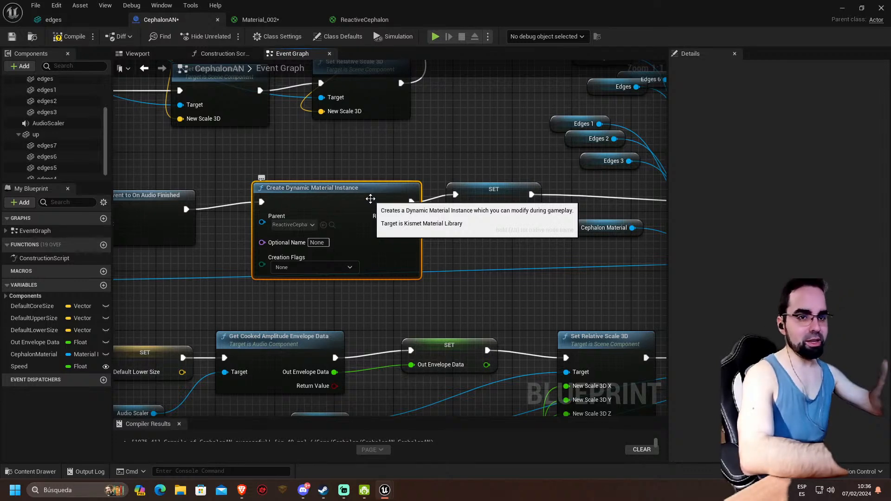
pyautogui.moveTo(347, 155); pyautogui.dragTo(380, 153, button='right')
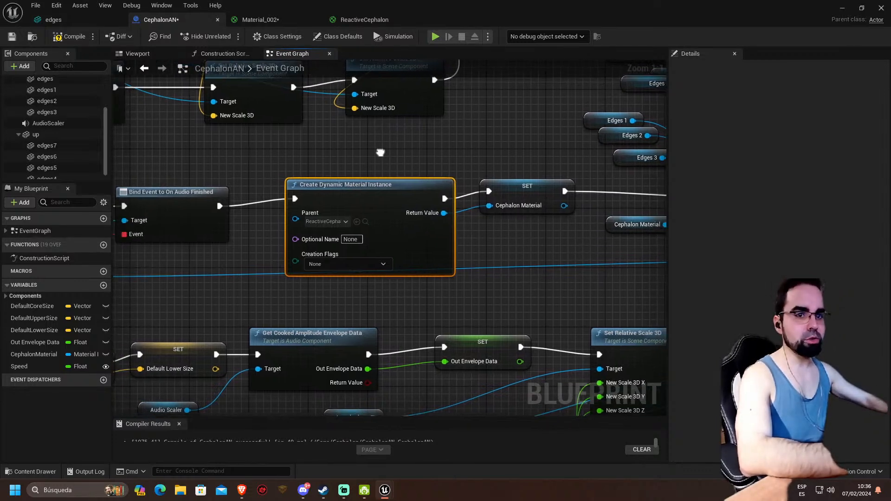
pyautogui.moveTo(377, 156); pyautogui.dragTo(349, 149, button='right')
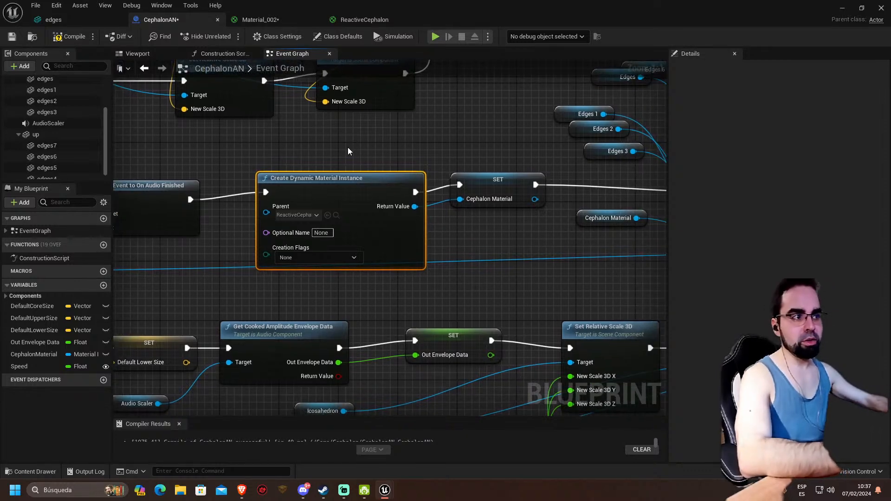
pyautogui.moveTo(323, 156); pyautogui.dragTo(301, 174, button='right')
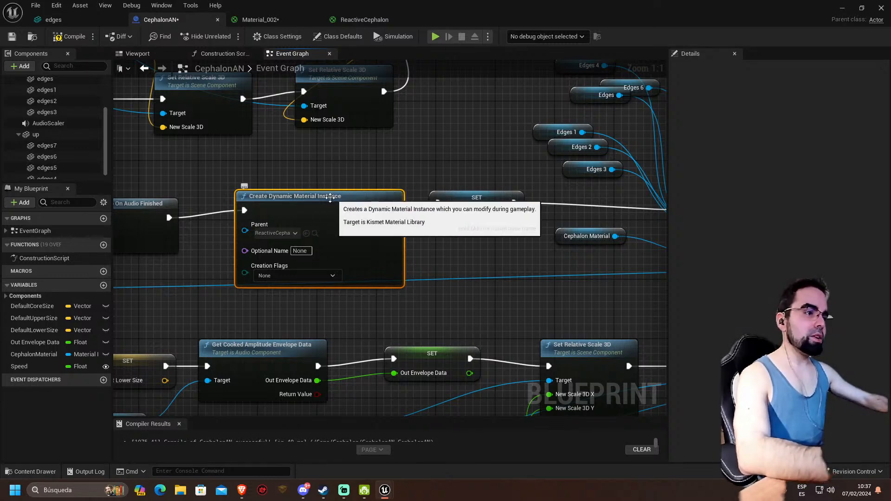
pyautogui.moveTo(405, 192); pyautogui.dragTo(317, 182, button='right')
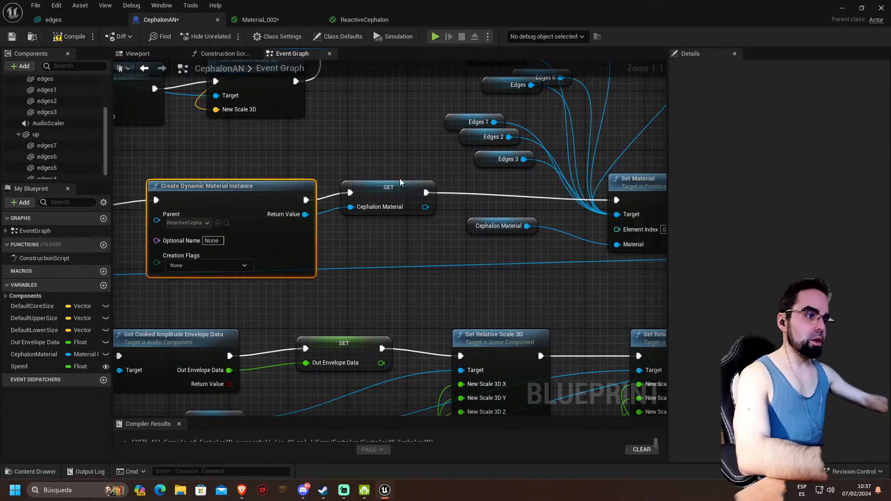
pyautogui.moveTo(394, 174); pyautogui.dragTo(376, 176, button='right')
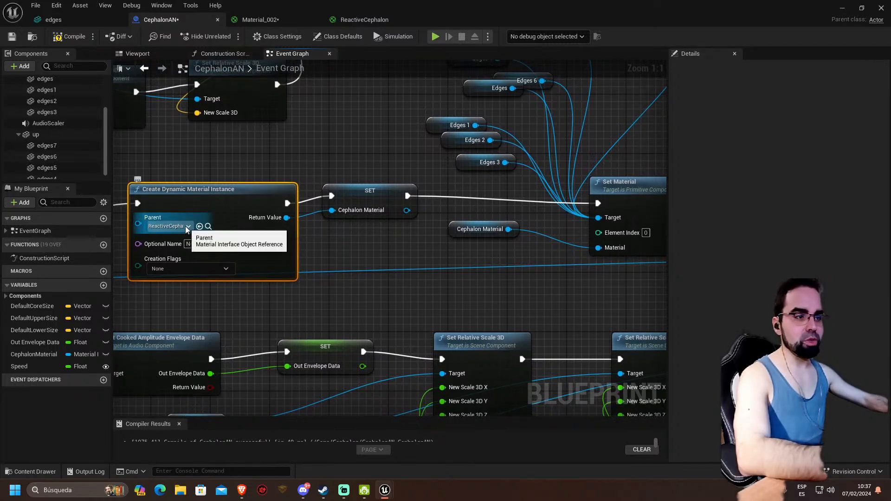
pyautogui.click(187, 227)
pyautogui.click(221, 174)
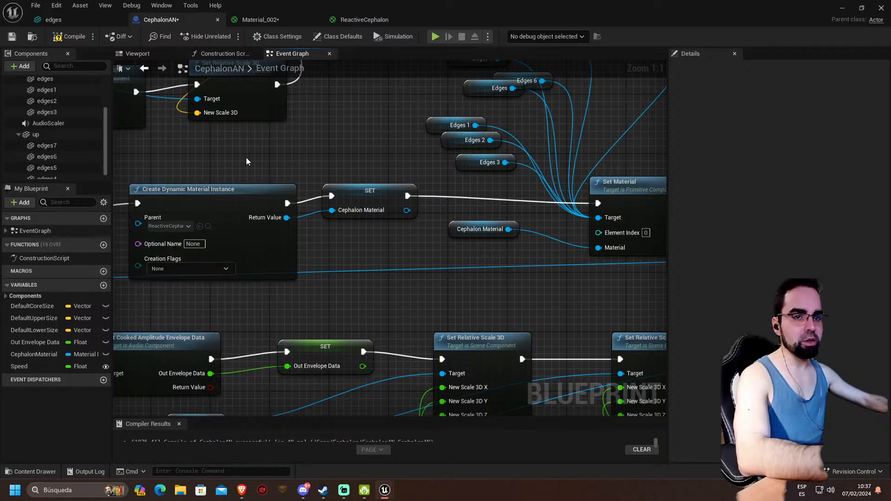
# - Inspect the Cephalon Material setter and its CephalonMaterial variable, following the execution chain to the Set Material node
pyautogui.click(372, 202)
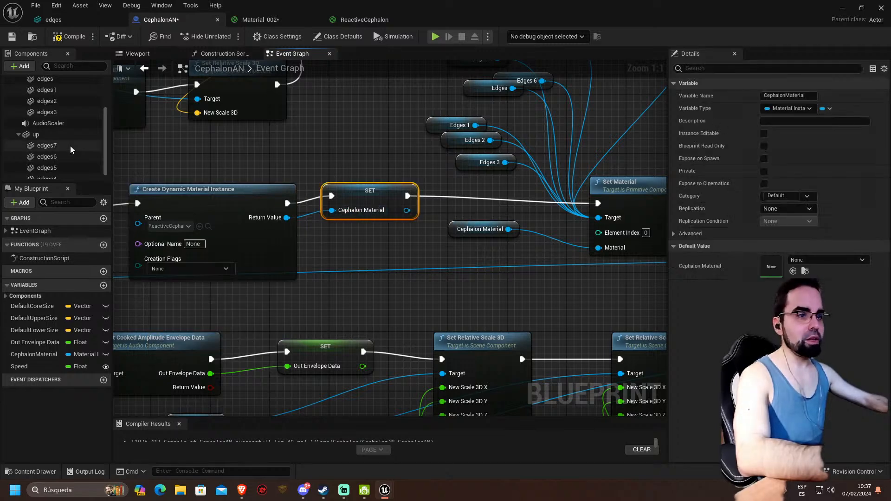
pyautogui.click(35, 354)
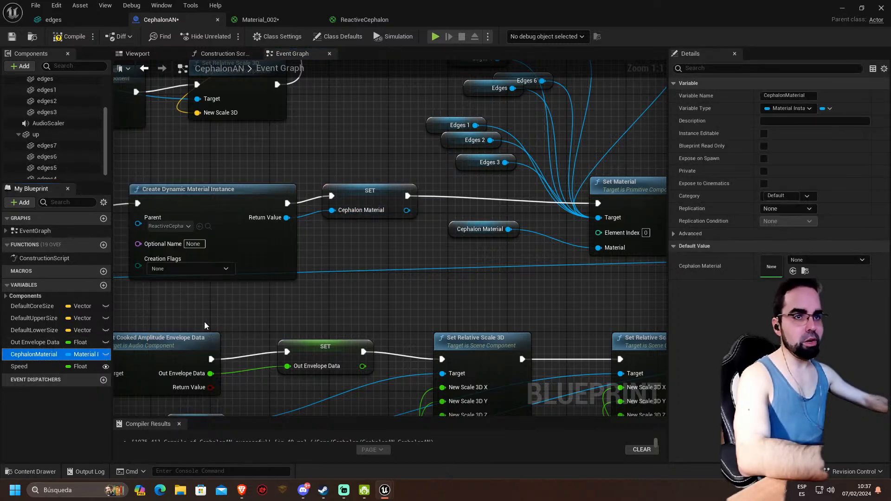
pyautogui.moveTo(412, 268); pyautogui.dragTo(274, 268, button='right')
pyautogui.moveTo(561, 135); pyautogui.dragTo(466, 210, button='right')
pyautogui.scroll(2, 56, 159)
pyautogui.scroll(2, 56, 158)
pyautogui.scroll(-4, 54, 124)
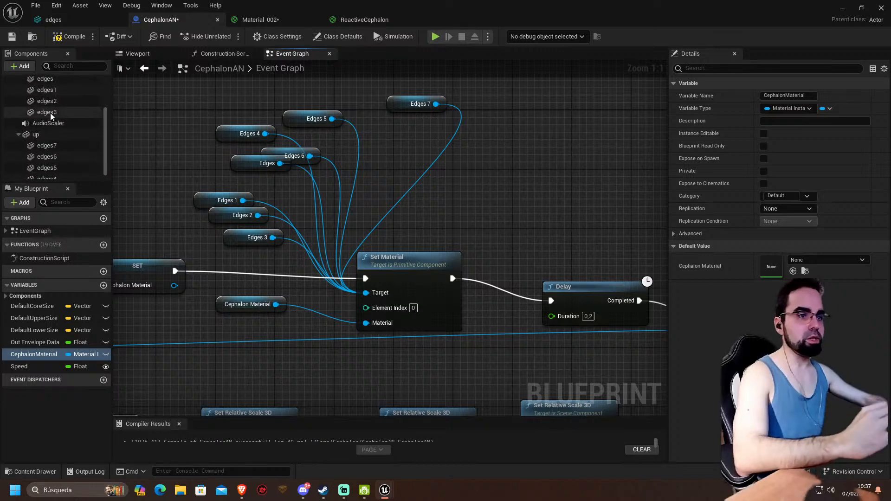
# - Examine how the edges mesh references, including Edges 7, and the Cephalon Material reference feed the Set Material node
pyautogui.scroll(1, 53, 124)
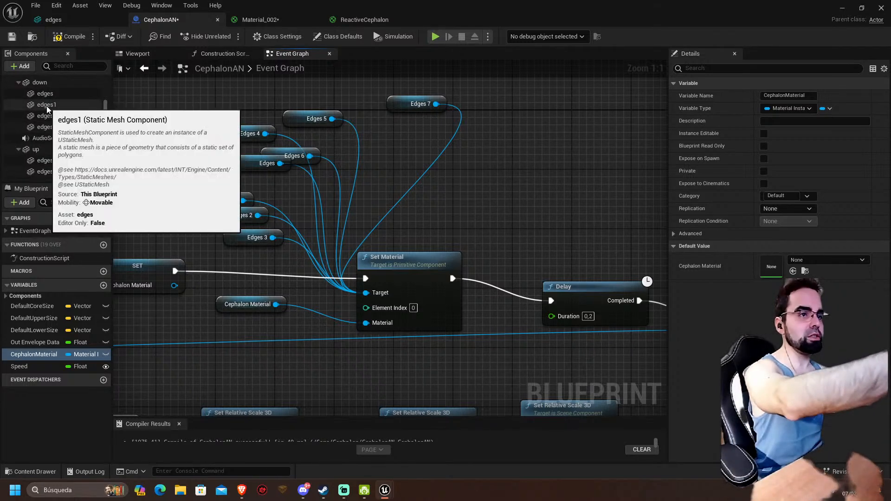
pyautogui.moveTo(462, 195); pyautogui.dragTo(468, 180, button='right')
pyautogui.click(437, 101)
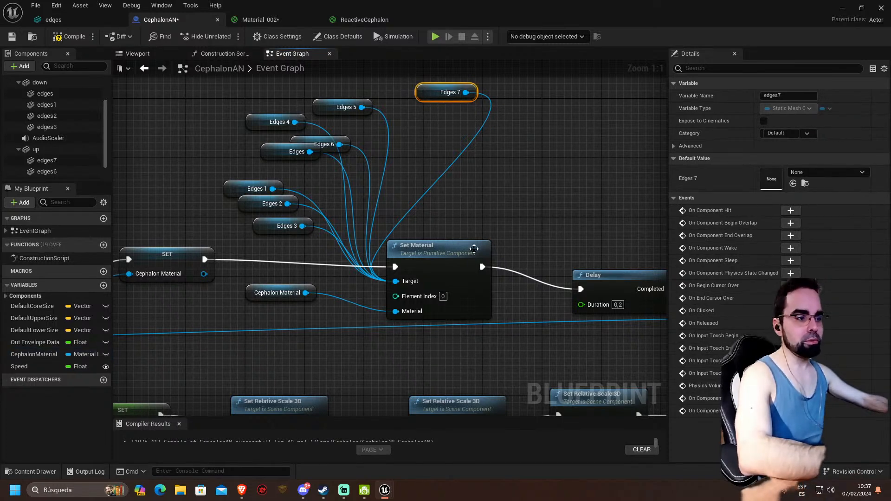
pyautogui.click(436, 243)
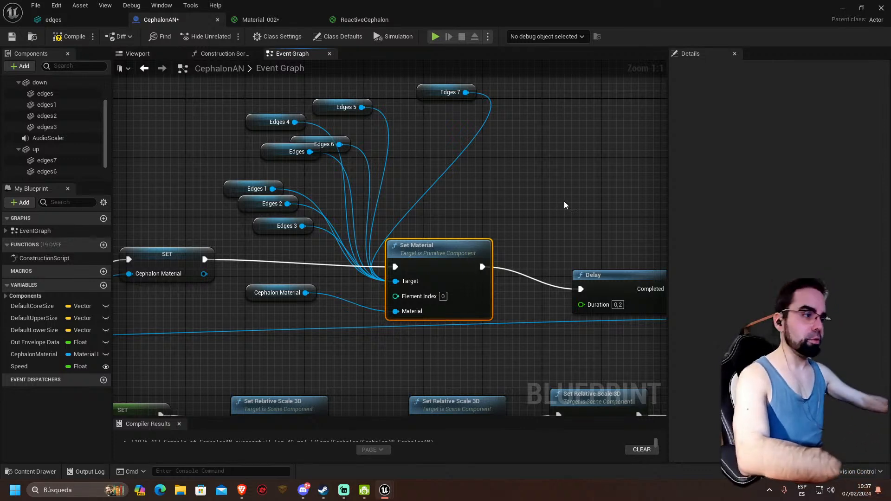
pyautogui.moveTo(563, 202); pyautogui.dragTo(521, 189, button='right')
pyautogui.moveTo(435, 207); pyautogui.dragTo(522, 198, button='right')
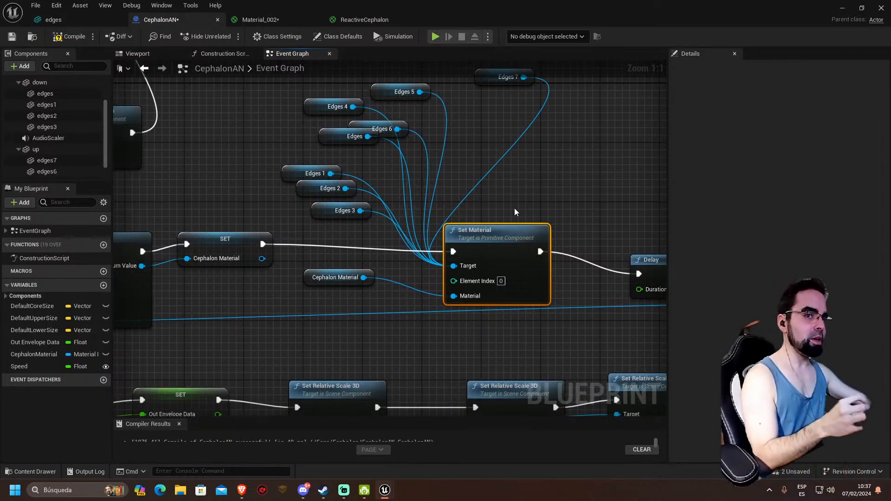
pyautogui.moveTo(519, 217)
pyautogui.mouseDown(button='right')
pyautogui.moveTo(496, 211)
pyautogui.moveTo(514, 209)
pyautogui.mouseUp(button='right')
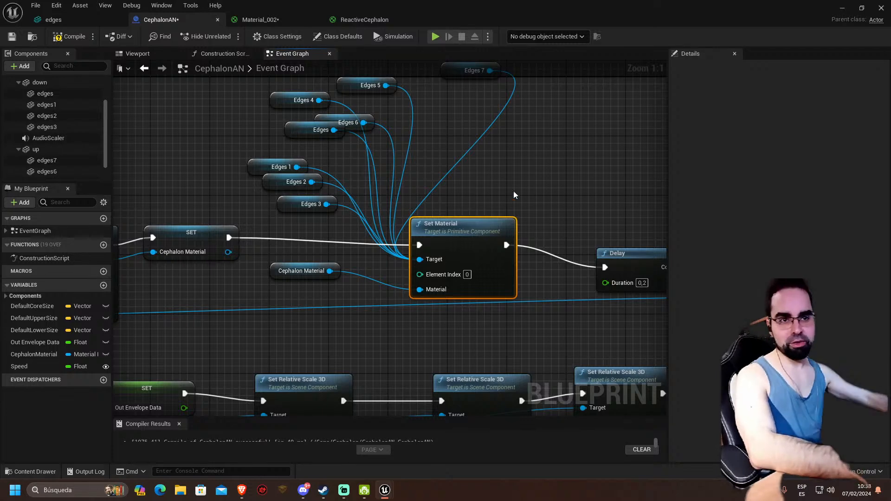
# - Examine the Delay node after Set Material and its link to the audio Play node
pyautogui.moveTo(505, 157); pyautogui.dragTo(306, 160, button='right')
pyautogui.click(373, 252)
pyautogui.moveTo(385, 202); pyautogui.dragTo(325, 169, button='right')
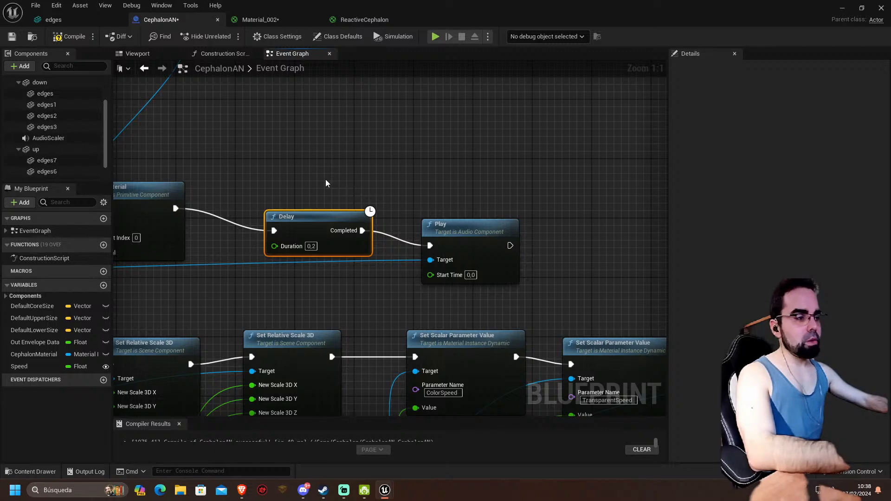
pyautogui.moveTo(324, 177)
pyautogui.mouseDown(button='right')
pyautogui.moveTo(404, 160)
pyautogui.moveTo(463, 167)
pyautogui.moveTo(308, 176)
pyautogui.mouseUp(button='right')
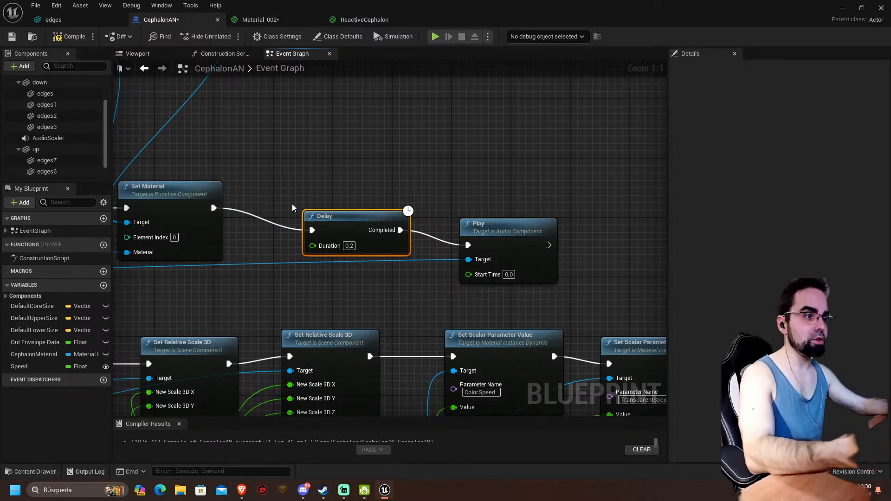
pyautogui.click(358, 169)
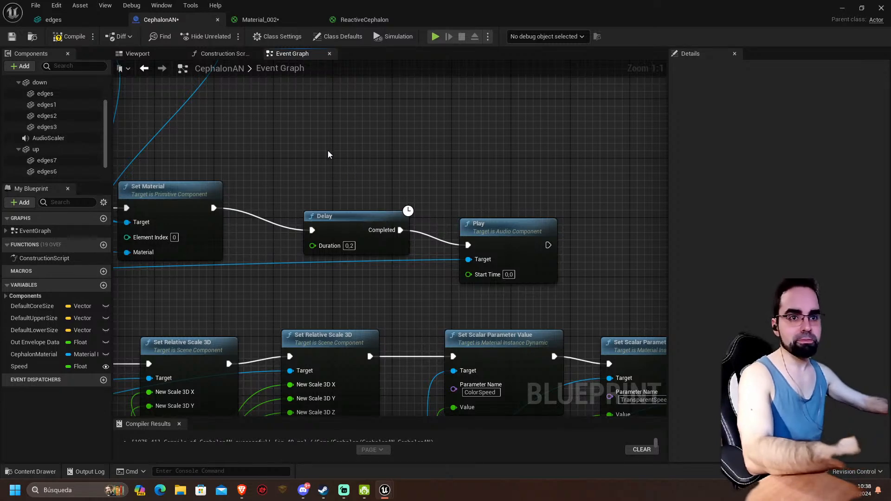
pyautogui.moveTo(356, 162); pyautogui.dragTo(314, 154, button='right')
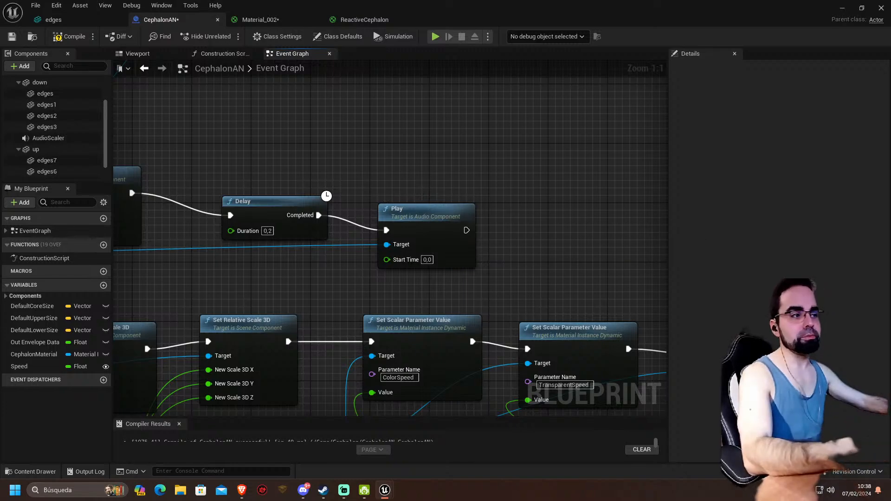
pyautogui.moveTo(401, 162); pyautogui.dragTo(409, 162, button='right')
# - Trace the Play node's Target back to its Audio Scaler reference and inspect the AudioScaler component's sound settings
pyautogui.scroll(-1, 325, 207)
pyautogui.moveTo(218, 258); pyautogui.dragTo(455, 250, button='right')
pyautogui.moveTo(195, 255); pyautogui.dragTo(534, 227, button='right')
pyautogui.moveTo(235, 249); pyautogui.dragTo(549, 218, button='right')
pyautogui.click(365, 196)
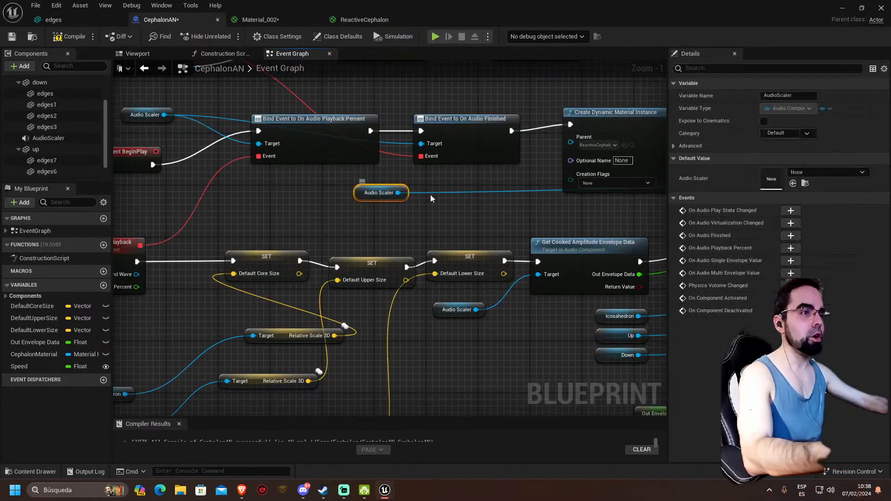
pyautogui.moveTo(402, 195); pyautogui.dragTo(343, 222, button='right')
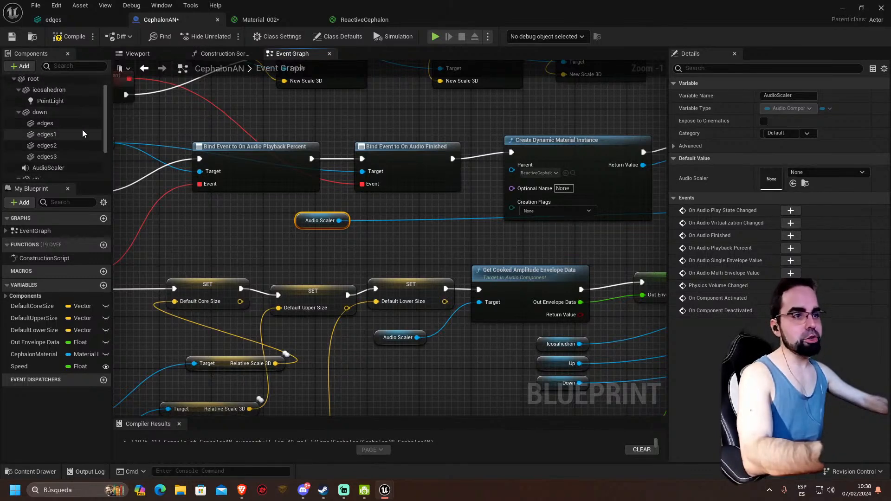
pyautogui.scroll(-1, 73, 133)
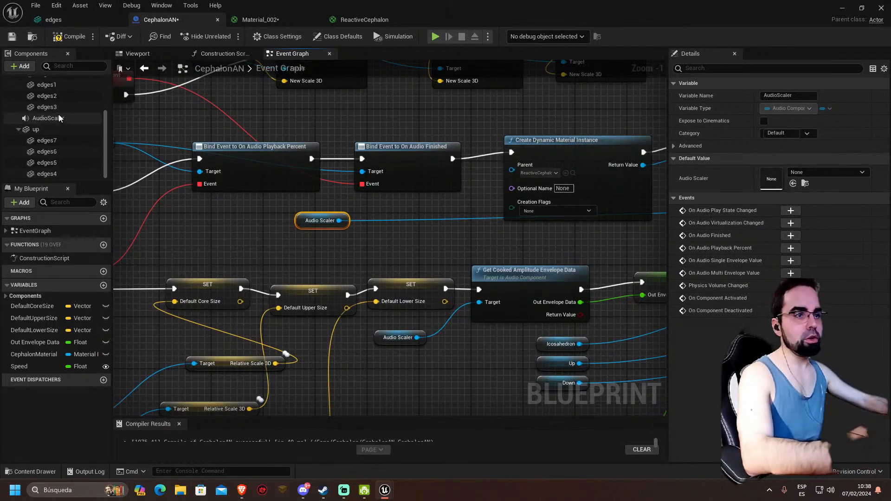
pyautogui.click(59, 116)
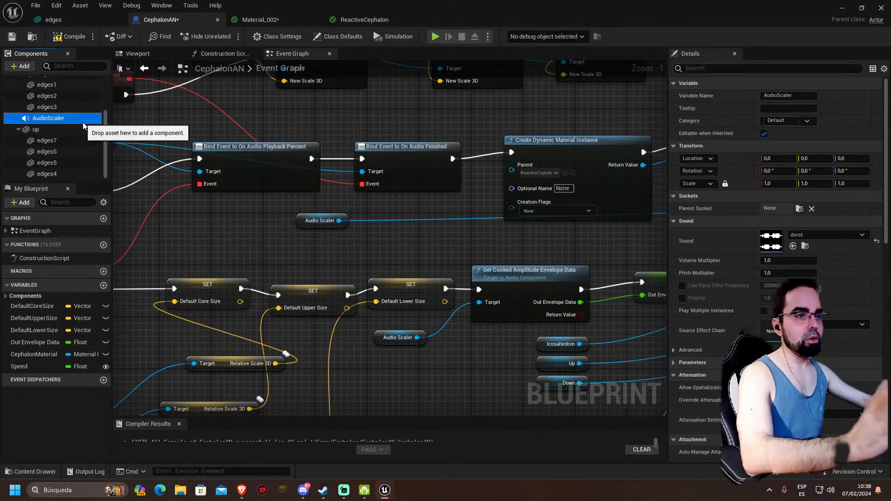
# - Check the AudioScaler component in the blueprint's 3D preview, look at the Construction Script, and return to the event graph
pyautogui.click(151, 55)
pyautogui.click(23, 65)
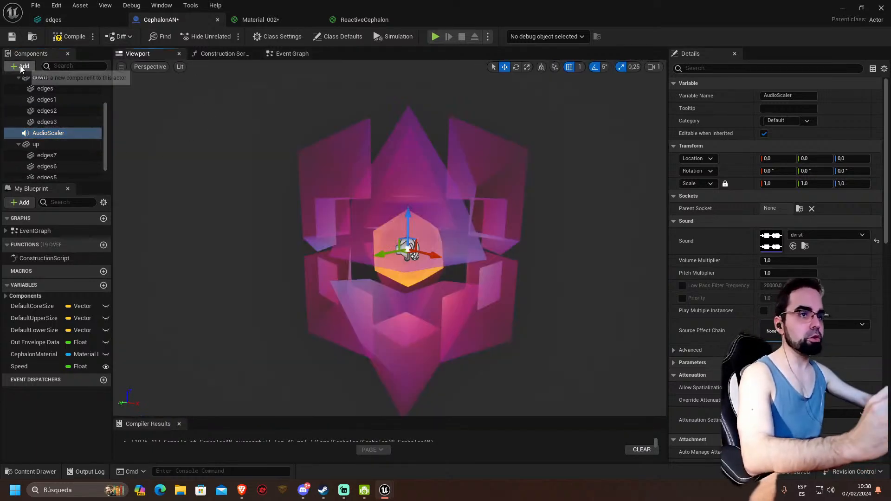
pyautogui.click(170, 122)
pyautogui.click(224, 54)
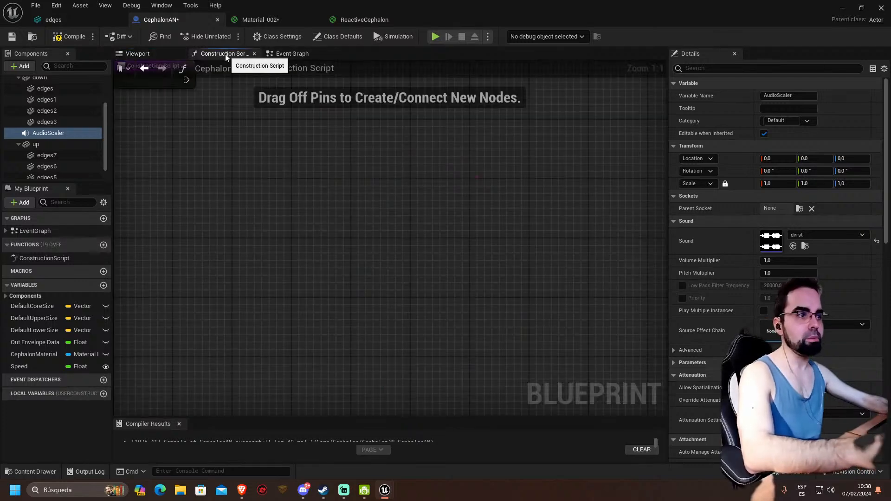
pyautogui.click(282, 54)
# - Review the BeginPlay chain from Set Material through Delay to the final Play node
pyautogui.moveTo(509, 173); pyautogui.dragTo(185, 217, button='right')
pyautogui.moveTo(482, 202); pyautogui.dragTo(233, 231, button='right')
pyautogui.moveTo(440, 209); pyautogui.dragTo(550, 224, button='right')
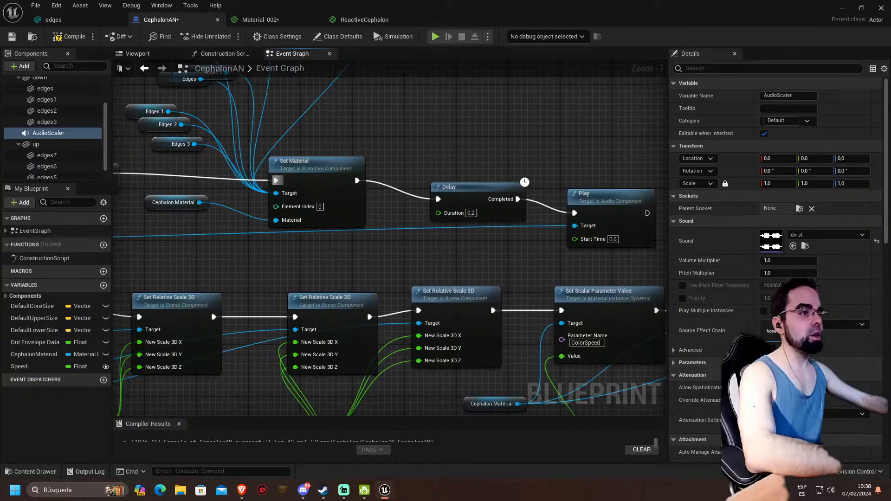
pyautogui.moveTo(273, 185); pyautogui.dragTo(523, 188, button='right')
pyautogui.moveTo(253, 144); pyautogui.dragTo(284, 136, button='right')
pyautogui.moveTo(469, 161); pyautogui.dragTo(148, 144, button='right')
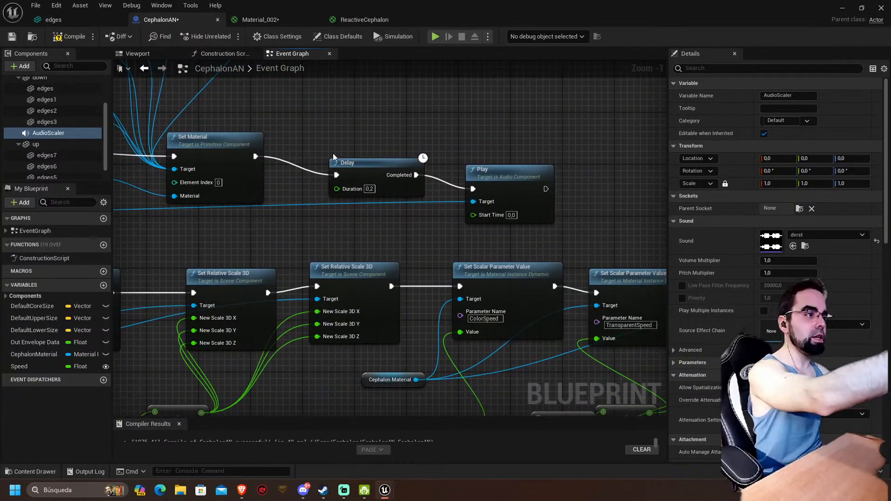
pyautogui.click(518, 171)
# - Go back to the OnAudioPlayback custom event and examine its binding to Bind Event to On Audio Playback Percent
pyautogui.moveTo(199, 125); pyautogui.dragTo(483, 122, button='right')
pyautogui.moveTo(281, 119); pyautogui.dragTo(534, 97, button='right')
pyautogui.moveTo(273, 139); pyautogui.dragTo(541, 110, button='right')
pyautogui.moveTo(269, 163); pyautogui.dragTo(543, 108, button='right')
pyautogui.moveTo(348, 144); pyautogui.dragTo(307, 109, button='right')
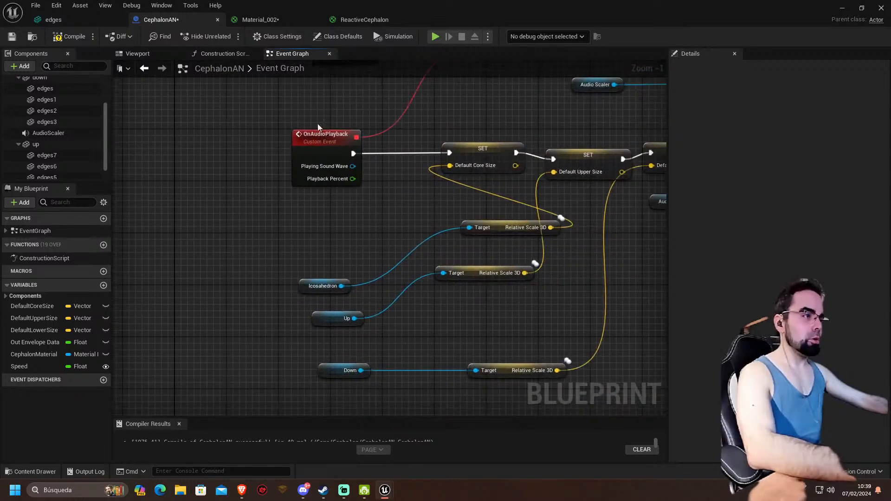
pyautogui.scroll(-1, 337, 144)
pyautogui.moveTo(461, 135); pyautogui.dragTo(333, 185, button='right')
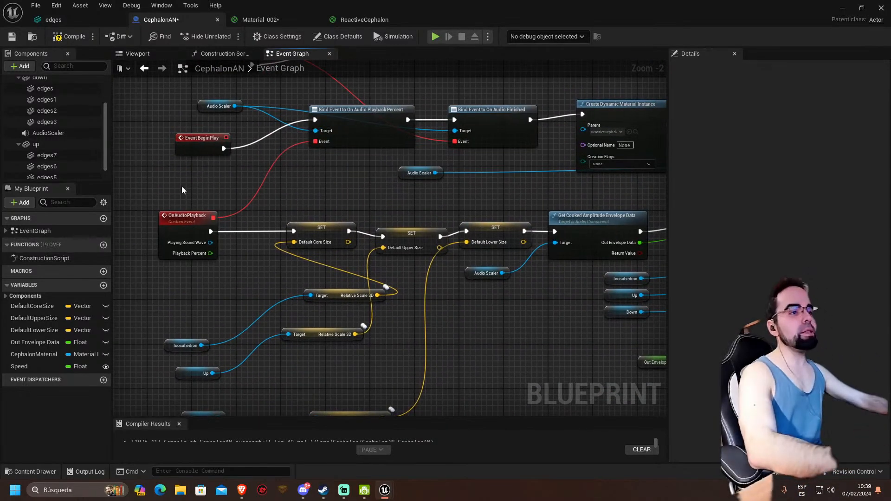
pyautogui.click(182, 216)
pyautogui.moveTo(201, 189); pyautogui.dragTo(215, 155, button='right')
pyautogui.scroll(1, 215, 155)
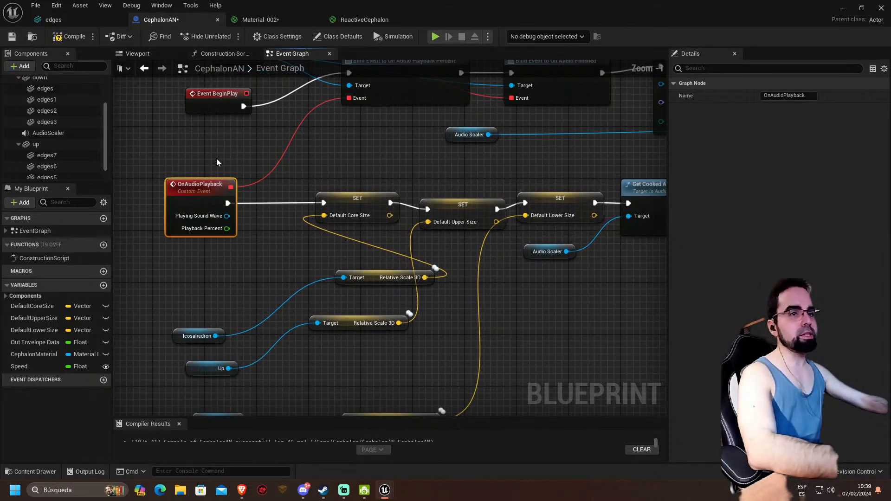
# - Inspect the Default Core Size setter following OnAudioPlayback and the settings of its DefaultCoreSize vector variable
pyautogui.moveTo(321, 198)
pyautogui.mouseDown(button='right')
pyautogui.moveTo(230, 180)
pyautogui.moveTo(319, 188)
pyautogui.mouseUp(button='right')
pyautogui.scroll(1, 319, 188)
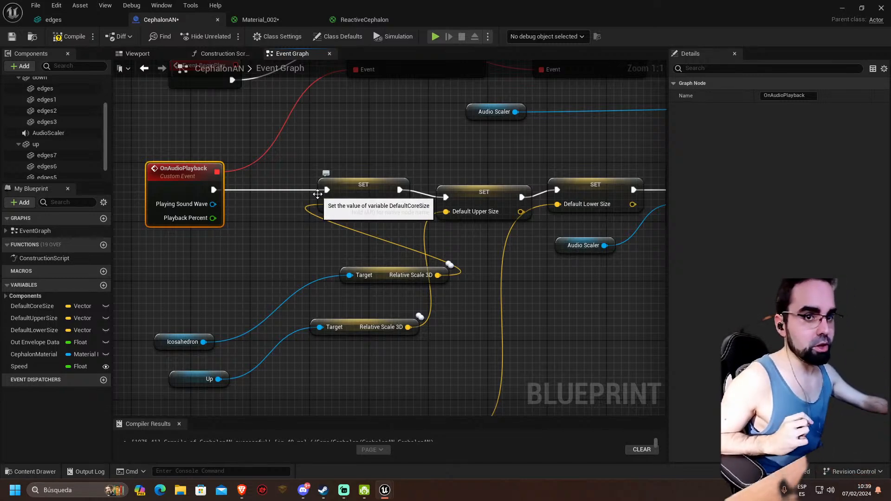
pyautogui.moveTo(317, 195); pyautogui.dragTo(381, 151, button='right')
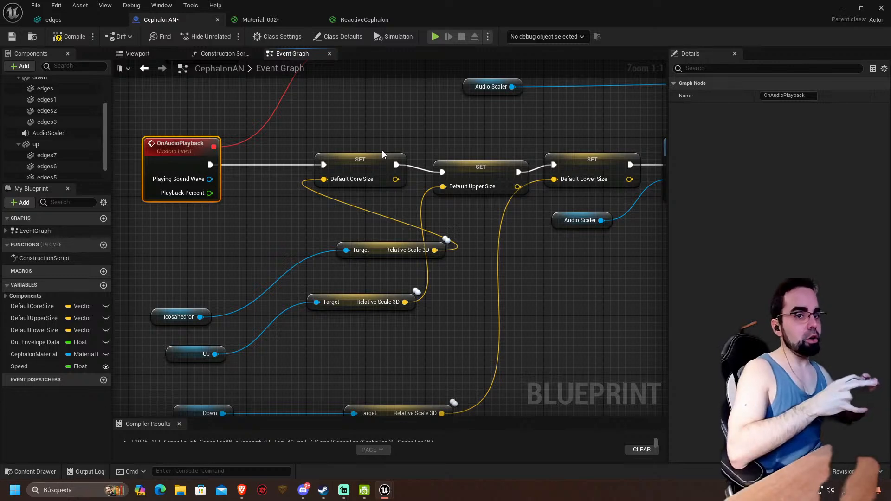
pyautogui.moveTo(383, 153); pyautogui.dragTo(338, 124, button='right')
pyautogui.click(339, 129)
pyautogui.click(32, 306)
pyautogui.click(34, 318)
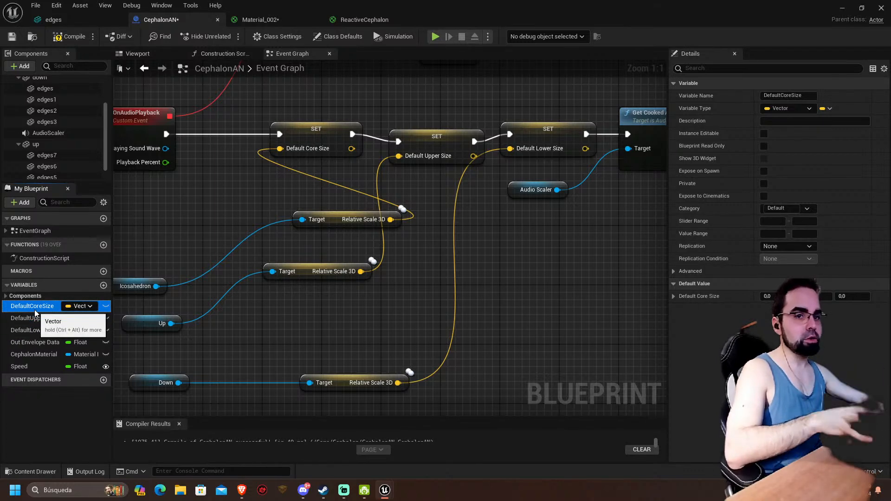
pyautogui.click(34, 308)
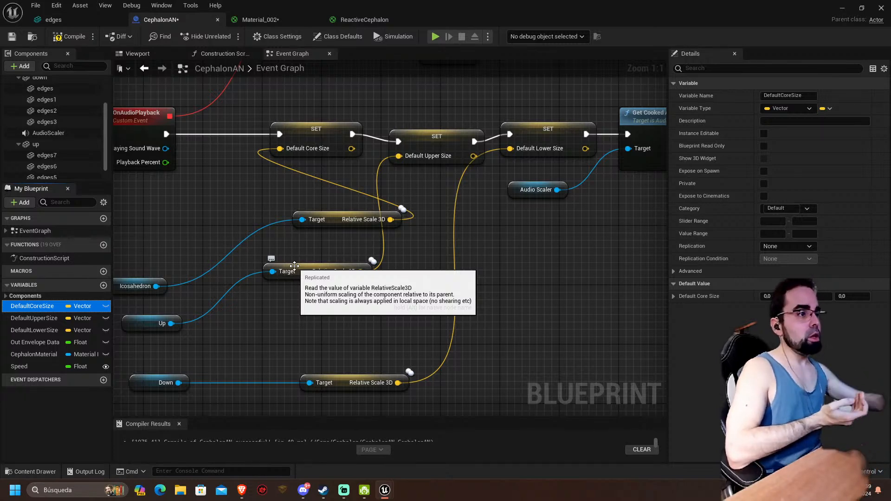
pyautogui.click(318, 139)
# - Move the Icosahedron, Up and Down reference nodes into a tidy column beneath the OnAudioPlayback event
pyautogui.moveTo(276, 234); pyautogui.dragTo(355, 234, button='right')
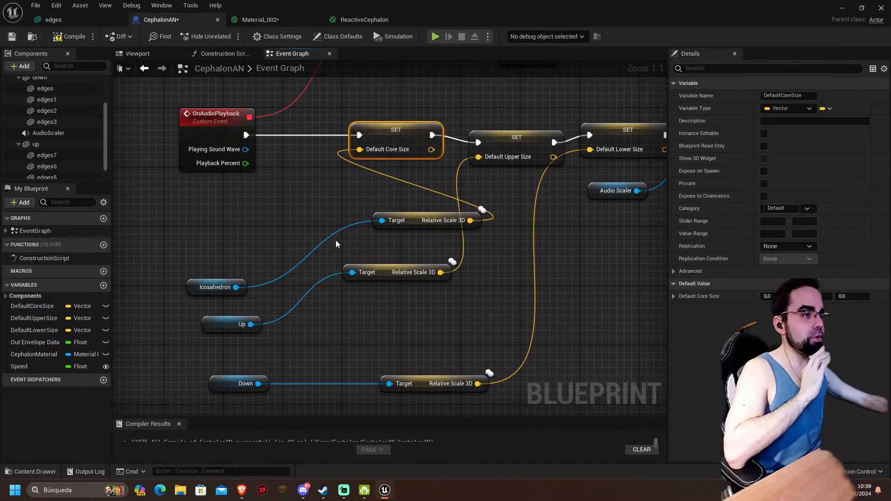
pyautogui.moveTo(197, 290); pyautogui.dragTo(190, 239)
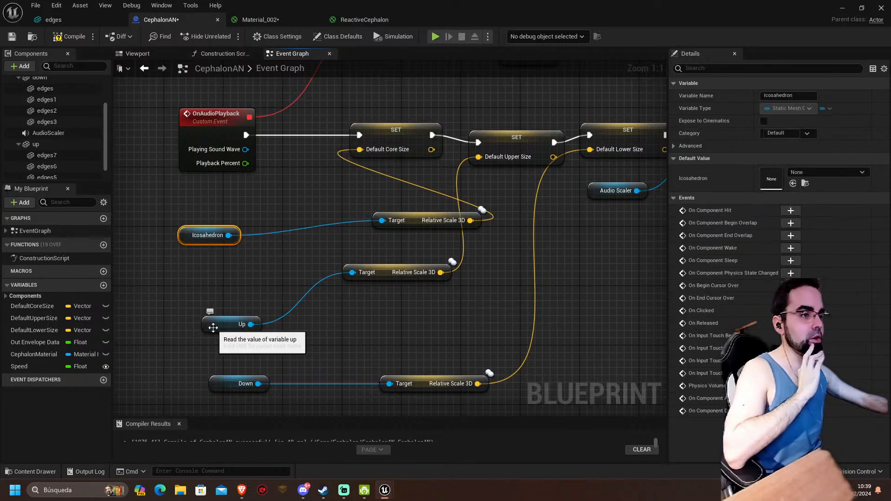
pyautogui.moveTo(213, 327); pyautogui.dragTo(191, 290)
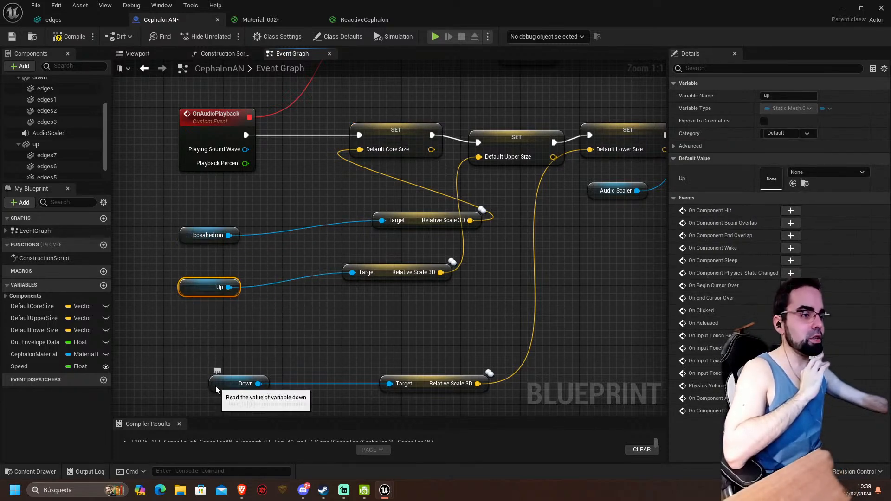
pyautogui.moveTo(217, 382); pyautogui.dragTo(187, 353)
# - Follow the default size setters to the Get Cooked Amplitude Envelope Data node and the Out Envelope Data setter
pyautogui.moveTo(352, 347); pyautogui.dragTo(300, 332, button='right')
pyautogui.moveTo(393, 208); pyautogui.dragTo(327, 254, button='right')
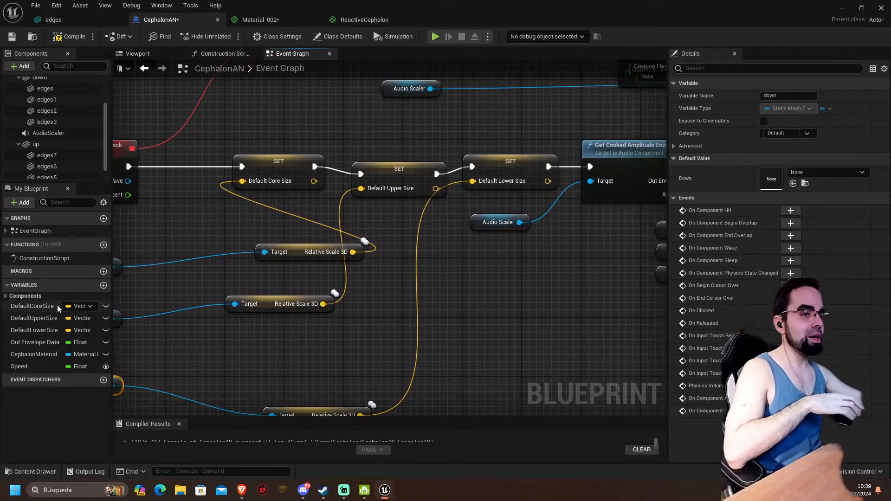
pyautogui.moveTo(306, 319); pyautogui.dragTo(200, 346, button='right')
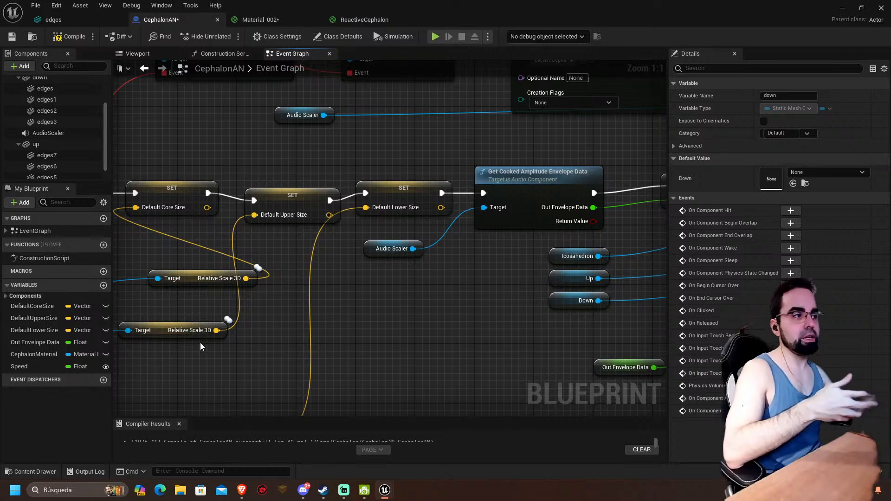
pyautogui.moveTo(422, 148); pyautogui.dragTo(306, 147, button='right')
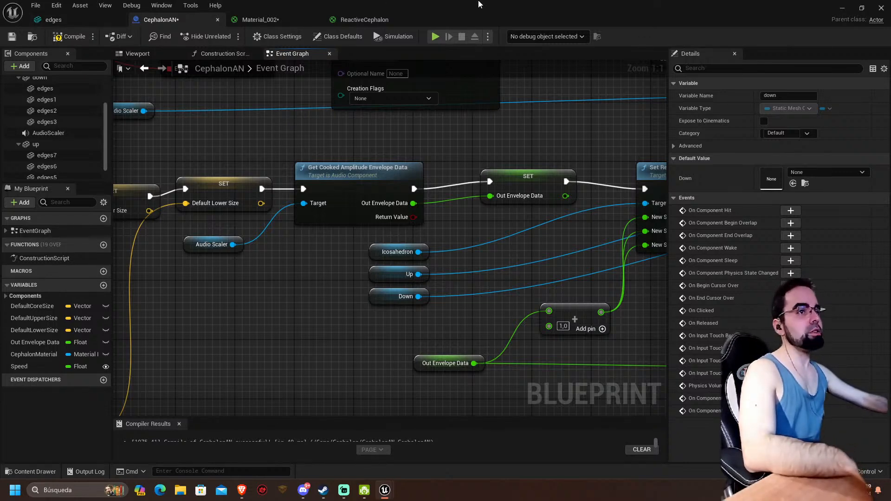
# - Open the dvrst sound wave from the Cephalon content folder to view its envelope analysis settings
pyautogui.click(843, 8)
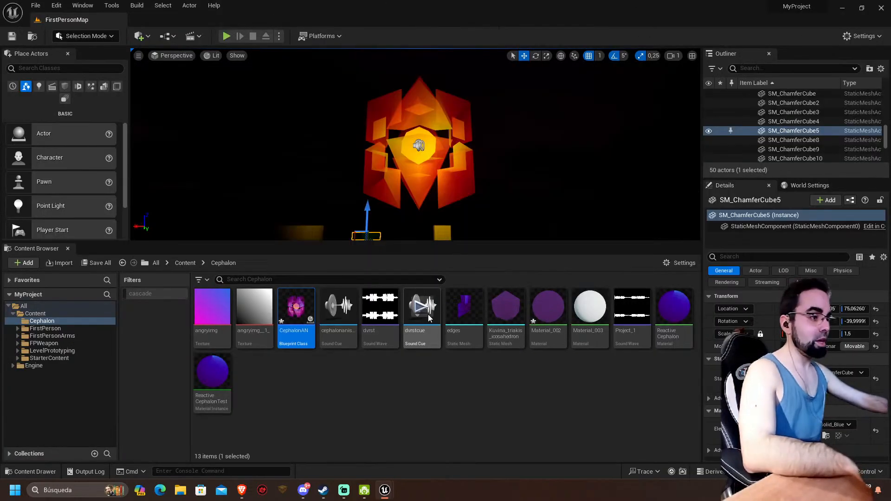
pyautogui.doubleClick(384, 334)
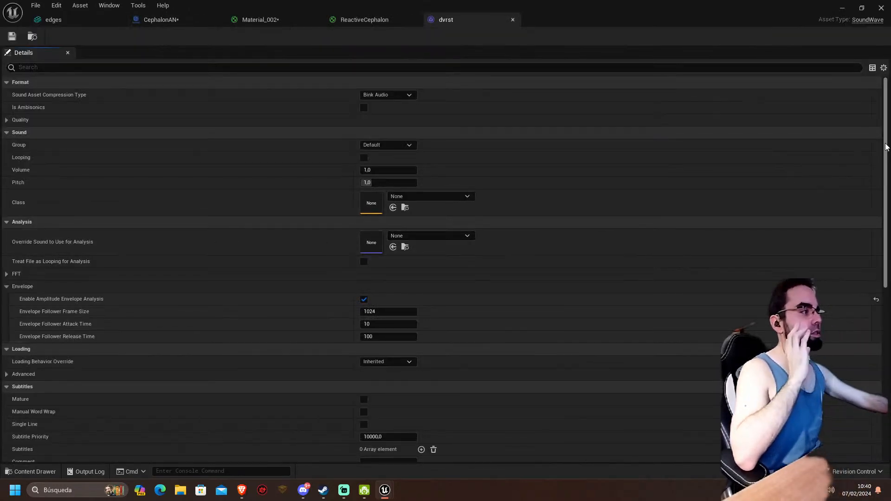
# - Look through the dvrst sound wave's settings and filter them by "ampli" to find the amplitude envelope analysis option
pyautogui.scroll(-5, 872, 239)
pyautogui.scroll(-3, 871, 239)
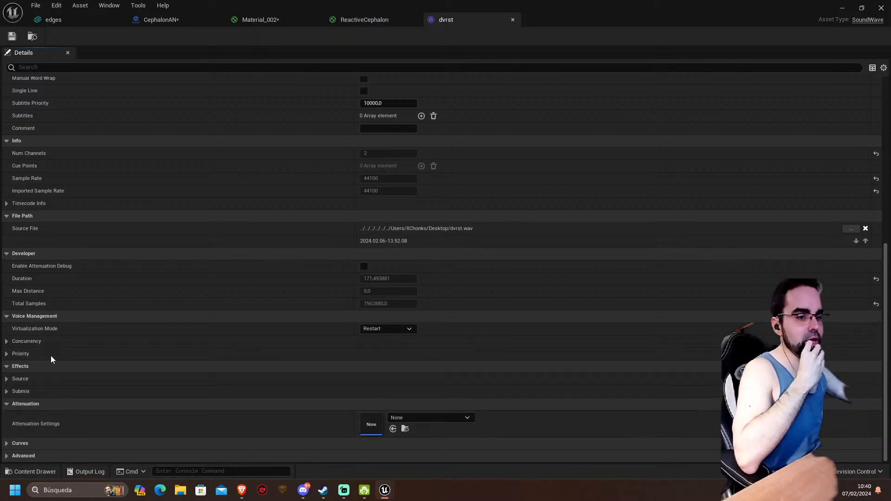
pyautogui.click(8, 355)
pyautogui.click(7, 354)
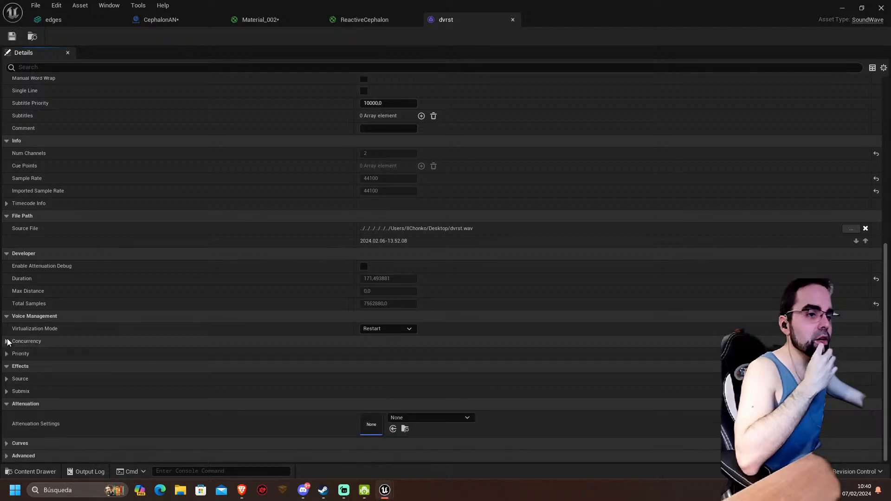
pyautogui.scroll(9, 18, 263)
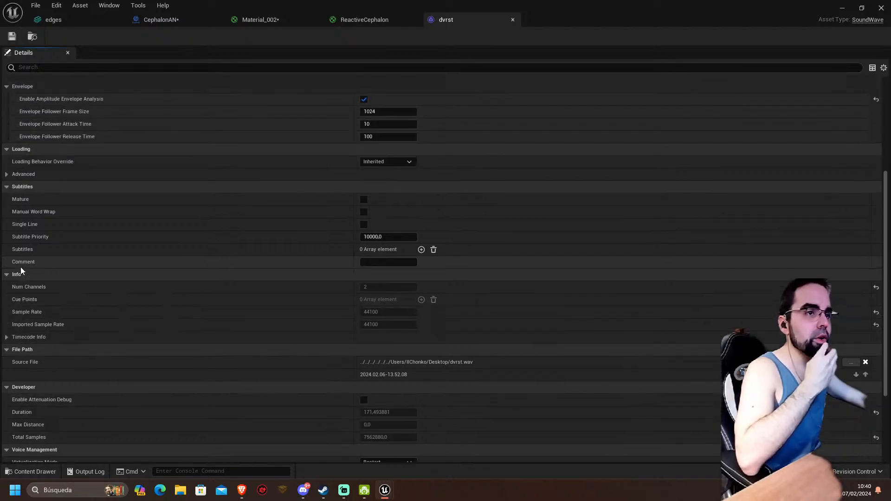
pyautogui.scroll(5, 23, 269)
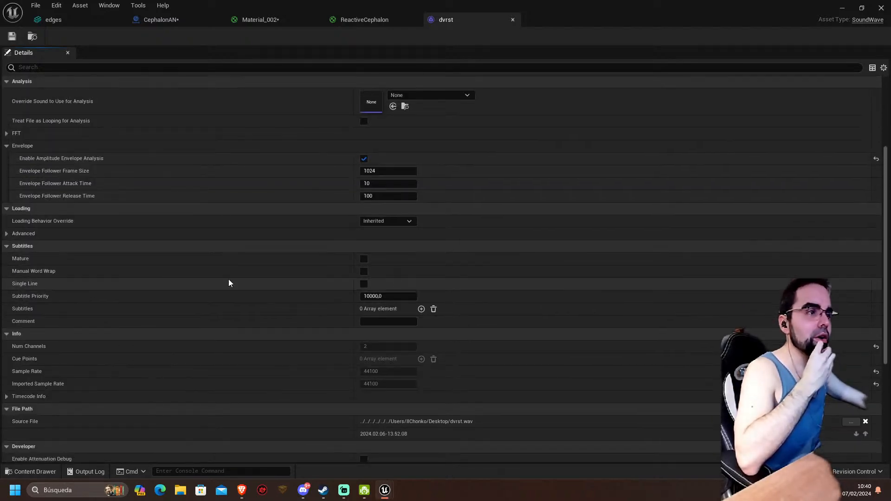
pyautogui.click(214, 68)
pyautogui.write('ampli')
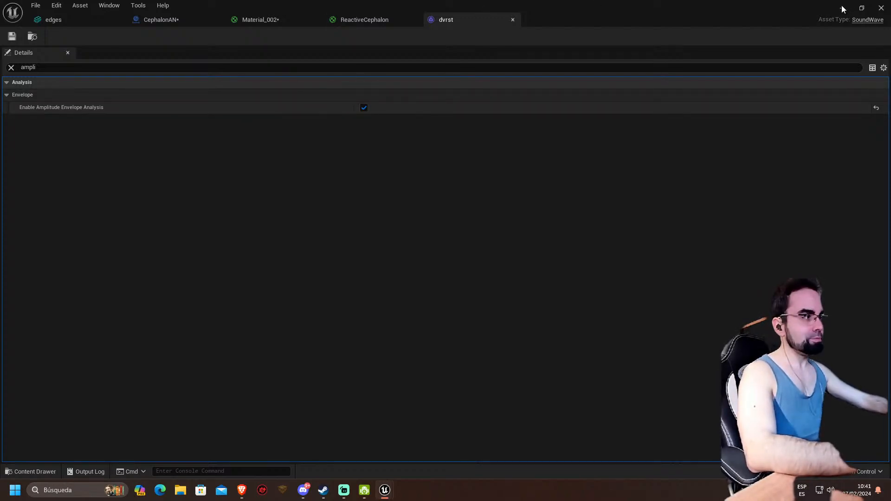
# - Return to the CephalonAN event graph and examine the Audio Scaler reference feeding the Get Cooked Amplitude Envelope Data node
pyautogui.click(376, 22)
pyautogui.click(165, 18)
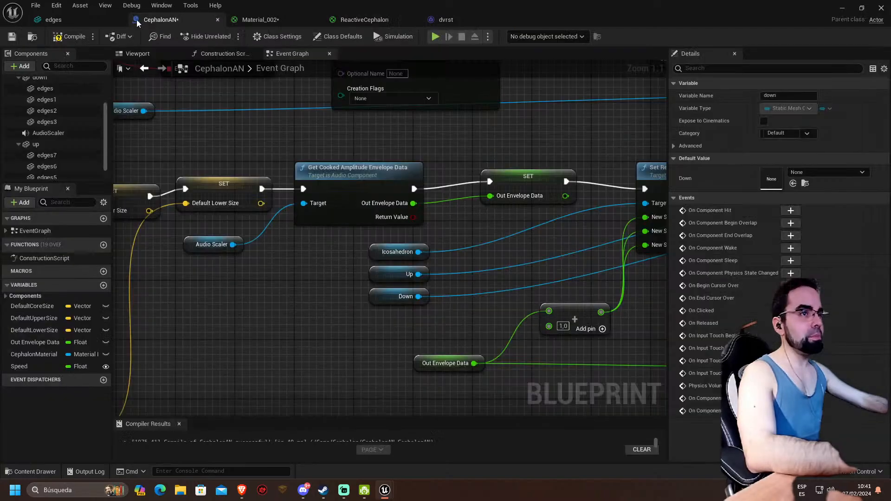
pyautogui.moveTo(351, 121); pyautogui.dragTo(327, 133, button='right')
pyautogui.moveTo(211, 113); pyautogui.dragTo(292, 117, button='right')
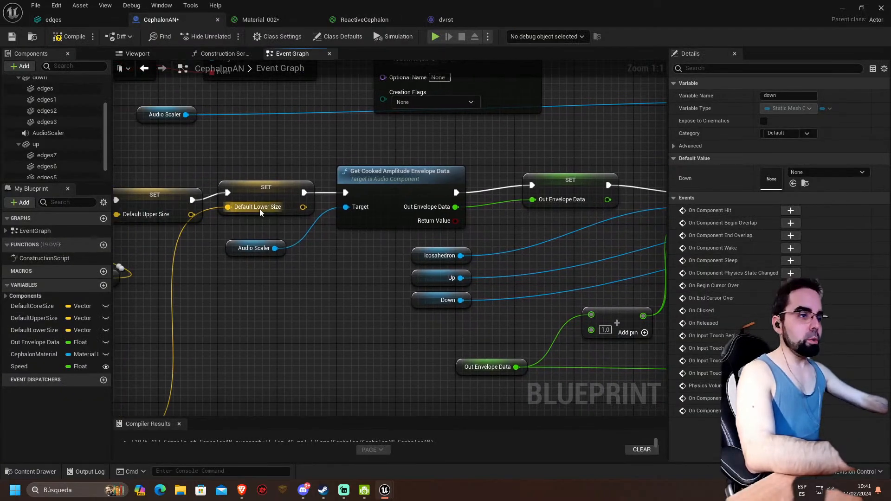
pyautogui.click(251, 248)
pyautogui.moveTo(371, 262); pyautogui.dragTo(303, 291, button='right')
pyautogui.click(299, 206)
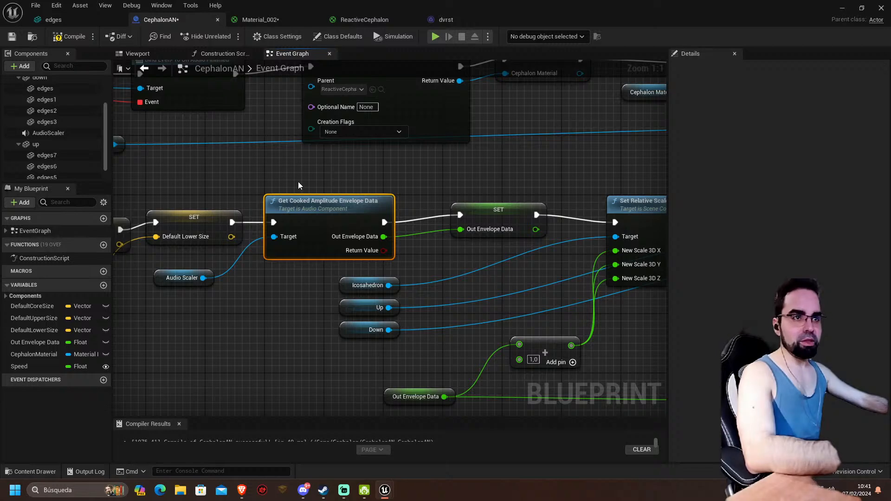
pyautogui.moveTo(300, 183); pyautogui.dragTo(324, 207, button='right')
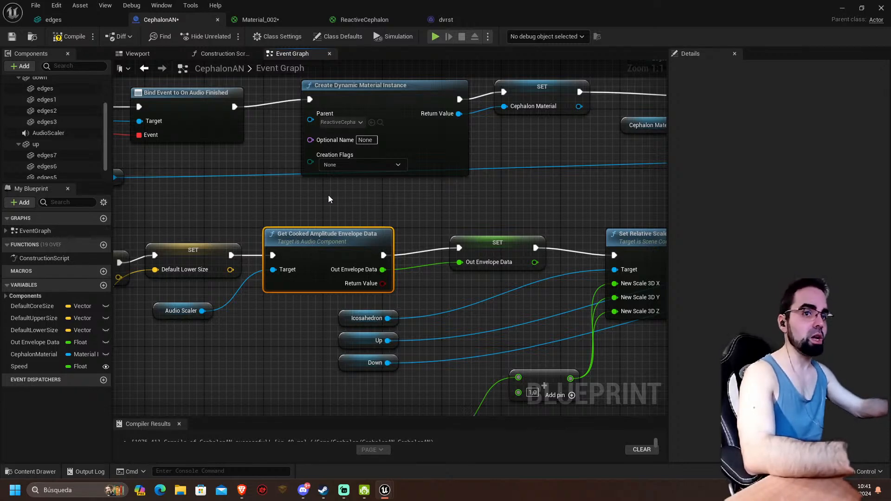
pyautogui.moveTo(350, 181); pyautogui.dragTo(270, 155, button='right')
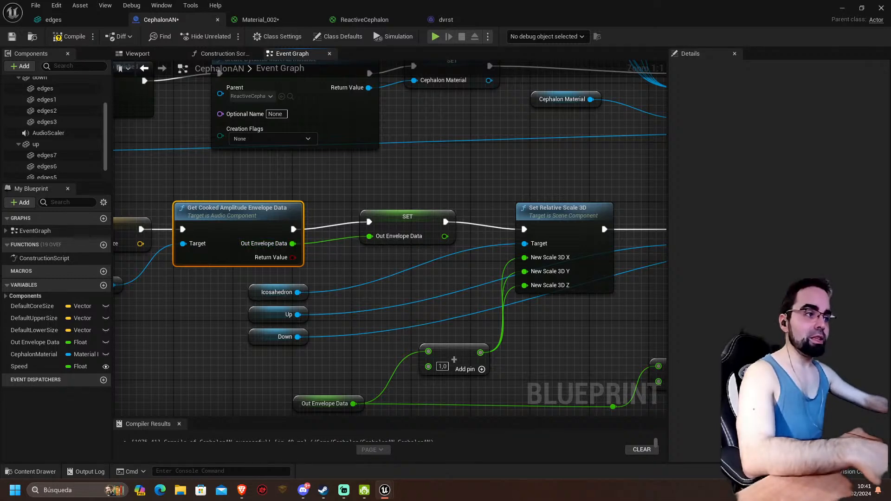
# - Inspect the settings of the Out Envelope Data variable that the envelope setter fills
pyautogui.moveTo(333, 224); pyautogui.dragTo(244, 215, button='right')
pyautogui.click(6, 367)
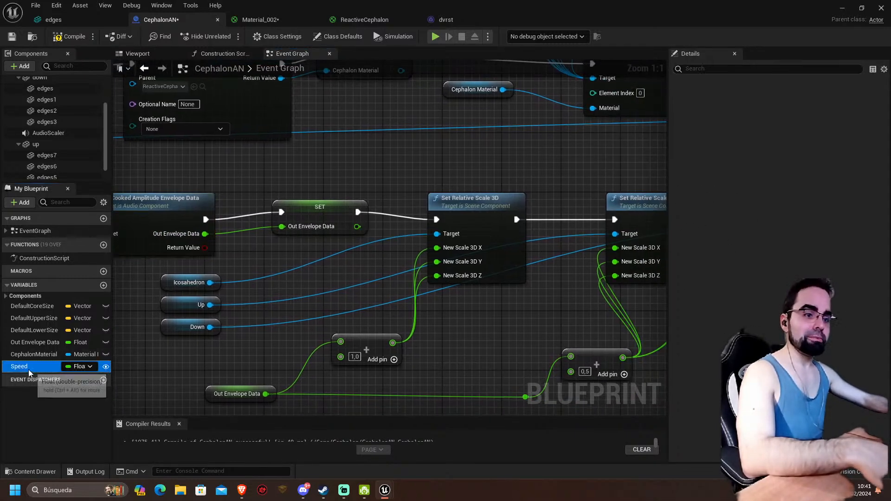
pyautogui.click(46, 342)
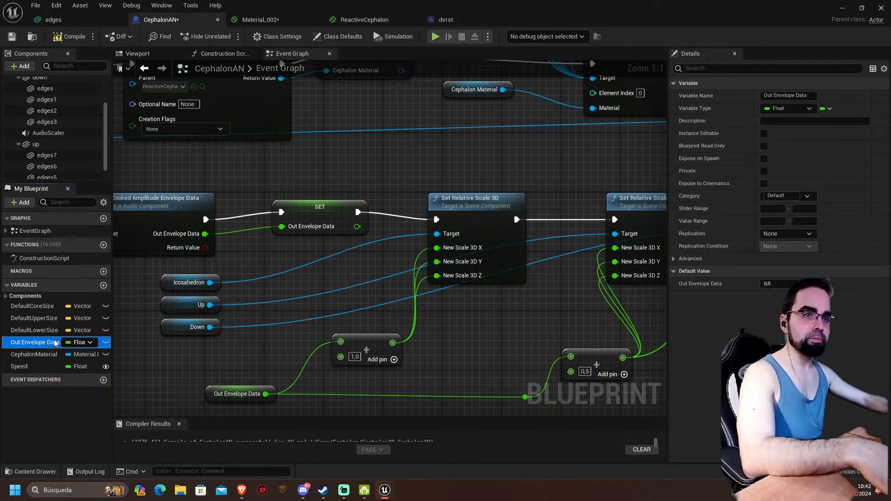
# - Inspect the Icosahedron, Up and Down reference nodes that serve as targets of the Set Relative Scale 3D nodes
pyautogui.moveTo(300, 243); pyautogui.dragTo(278, 281, button='right')
pyautogui.click(168, 249)
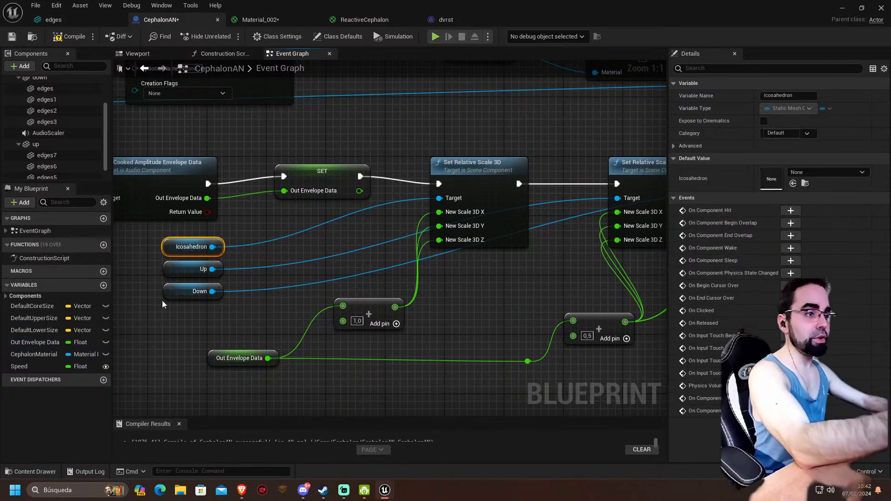
pyautogui.scroll(3, 54, 162)
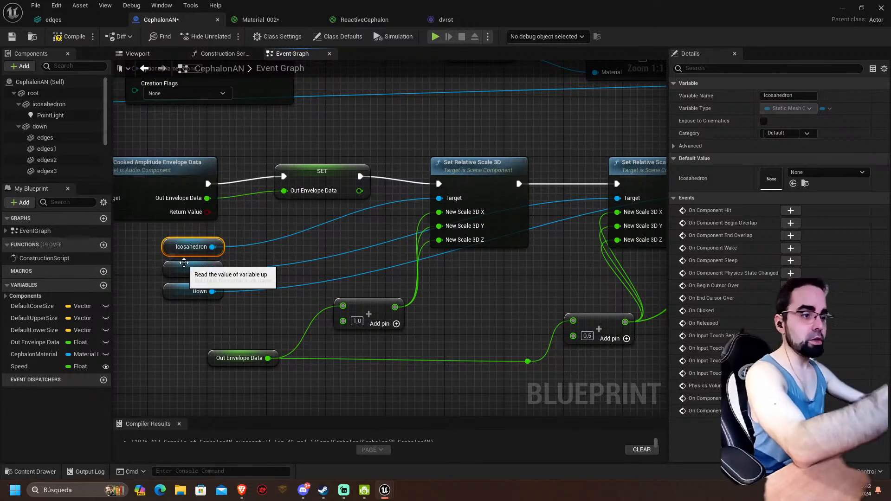
pyautogui.click(179, 269)
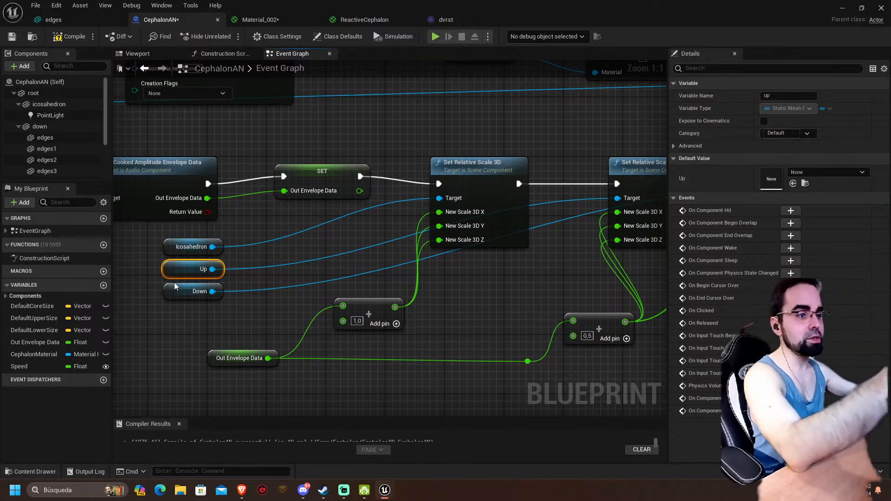
pyautogui.click(179, 289)
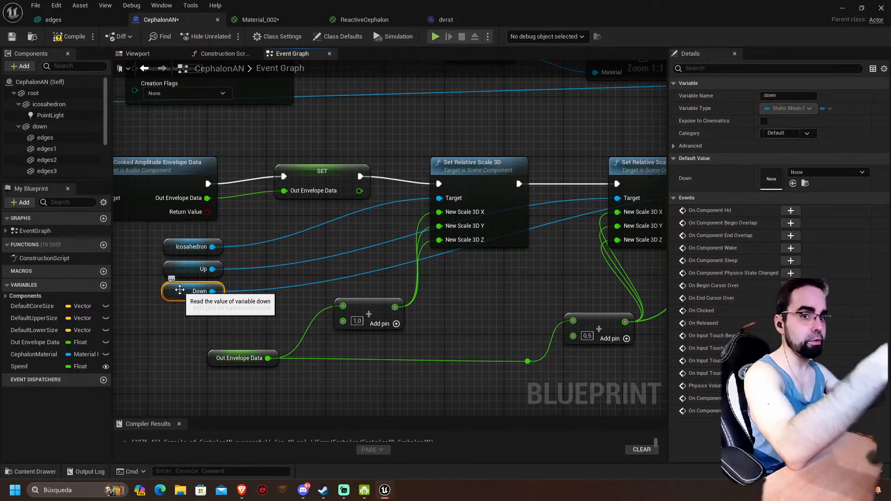
pyautogui.click(168, 246)
pyautogui.click(183, 291)
# - Examine the up and down components and their child edges meshes in the component hierarchy
pyautogui.scroll(-3, 90, 149)
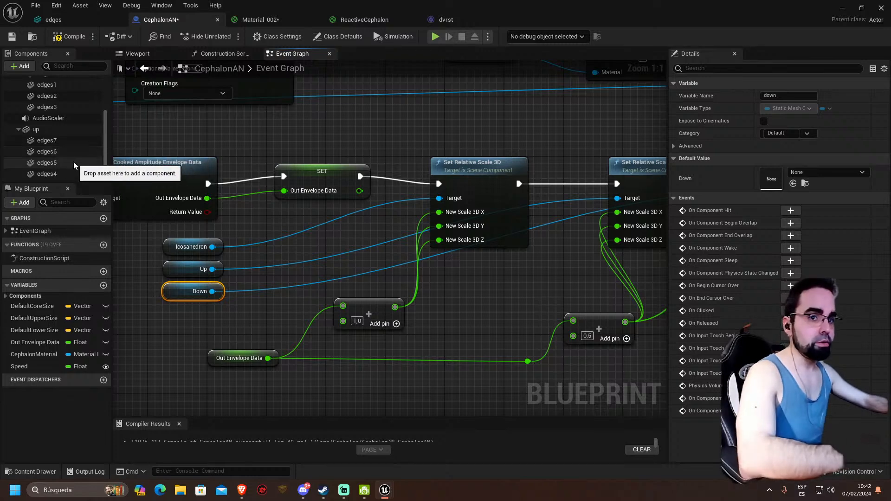
pyautogui.click(32, 130)
pyautogui.scroll(2, 27, 125)
pyautogui.click(18, 107)
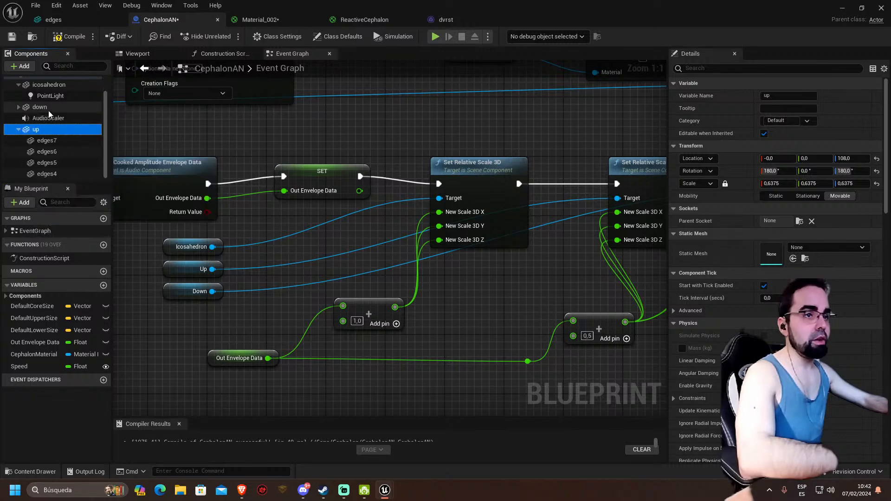
pyautogui.click(19, 107)
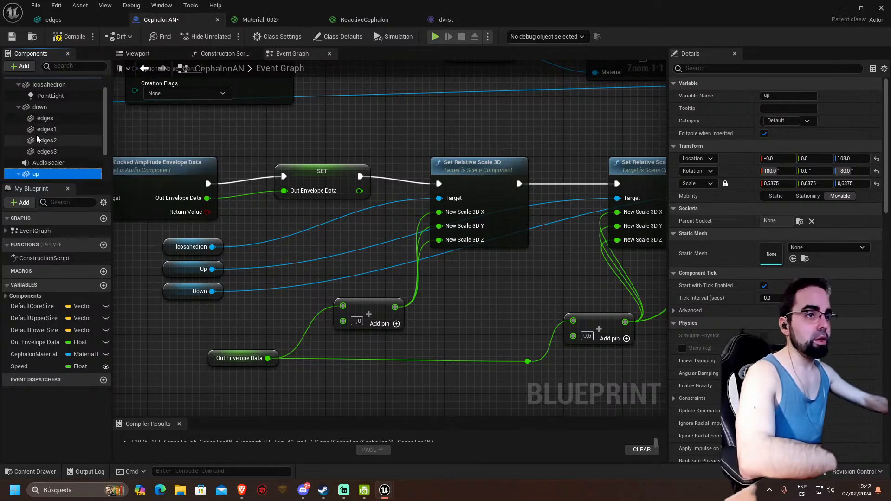
pyautogui.scroll(2, 18, 117)
pyautogui.click(19, 126)
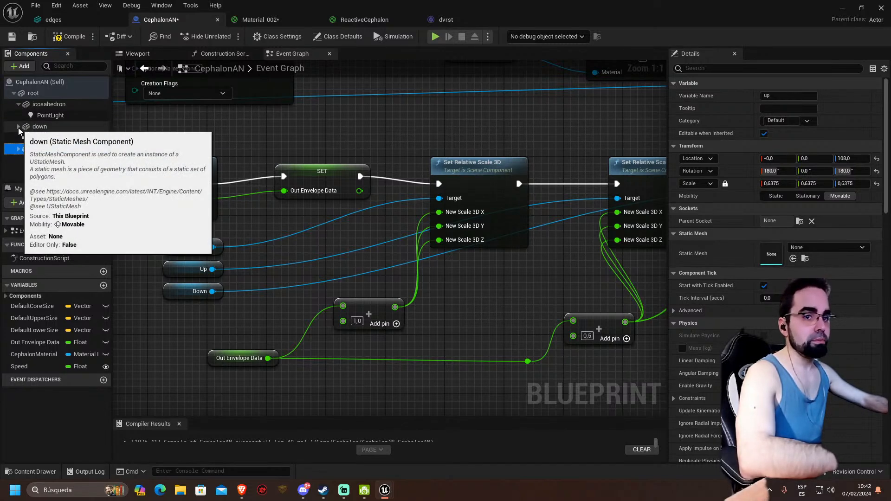
pyautogui.click(18, 126)
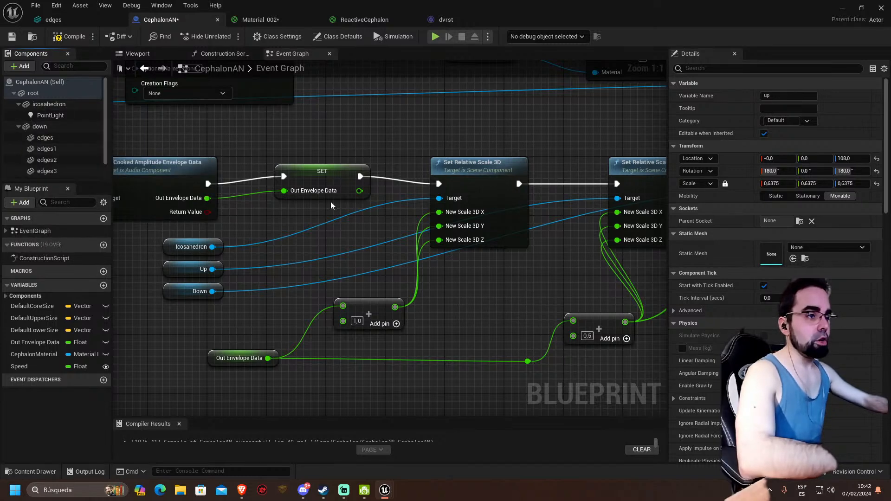
# - Examine the first Set Relative Scale 3D node following the Out Envelope Data setter
pyautogui.scroll(-2, 352, 214)
pyautogui.scroll(2, 234, 197)
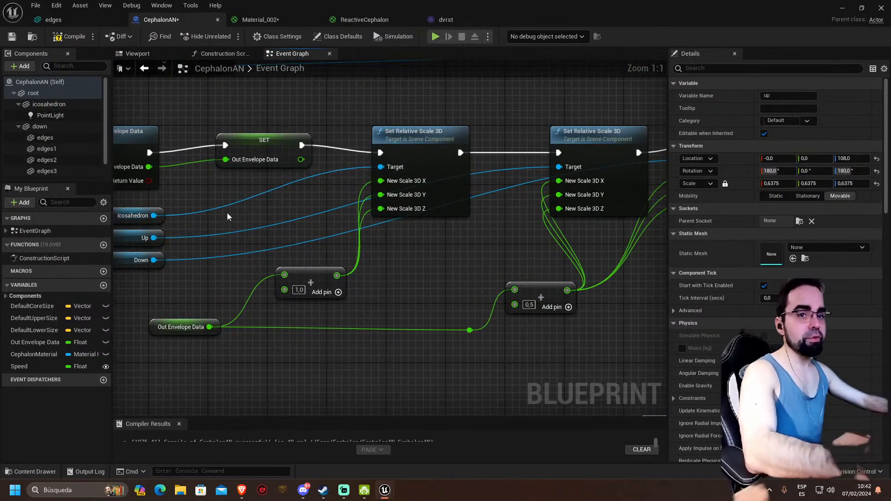
pyautogui.moveTo(242, 211); pyautogui.dragTo(199, 207, button='right')
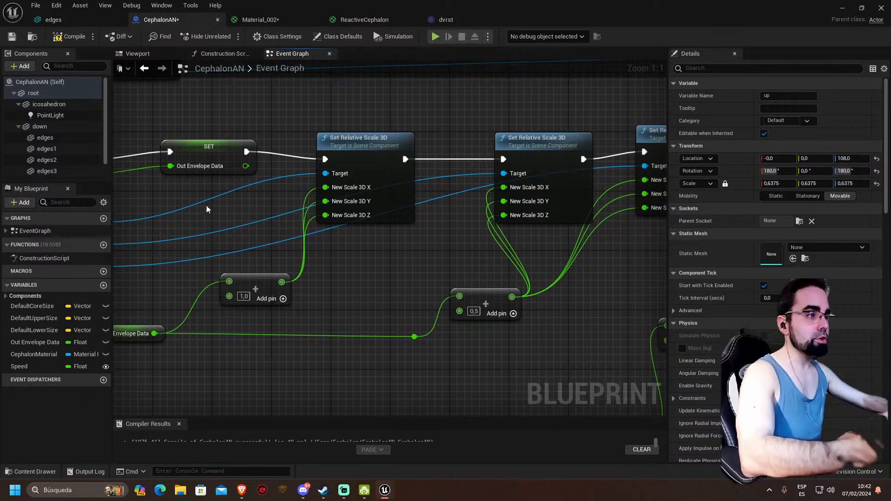
pyautogui.click(342, 153)
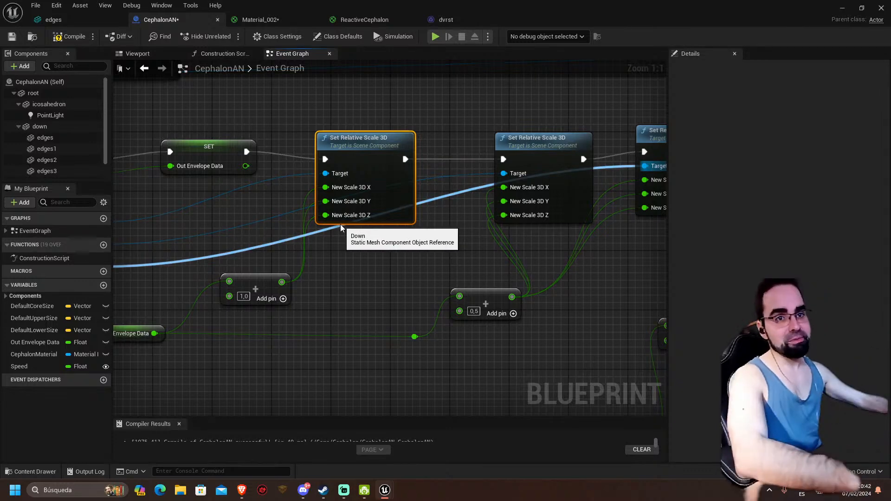
# - Move the Out Envelope Data getter farther left of the 1,0 Addition node and nudge that Addition node slightly upward
pyautogui.moveTo(268, 181); pyautogui.dragTo(350, 181, button='right')
pyautogui.click(186, 331)
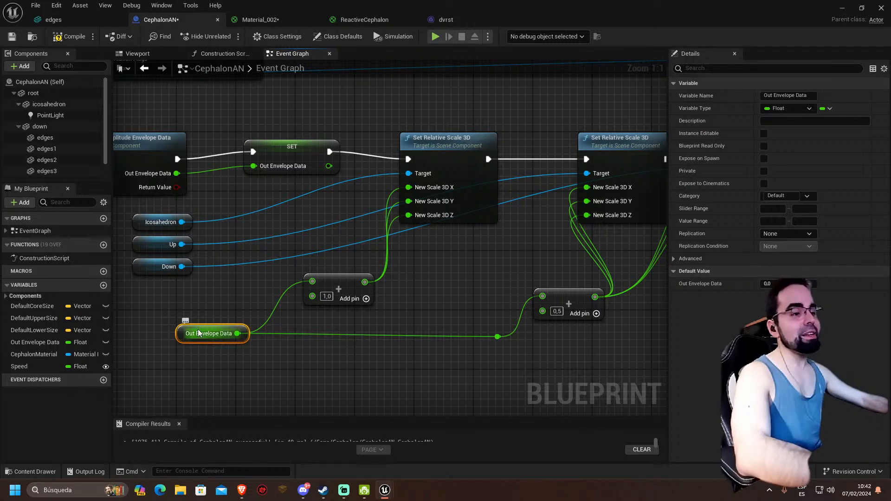
pyautogui.moveTo(179, 332); pyautogui.dragTo(142, 332)
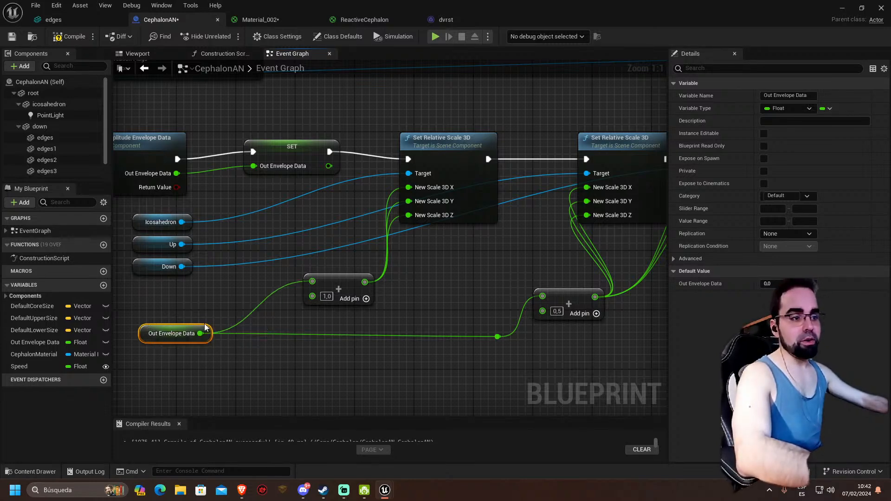
pyautogui.moveTo(342, 286); pyautogui.dragTo(346, 279)
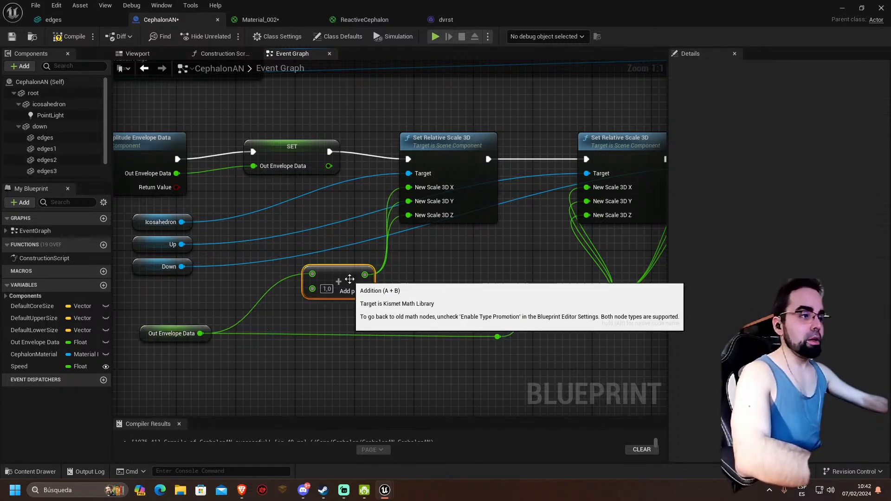
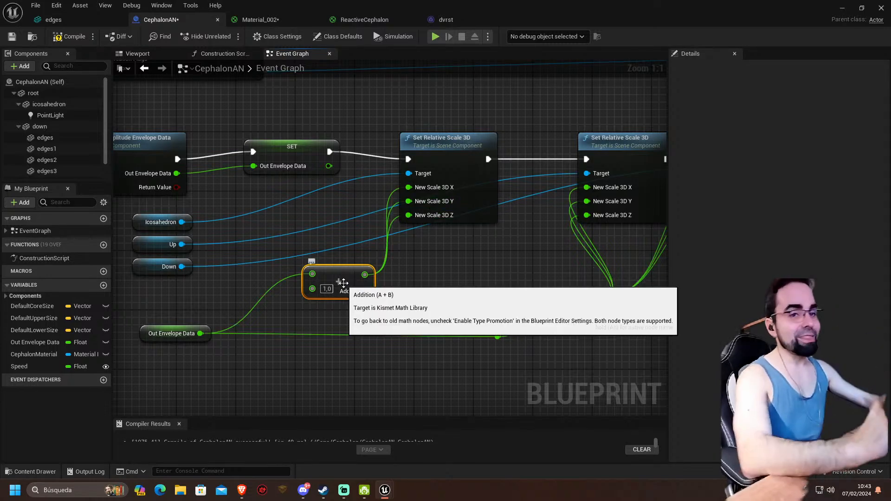
# - Follow Out Envelope Data through the 1,0 and 0,5 Addition nodes to the Set Relative Scale 3D nodes they drive
pyautogui.moveTo(411, 294); pyautogui.dragTo(407, 270, button='right')
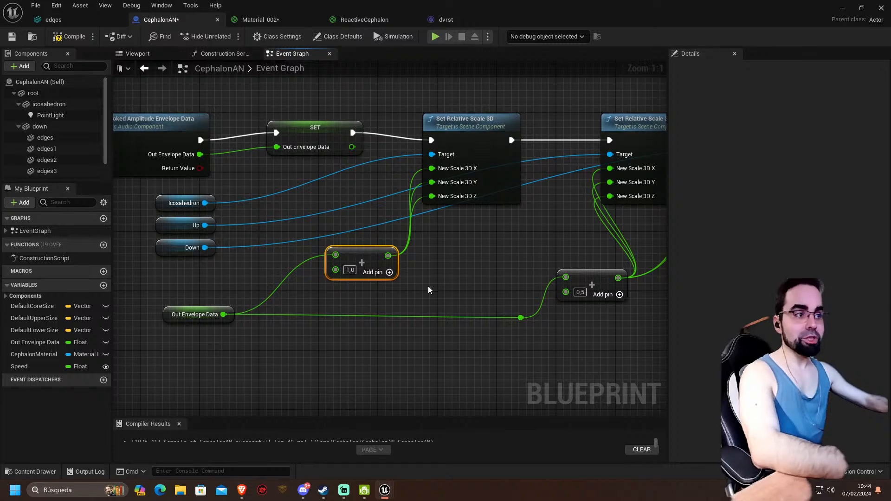
pyautogui.moveTo(437, 281); pyautogui.dragTo(432, 282, button='right')
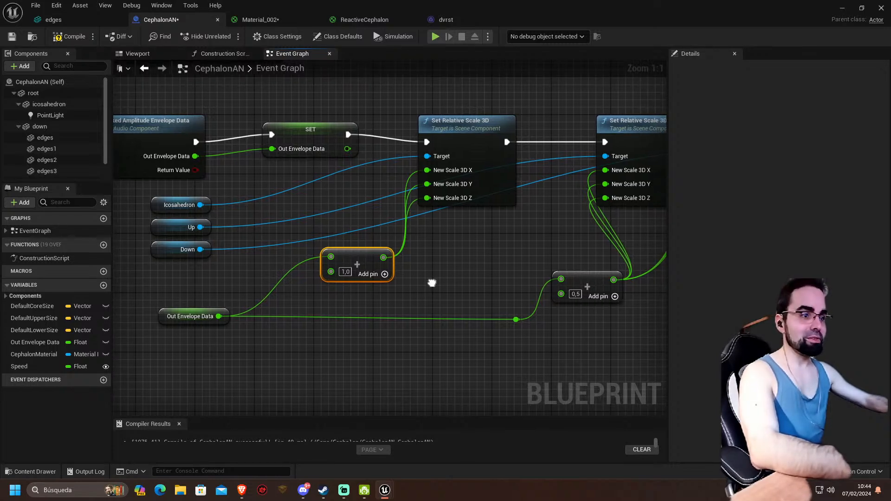
pyautogui.click(163, 209)
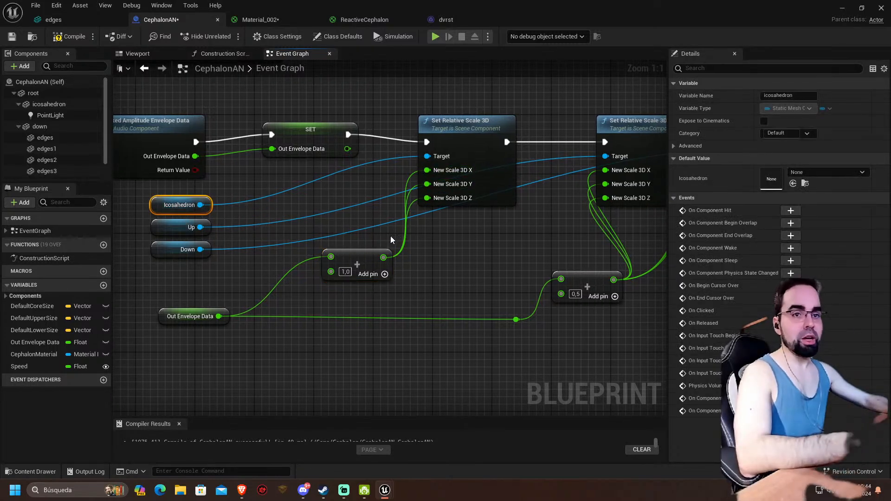
pyautogui.click(365, 255)
pyautogui.moveTo(467, 285); pyautogui.dragTo(450, 247, button='right')
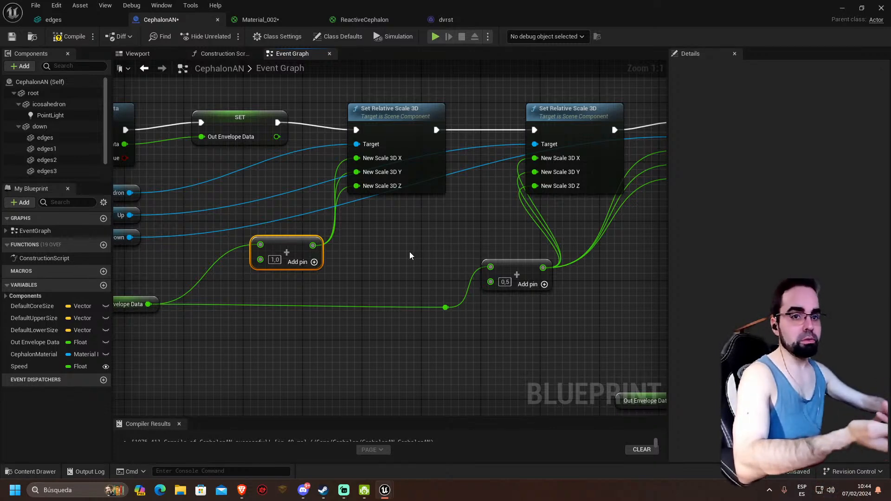
pyautogui.moveTo(402, 255); pyautogui.dragTo(510, 214, button='right')
pyautogui.click(491, 135)
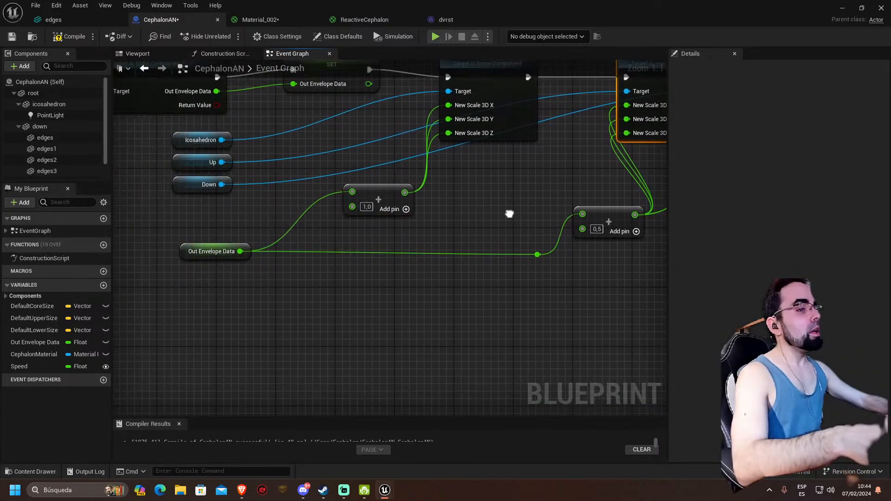
pyautogui.click(184, 252)
pyautogui.moveTo(355, 243); pyautogui.dragTo(259, 260, button='right')
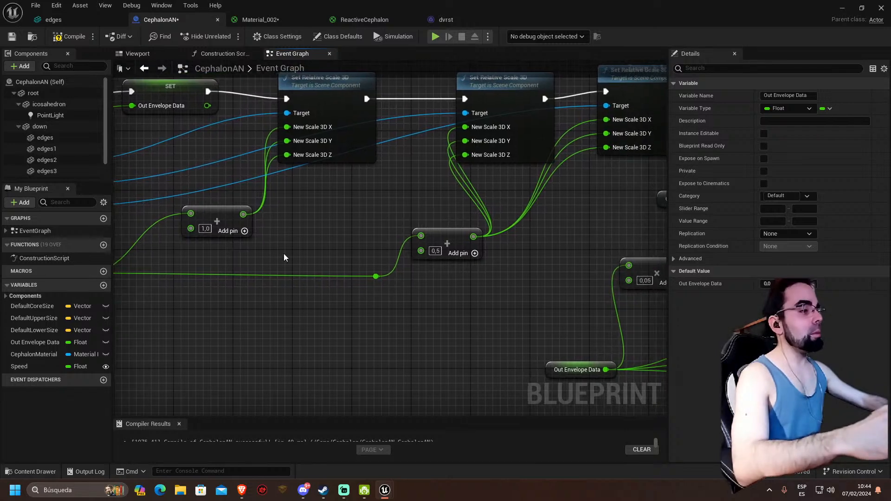
pyautogui.moveTo(424, 233); pyautogui.dragTo(401, 270, button='right')
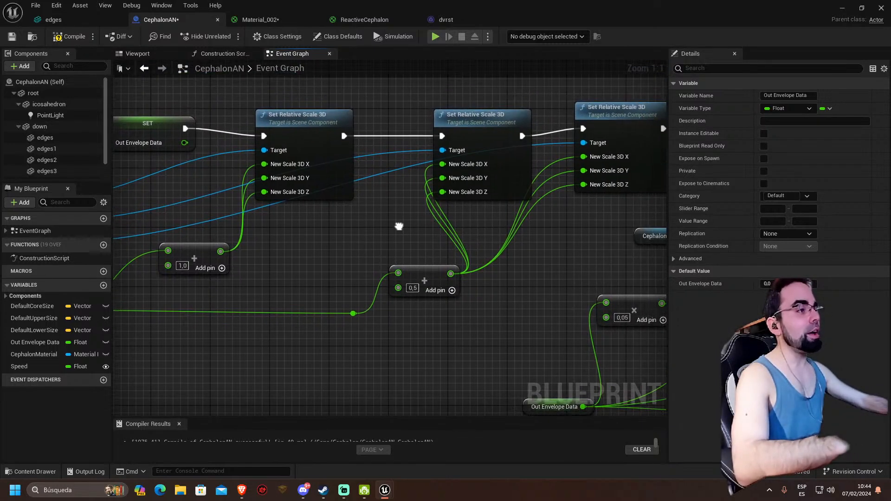
# - Examine the second and third Set Relative Scale 3D nodes and the component and 0,5 Addition inputs that feed them
pyautogui.click(481, 123)
pyautogui.moveTo(193, 215); pyautogui.dragTo(441, 186, button='right')
pyautogui.moveTo(499, 215); pyautogui.dragTo(157, 255, button='right')
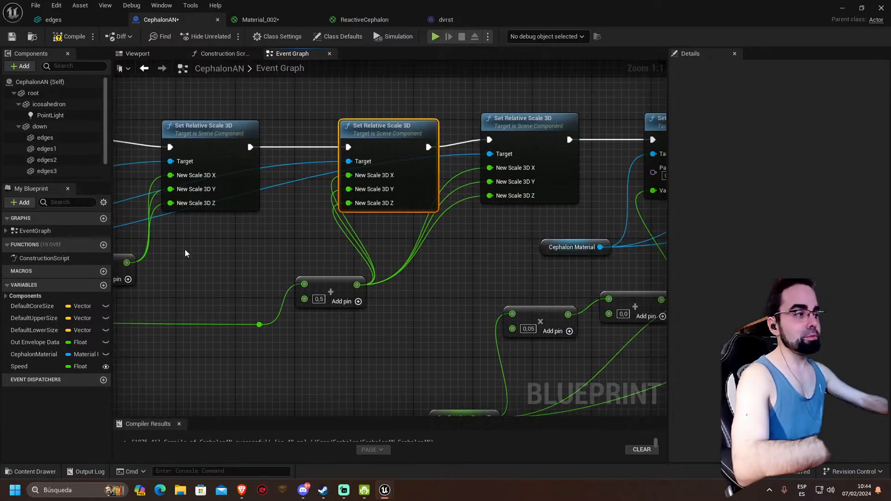
pyautogui.moveTo(351, 233); pyautogui.dragTo(459, 228, button='right')
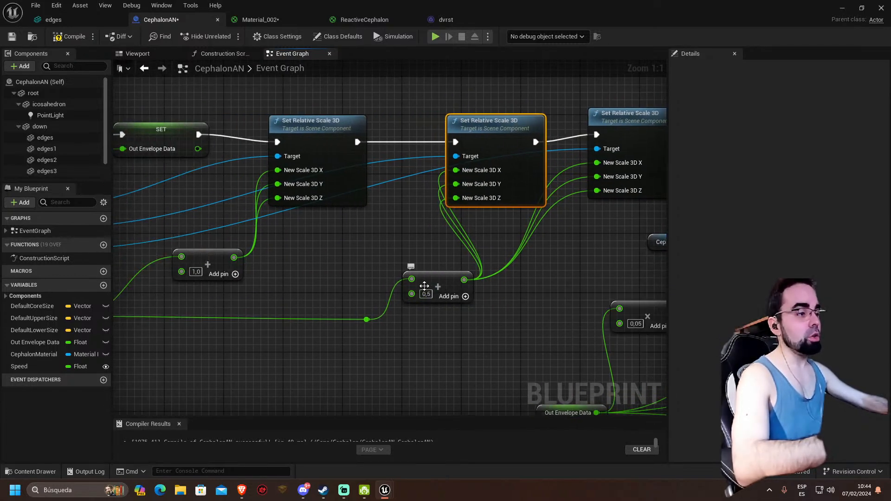
pyautogui.moveTo(632, 146); pyautogui.dragTo(517, 191, button='right')
pyautogui.moveTo(166, 230); pyautogui.dragTo(575, 140, button='right')
pyautogui.click(305, 206)
pyautogui.moveTo(503, 195); pyautogui.dragTo(325, 246, button='right')
pyautogui.moveTo(481, 197); pyautogui.dragTo(288, 232, button='right')
pyautogui.moveTo(505, 215); pyautogui.dragTo(306, 220, button='right')
pyautogui.click(385, 171)
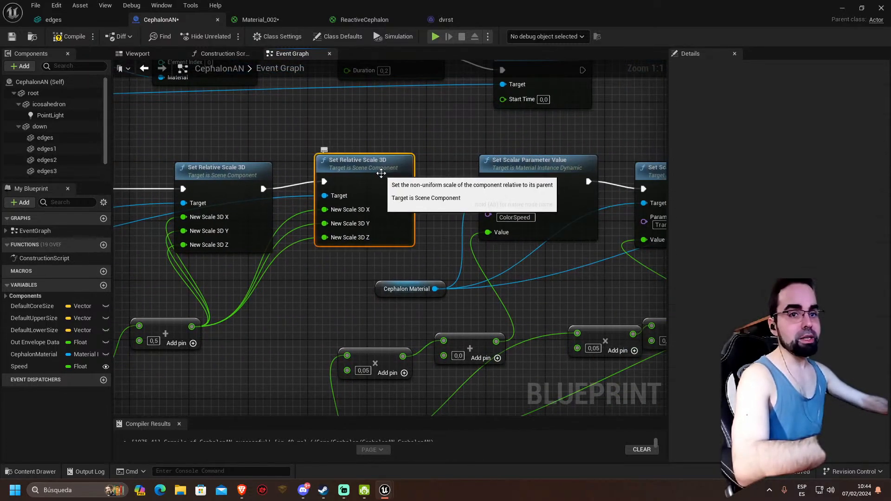
# - View the whole Cephalon model in the blueprint viewport, and return to the event graph
pyautogui.click(138, 53)
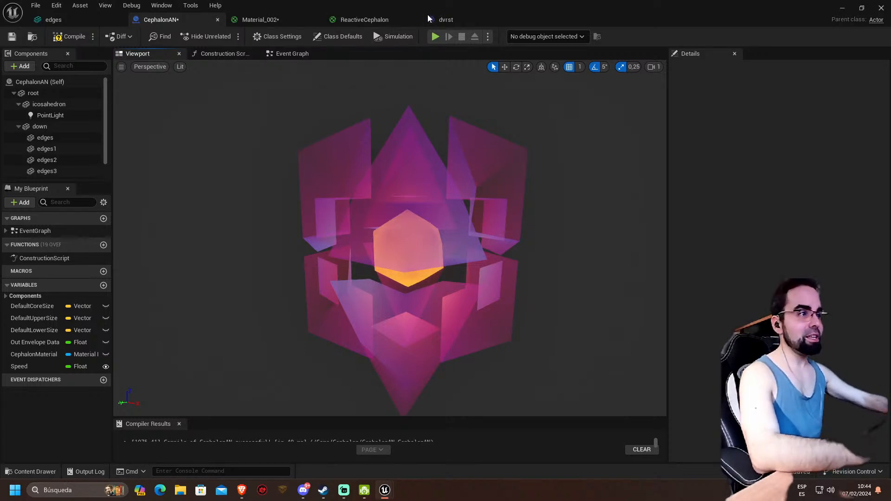
pyautogui.click(215, 54)
pyautogui.click(290, 54)
# - Follow the execution chain from Get Cooked Amplitude Envelope Data to the ColorSpeed, TransparentSpeed and EmmisiveForce Set Scalar Parameter Value nodes
pyautogui.scroll(-3, 333, 184)
pyautogui.moveTo(333, 185); pyautogui.dragTo(458, 193, button='right')
pyautogui.scroll(3, 423, 209)
pyautogui.moveTo(304, 216); pyautogui.dragTo(556, 211, button='right')
pyautogui.moveTo(412, 229); pyautogui.dragTo(496, 222, button='right')
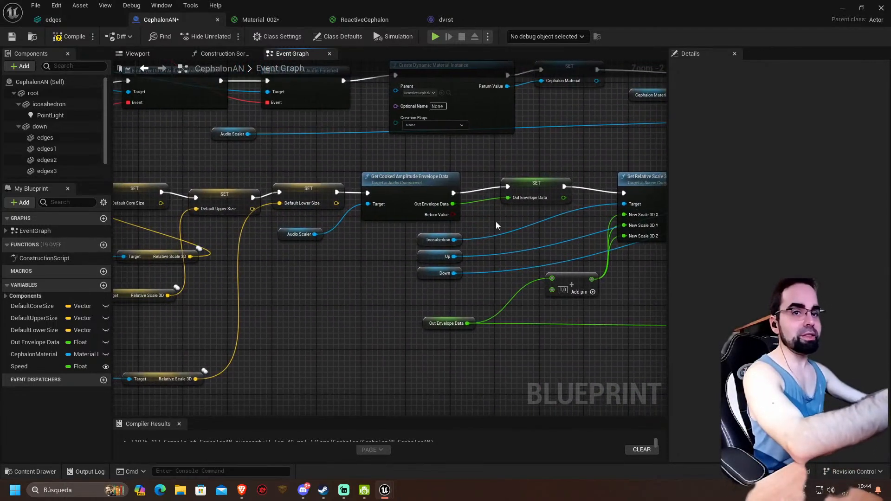
pyautogui.scroll(-1, 363, 268)
pyautogui.moveTo(358, 266); pyautogui.dragTo(277, 268, button='right')
pyautogui.moveTo(469, 260); pyautogui.dragTo(209, 259, button='right')
pyautogui.moveTo(384, 256); pyautogui.dragTo(135, 243, button='right')
pyautogui.moveTo(349, 265); pyautogui.dragTo(283, 254, button='right')
pyautogui.moveTo(420, 264); pyautogui.dragTo(291, 266, button='right')
pyautogui.scroll(3, 311, 273)
pyautogui.moveTo(233, 249); pyautogui.dragTo(358, 285, button='right')
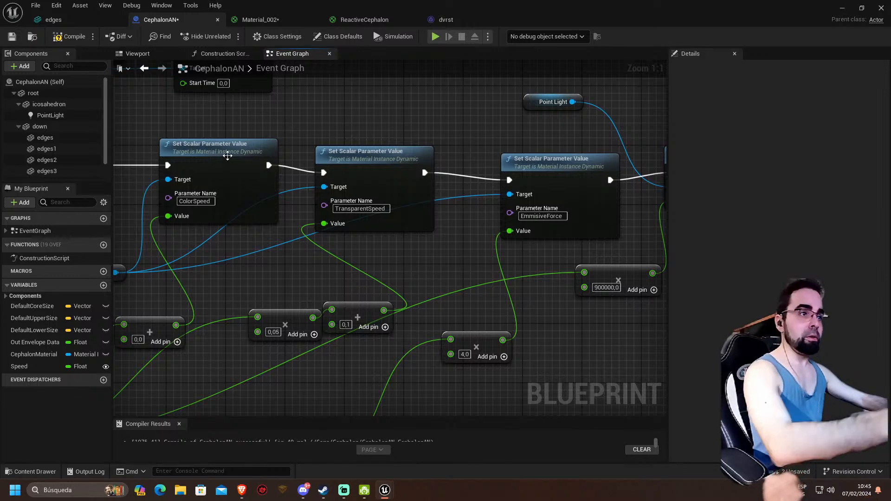
# - Open the ReactiveCephalon material graph and bring its parameter, Panner and Texture Sample nodes into view
pyautogui.click(76, 23)
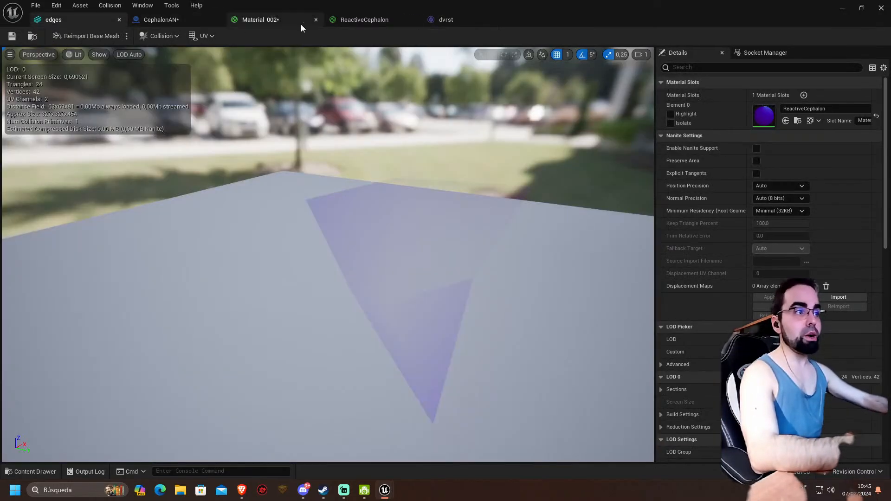
pyautogui.click(278, 20)
pyautogui.click(365, 19)
pyautogui.moveTo(357, 189); pyautogui.dragTo(411, 187, button='right')
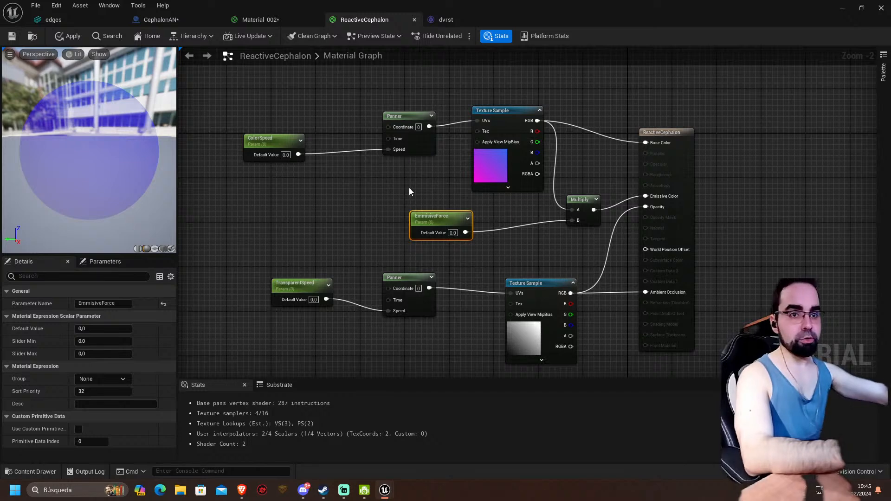
pyautogui.moveTo(410, 191); pyautogui.dragTo(435, 168, button='right')
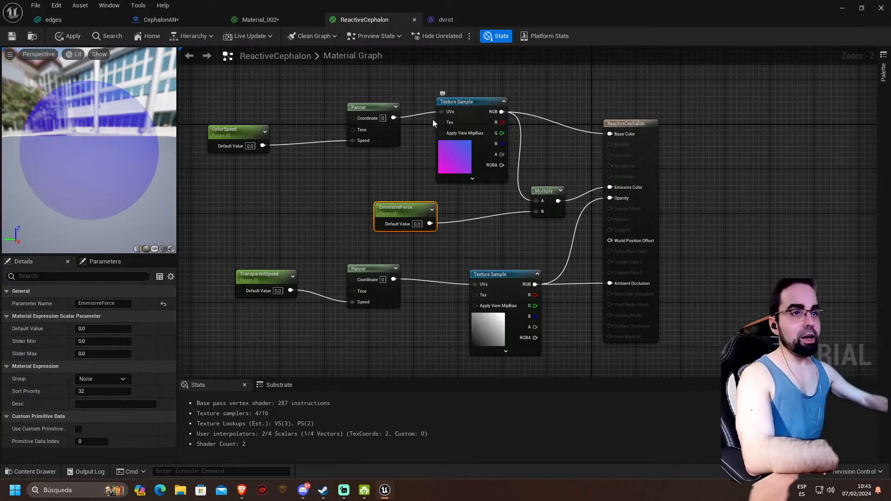
# - Inspect the ColorSpeed, TransparentSpeed and EmmisiveForce scalar parameters in the material graph
pyautogui.click(232, 130)
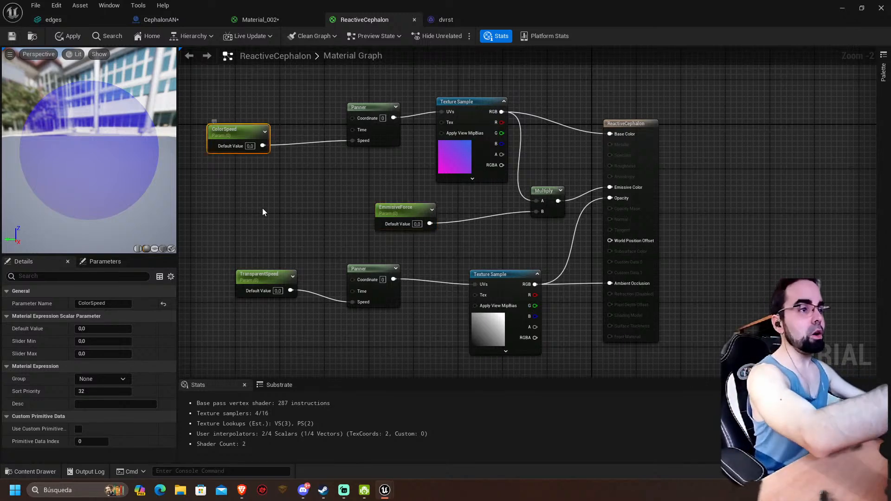
pyautogui.click(260, 274)
pyautogui.click(394, 210)
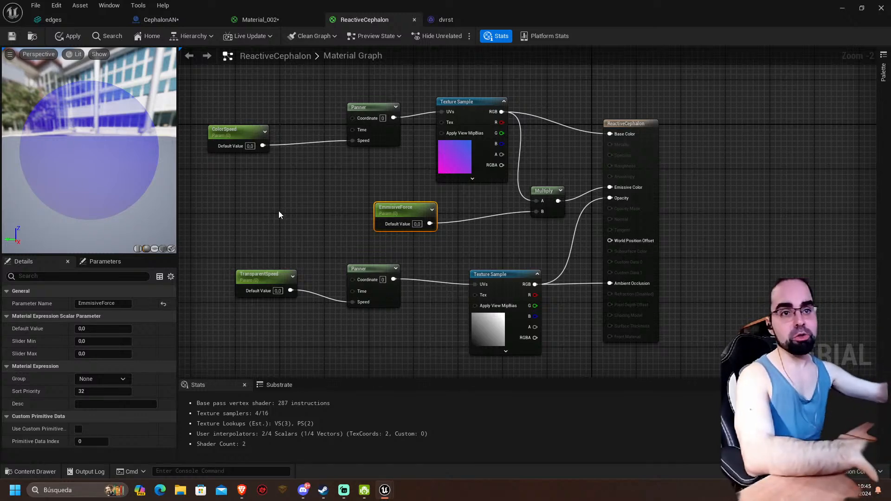
pyautogui.click(223, 134)
pyautogui.click(289, 223)
pyautogui.click(229, 141)
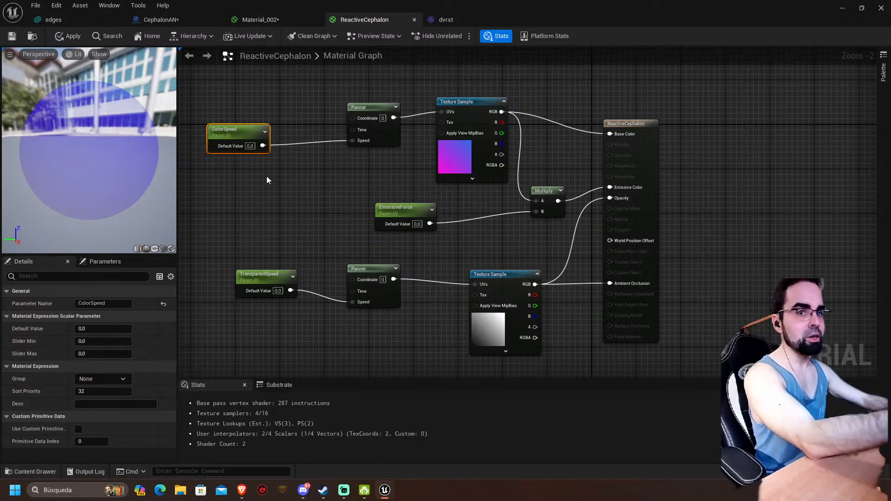
pyautogui.moveTo(270, 177); pyautogui.dragTo(285, 181, button='right')
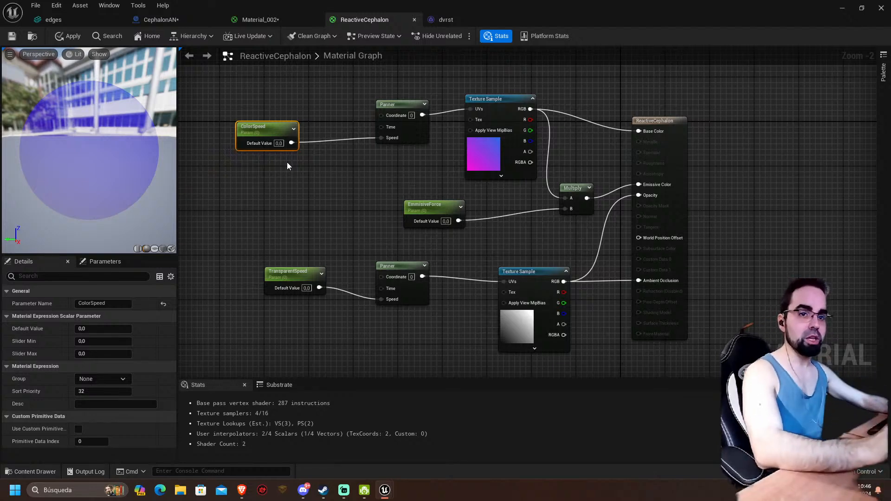
# - Check the Cephalon Material getter targeted by the CephalonAN scalar parameter nodes against the ReactiveCephalon material
pyautogui.click(167, 19)
pyautogui.moveTo(474, 215); pyautogui.dragTo(257, 182, button='right')
pyautogui.moveTo(187, 148); pyautogui.dragTo(360, 179, button='right')
pyautogui.moveTo(191, 164); pyautogui.dragTo(480, 154, button='right')
pyautogui.click(299, 146)
pyautogui.click(265, 259)
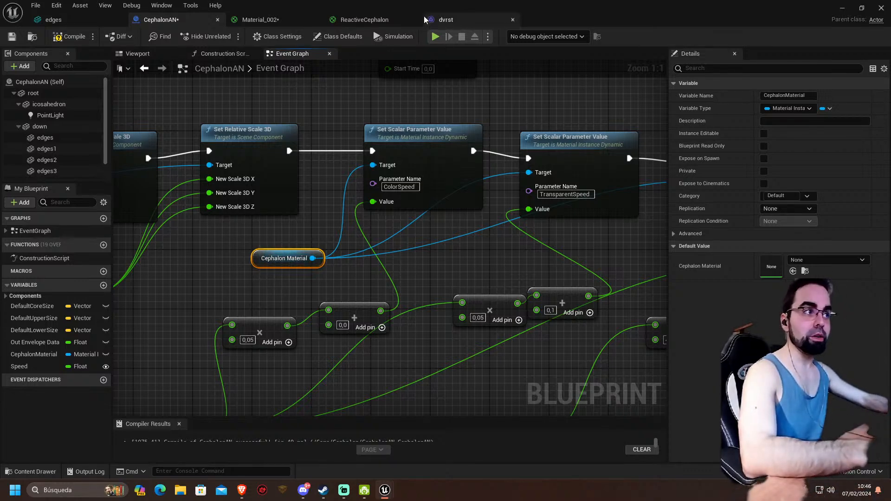
pyautogui.click(360, 20)
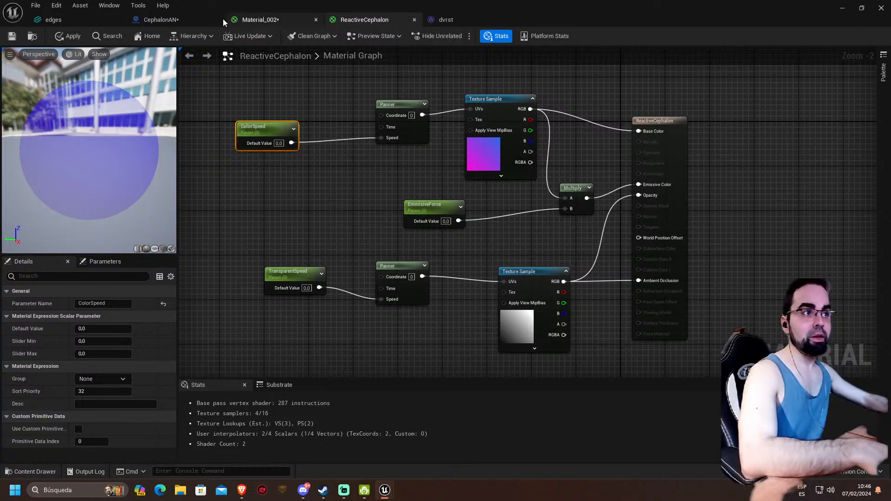
pyautogui.click(168, 20)
# - Trace Cephalon Material back to its setter and the Create Dynamic Material Instance node, examining that node's Parent material
pyautogui.moveTo(309, 72); pyautogui.dragTo(340, 267, button='right')
pyautogui.scroll(-3, 340, 267)
pyautogui.moveTo(310, 186); pyautogui.dragTo(448, 157, button='right')
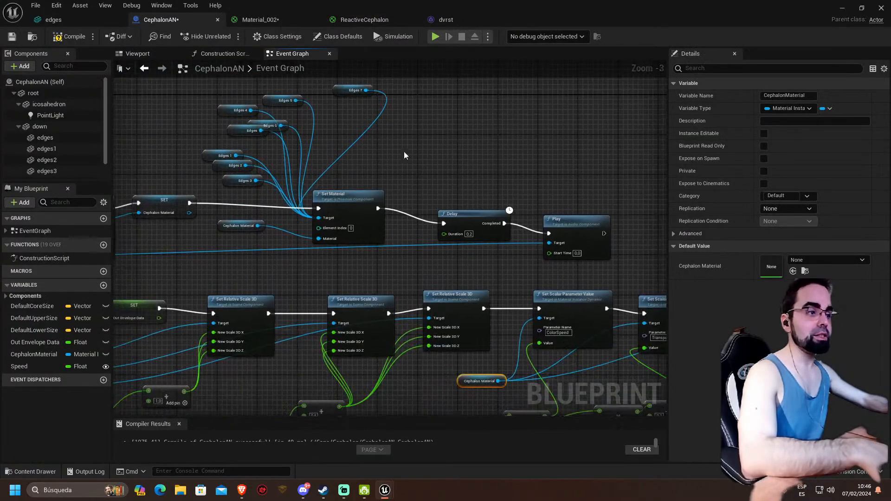
pyautogui.moveTo(367, 130); pyautogui.dragTo(466, 330, button='right')
pyautogui.moveTo(322, 364); pyautogui.dragTo(412, 269, button='right')
pyautogui.moveTo(267, 237); pyautogui.dragTo(329, 168, button='right')
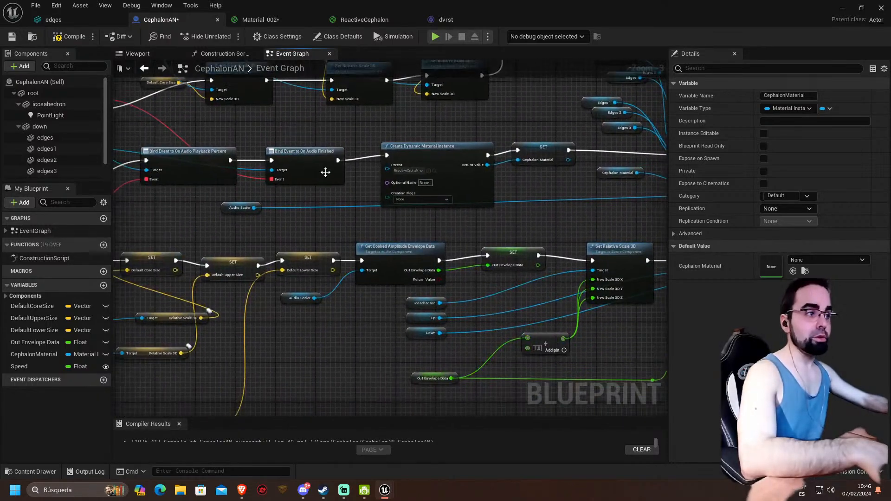
pyautogui.scroll(3, 382, 178)
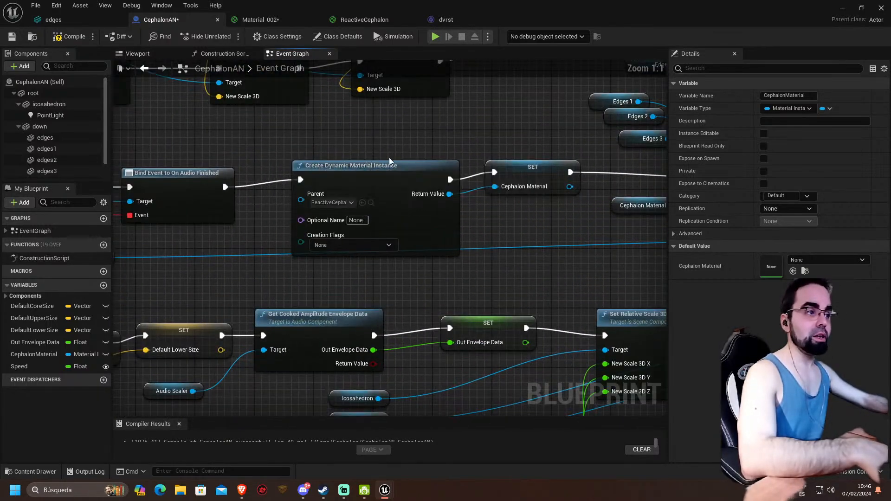
pyautogui.moveTo(389, 158); pyautogui.dragTo(353, 128, button='right')
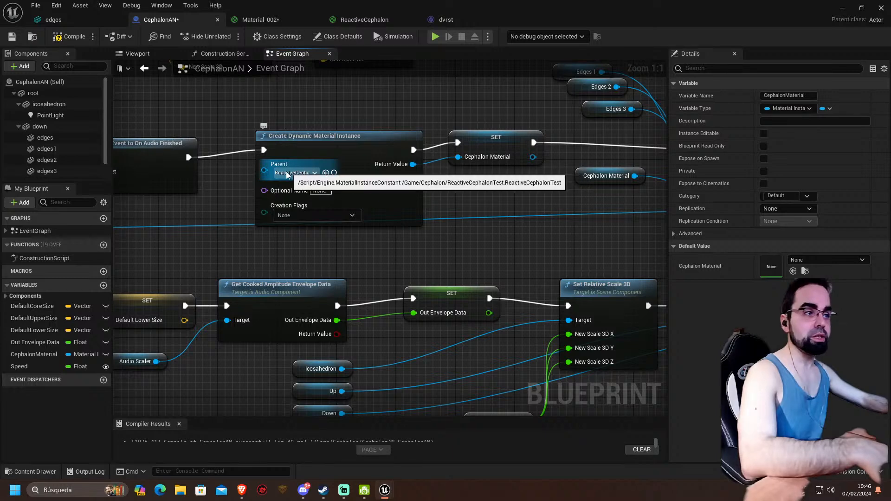
pyautogui.moveTo(294, 174); pyautogui.dragTo(229, 183, button='right')
pyautogui.click(406, 167)
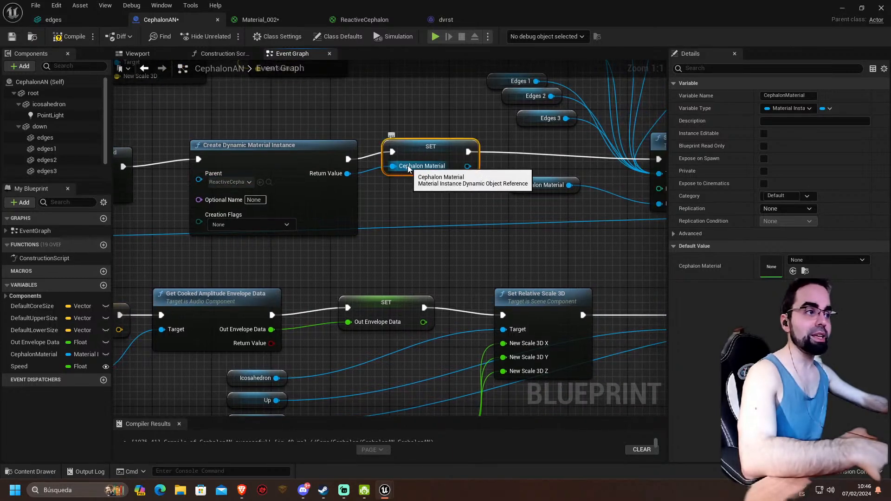
pyautogui.click(279, 151)
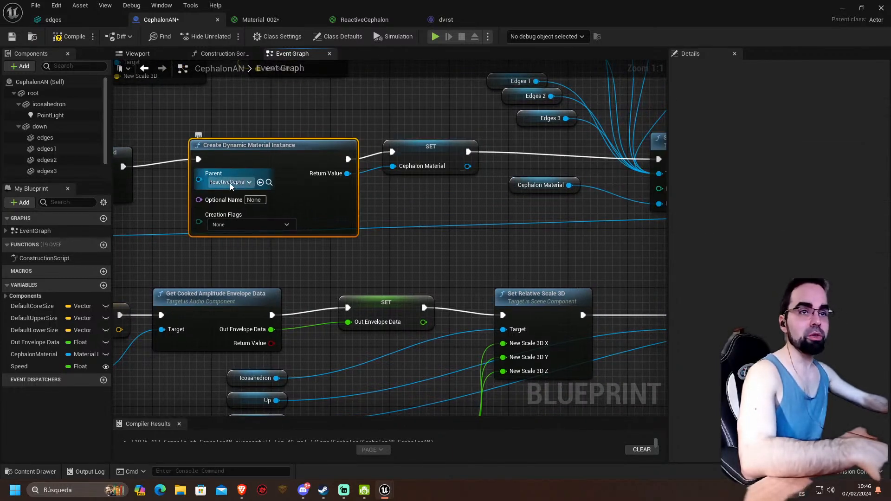
# - Move the Cephalon Material getter slightly farther left of the ColorSpeed Set Scalar Parameter Value node
pyautogui.moveTo(464, 233); pyautogui.dragTo(262, 125, button='right')
pyautogui.moveTo(468, 239)
pyautogui.mouseDown(button='right')
pyautogui.moveTo(440, 215)
pyautogui.moveTo(260, 134)
pyautogui.mouseUp(button='right')
pyautogui.moveTo(443, 236); pyautogui.dragTo(254, 173, button='right')
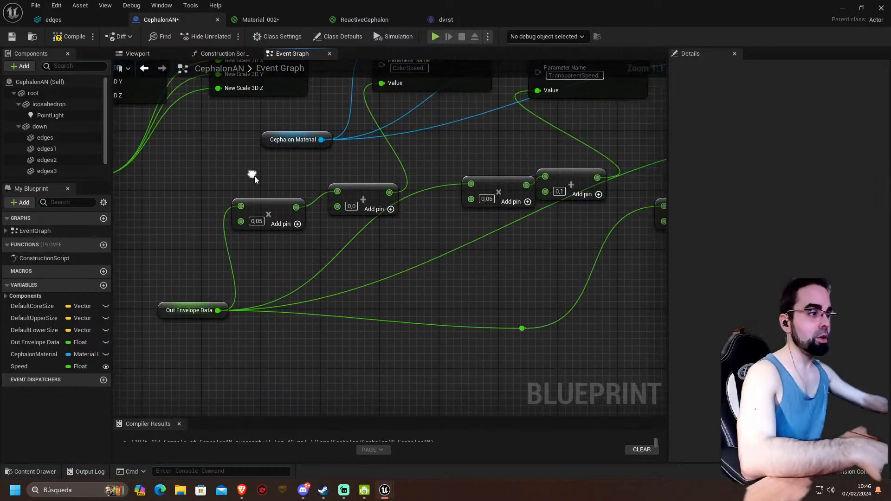
pyautogui.moveTo(398, 182); pyautogui.dragTo(372, 304, button='right')
pyautogui.moveTo(384, 241); pyautogui.dragTo(380, 231, button='right')
pyautogui.moveTo(239, 253); pyautogui.dragTo(225, 258)
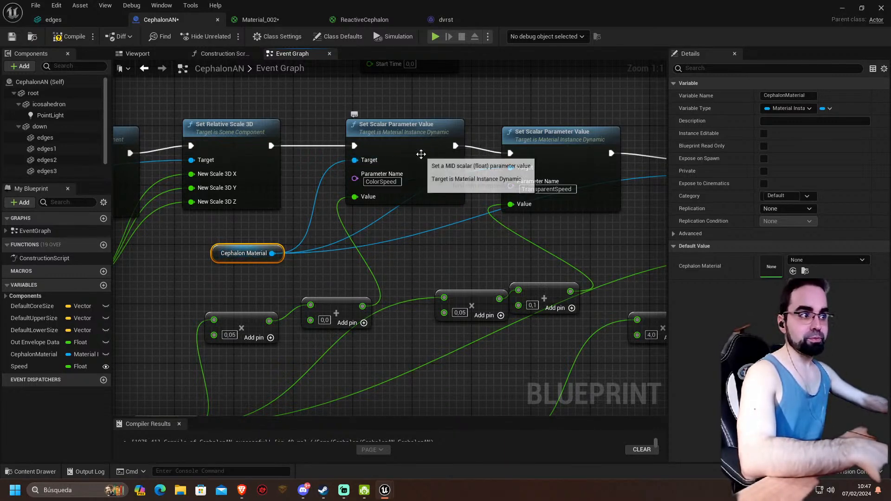
# - Move the EmmisiveForce Set Scalar Parameter Value node closer to the TransparentSpeed node and level with it
pyautogui.click(405, 127)
pyautogui.click(549, 145)
pyautogui.moveTo(622, 110); pyautogui.dragTo(471, 122, button='right')
pyautogui.moveTo(582, 158); pyautogui.dragTo(556, 157)
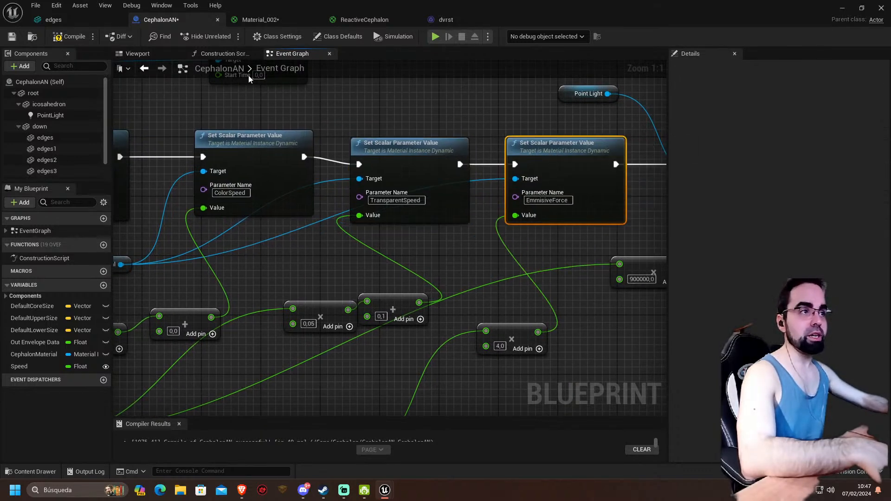
# - Compare the ReactiveCephalon parameter names with those entered in the blueprint's Set Scalar Parameter Value nodes
pyautogui.click(364, 19)
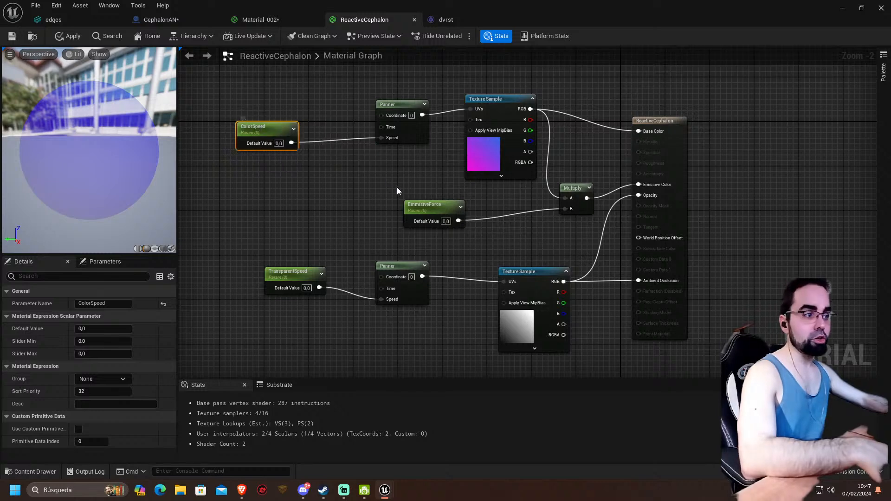
pyautogui.click(418, 205)
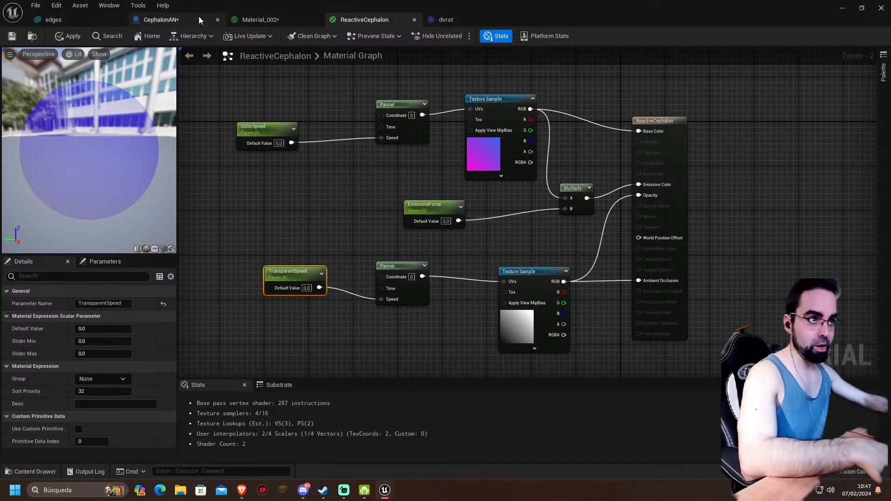
pyautogui.click(204, 18)
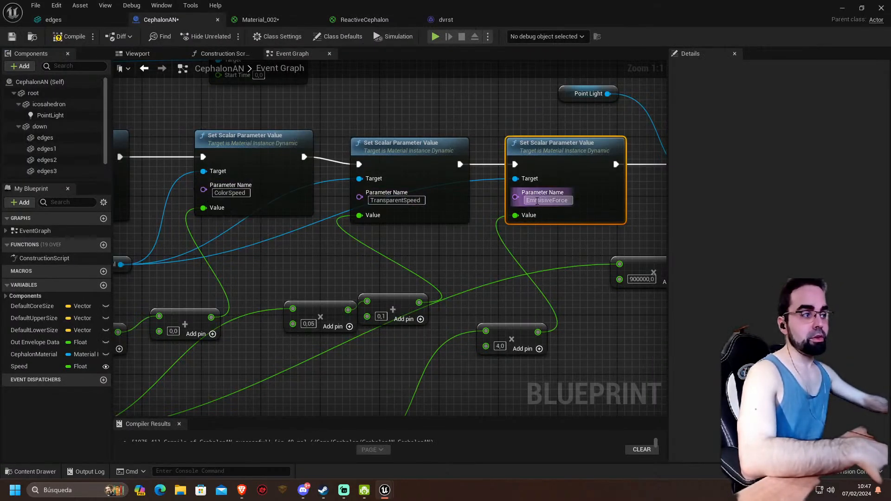
pyautogui.moveTo(252, 220); pyautogui.dragTo(383, 205, button='right')
pyautogui.rightClick(389, 206)
pyautogui.click(372, 227)
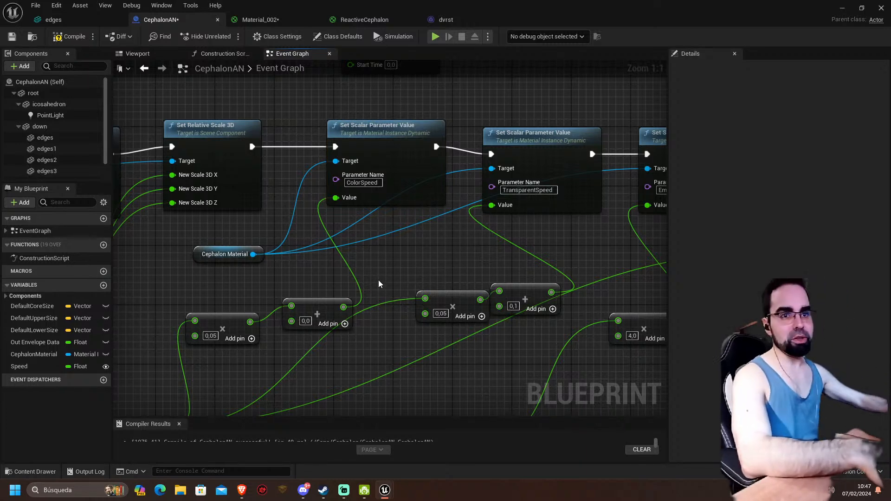
# - Follow Out Envelope Data through the 0,05 Multiply and the 0,0 and 0,1 Addition nodes to the scalar parameter values
pyautogui.moveTo(369, 304); pyautogui.dragTo(454, 214, button='right')
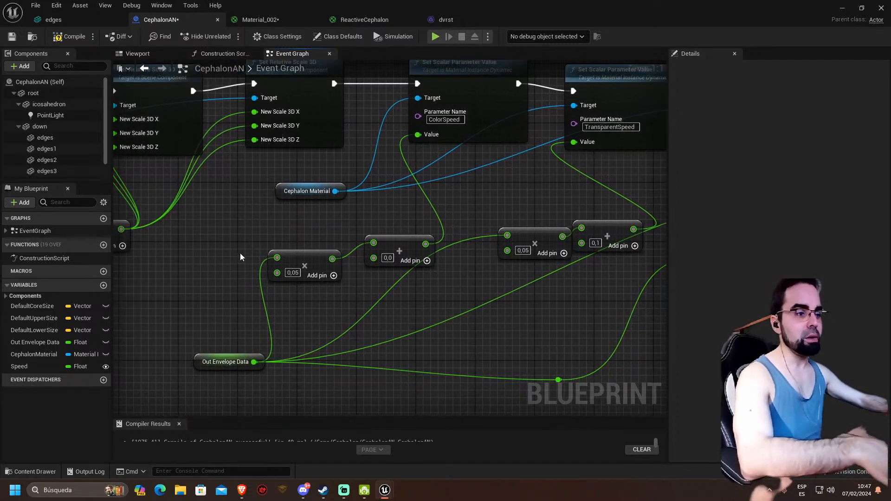
pyautogui.moveTo(241, 254); pyautogui.dragTo(282, 279, button='right')
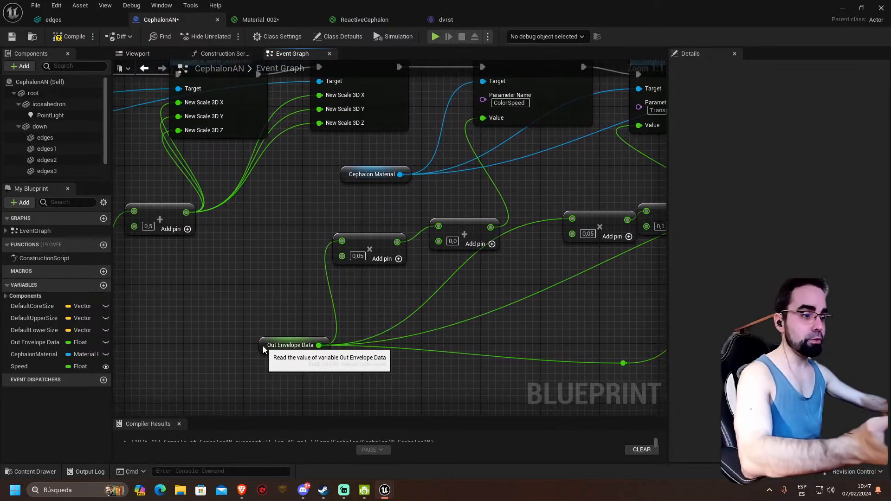
pyautogui.click(278, 346)
pyautogui.moveTo(324, 374); pyautogui.dragTo(269, 389, button='right')
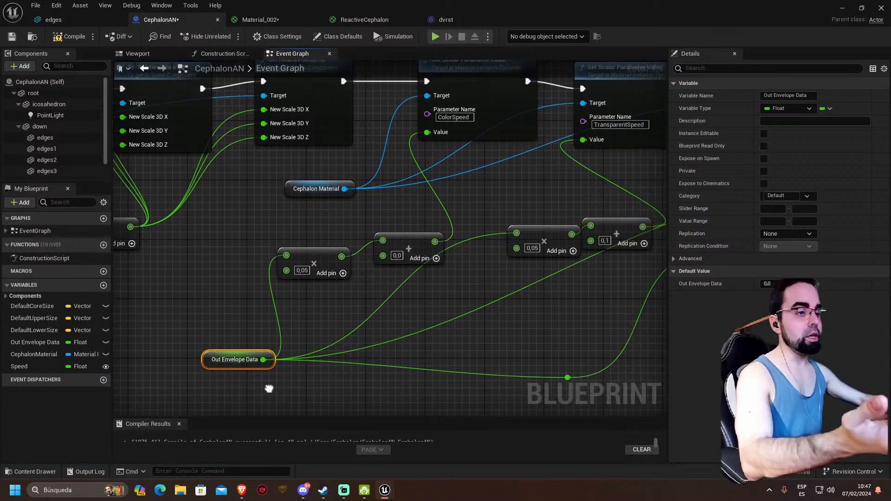
pyautogui.moveTo(227, 350); pyautogui.dragTo(301, 352, button='right')
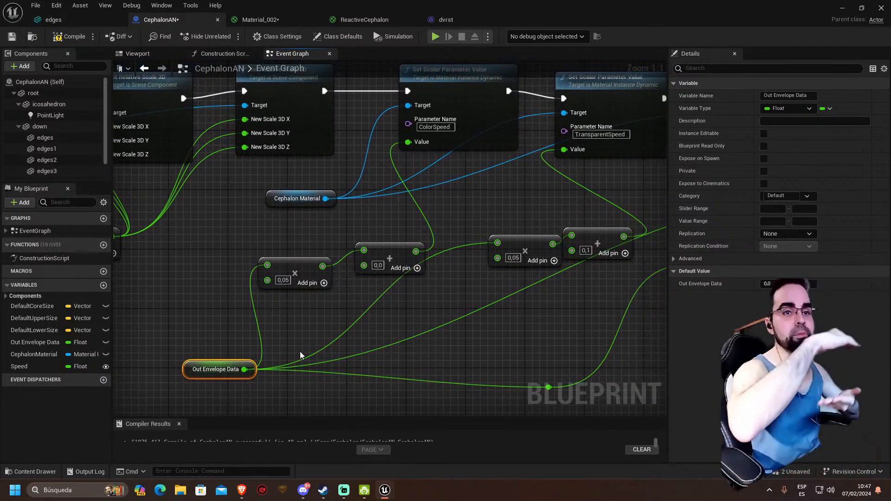
pyautogui.click(294, 265)
pyautogui.moveTo(344, 209); pyautogui.dragTo(267, 267, button='right')
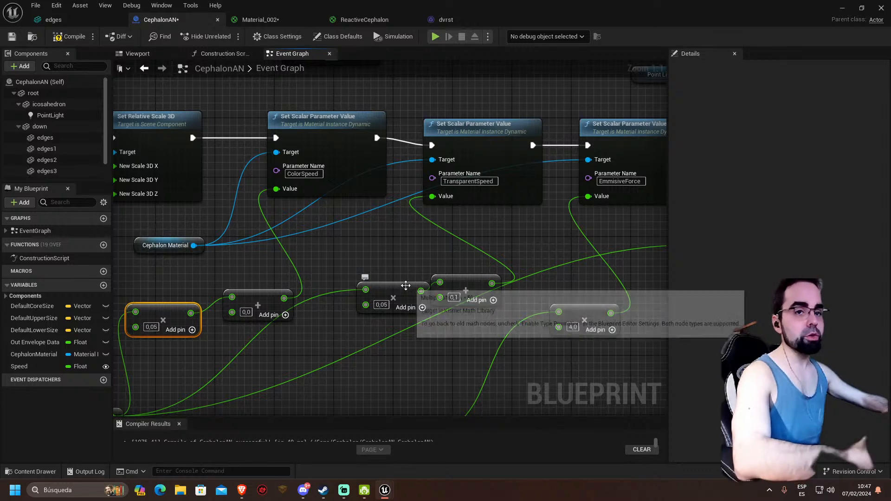
pyautogui.moveTo(450, 262); pyautogui.dragTo(465, 234, button='right')
pyautogui.moveTo(335, 236); pyautogui.dragTo(381, 217, button='right')
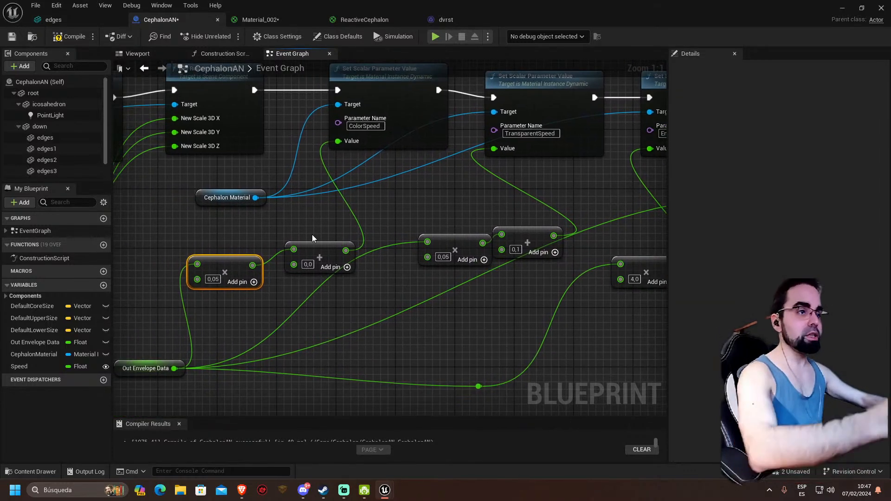
pyautogui.moveTo(344, 227); pyautogui.dragTo(285, 240, button='right')
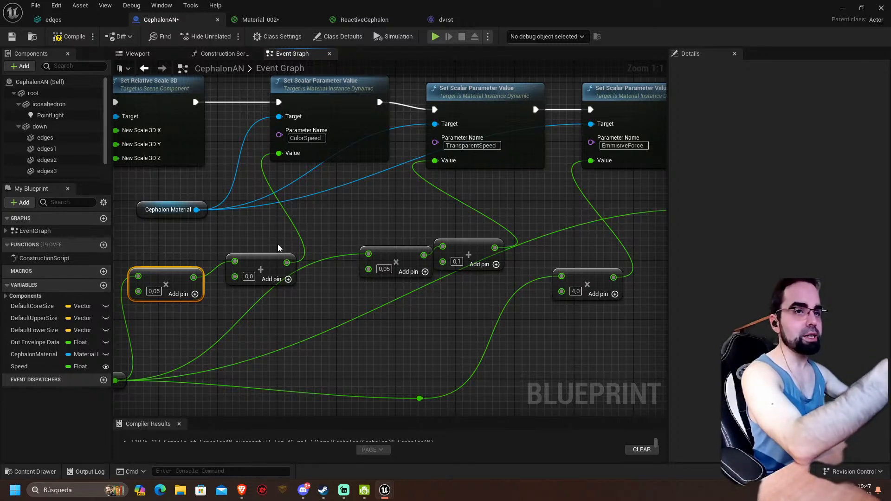
# - Compare the ColorSpeed, TransparentSpeed and EmmisiveForce scalar parameter nodes with the matching parameters in the ReactiveCephalon material graph
pyautogui.moveTo(282, 243); pyautogui.dragTo(229, 252, button='right')
pyautogui.moveTo(368, 269); pyautogui.dragTo(288, 284, button='right')
pyautogui.moveTo(418, 224); pyautogui.dragTo(471, 227, button='right')
pyautogui.moveTo(338, 217); pyautogui.dragTo(403, 254, button='right')
pyautogui.moveTo(318, 240); pyautogui.dragTo(327, 235, button='right')
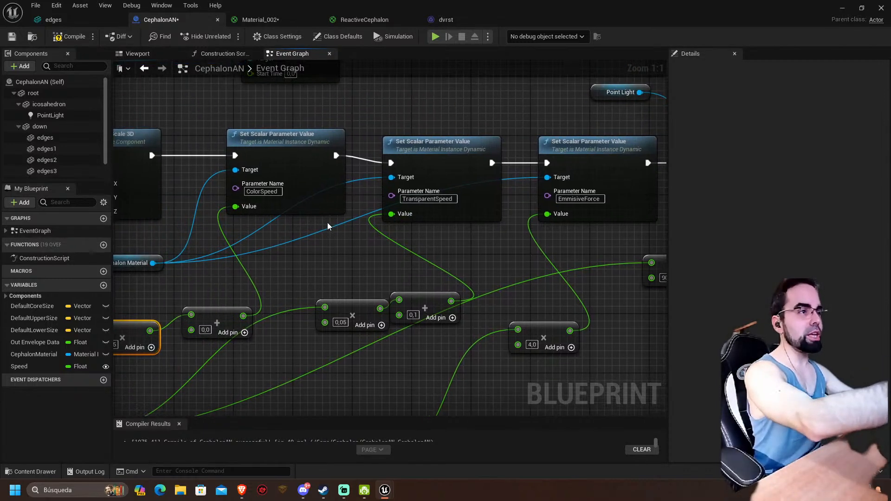
pyautogui.click(367, 20)
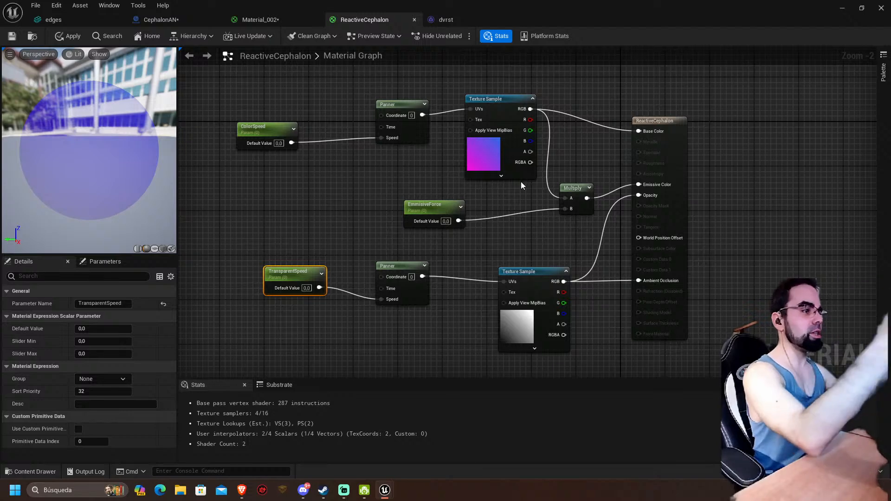
pyautogui.moveTo(348, 205); pyautogui.dragTo(347, 194, button='right')
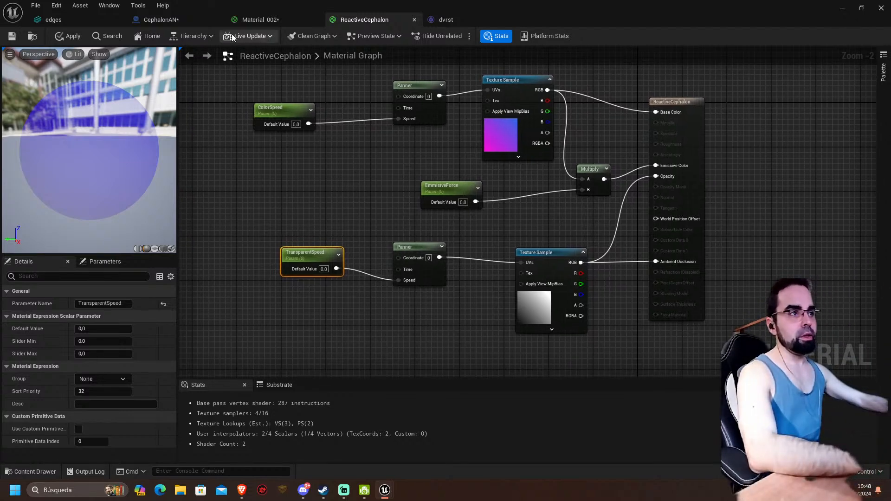
# - Inspect the CephalonAN Set Intensity node together with its 900000,0 Multiply and Point Light getter
pyautogui.click(179, 21)
pyautogui.moveTo(365, 140); pyautogui.dragTo(94, 173, button='right')
pyautogui.click(503, 181)
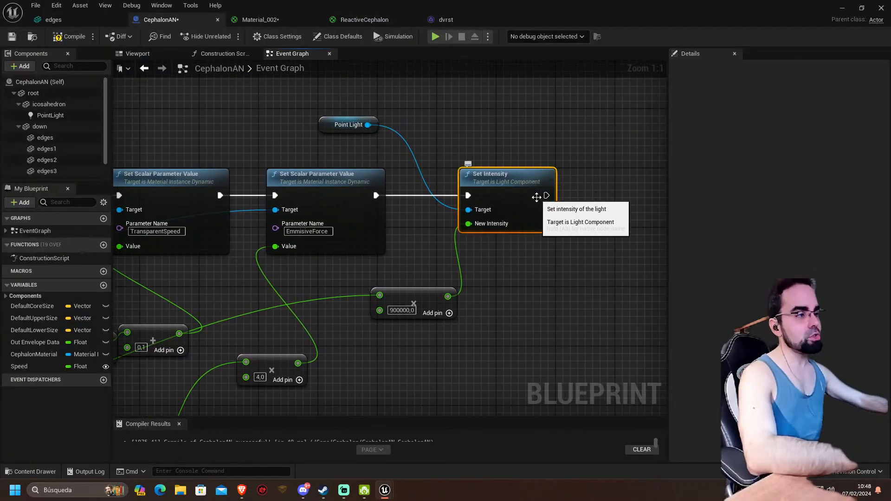
pyautogui.click(392, 290)
pyautogui.click(464, 182)
pyautogui.click(325, 120)
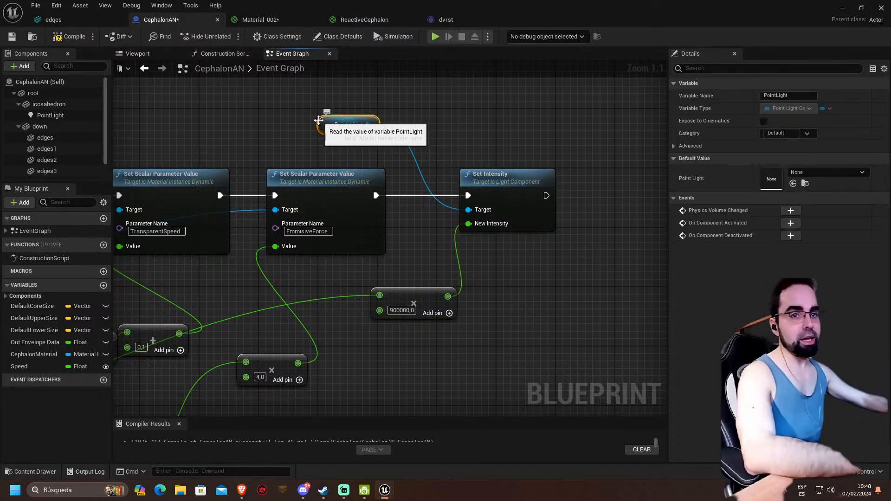
# - Examine the assembled Cephalon model from several distances and angles in the CephalonAN blueprint viewport
pyautogui.click(91, 21)
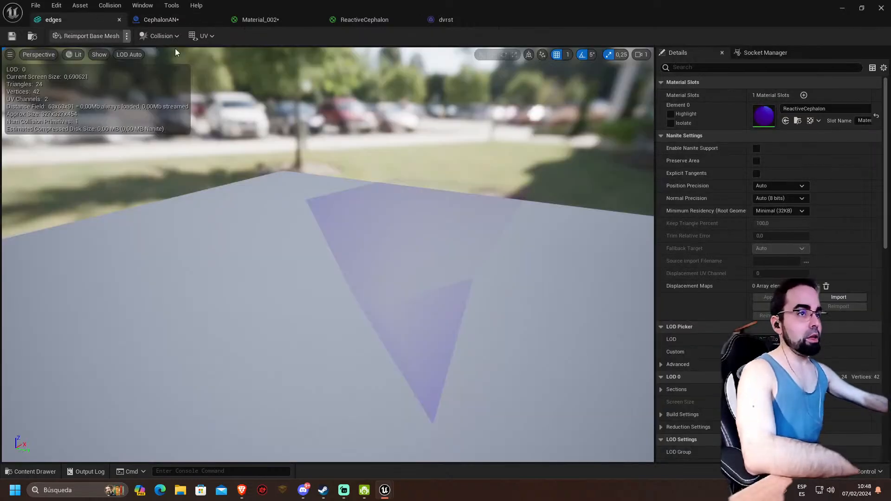
pyautogui.click(158, 19)
pyautogui.click(141, 55)
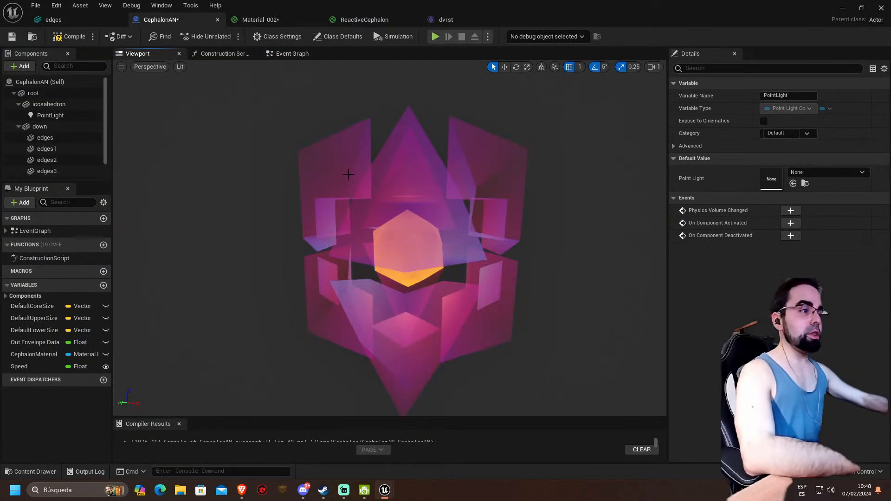
pyautogui.press('s')
pyautogui.moveTo(390, 238); pyautogui.dragTo(346, 237, button='right')
pyautogui.press('d')
pyautogui.press('w')
pyautogui.press('s')
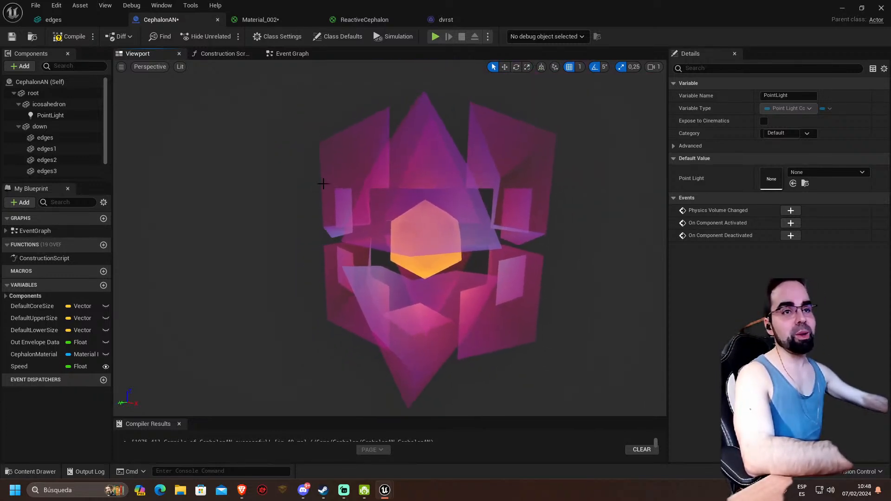
pyautogui.press('s')
pyautogui.moveTo(346, 199); pyautogui.dragTo(358, 200, button='right')
pyautogui.press('w')
pyautogui.press('s')
pyautogui.press('d')
pyautogui.press('a')
pyautogui.press('w')
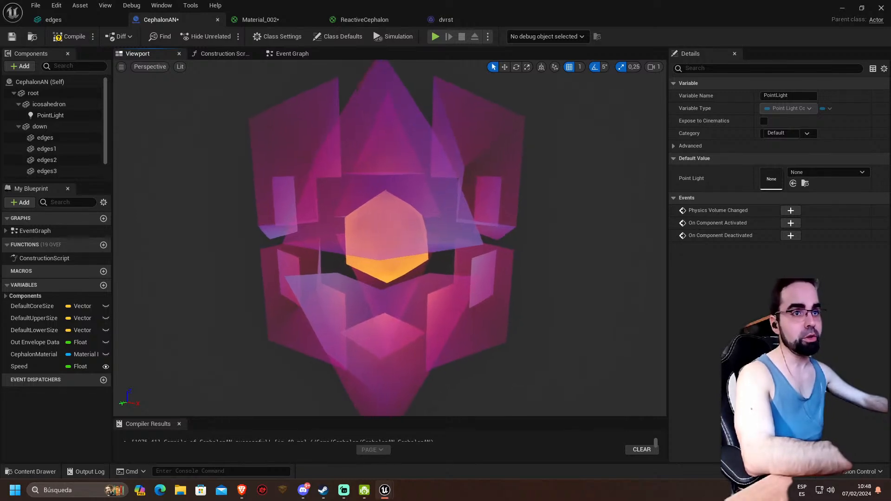
# - Play FirstPersonMap, approach the Cephalon to watch it react to the music, and stop the play session
pyautogui.click(843, 9)
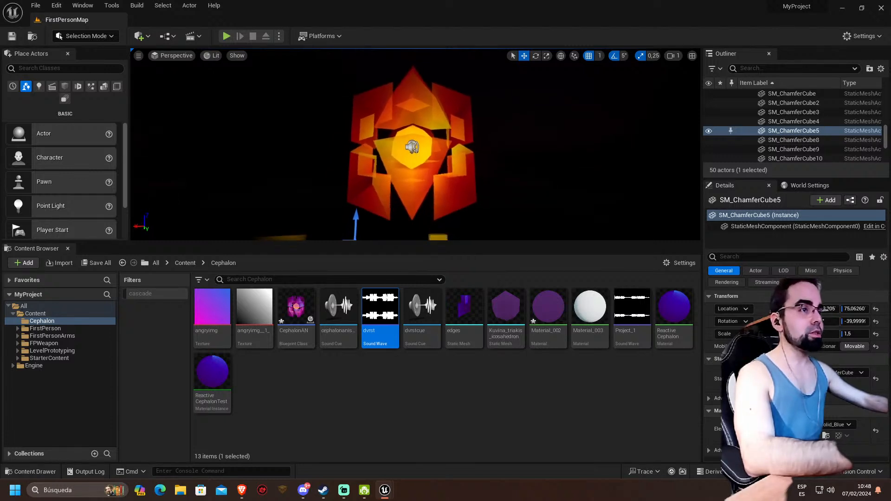
pyautogui.click(227, 35)
pyautogui.click(415, 145)
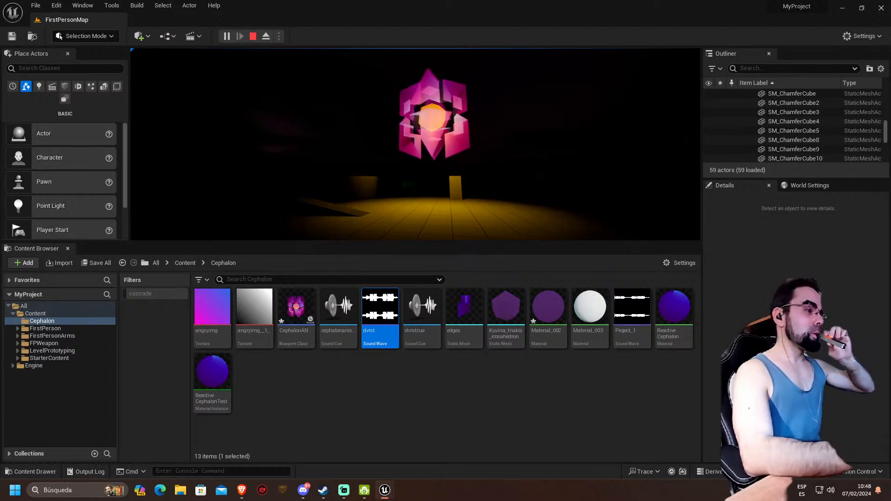
pyautogui.press('w')
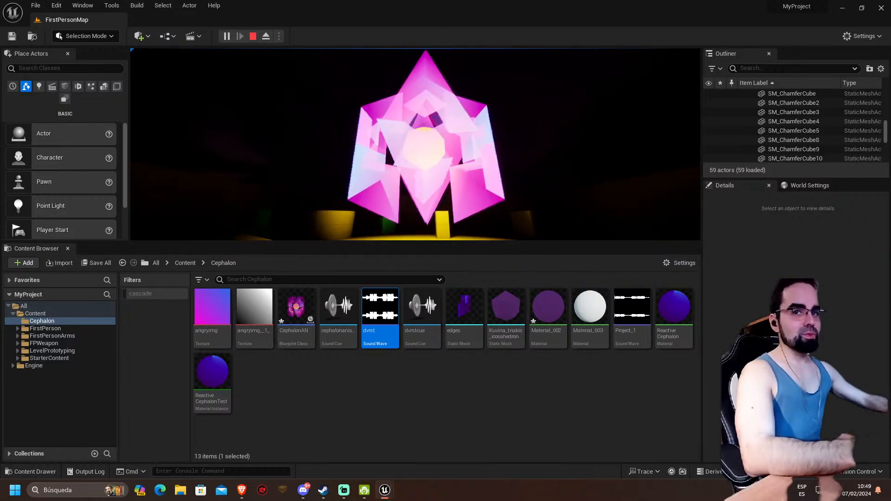
pyautogui.press('Escape')
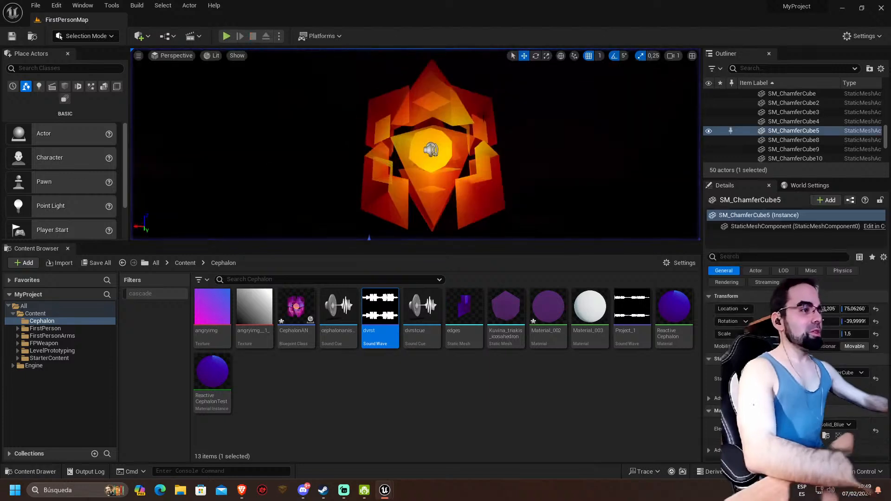
# - Examine the Cephalon placed in FirstPersonMap from different distances and angles in the level viewport
pyautogui.moveTo(415, 144)
pyautogui.mouseDown(button='right')
pyautogui.moveTo(381, 142)
pyautogui.moveTo(408, 146)
pyautogui.moveTo(414, 130)
pyautogui.mouseUp(button='right')
pyautogui.press('w')
pyautogui.press('s')
pyautogui.press('w')
pyautogui.press('s')
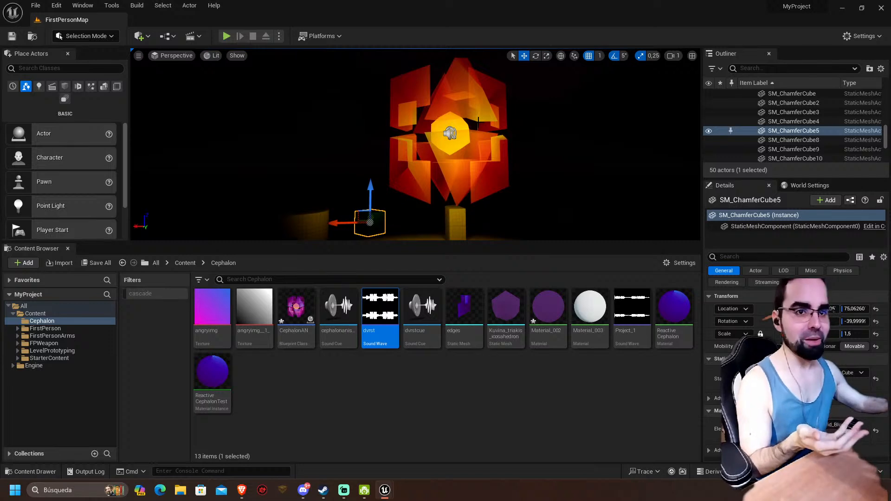
pyautogui.moveTo(475, 119); pyautogui.dragTo(483, 121, button='right')
pyautogui.press('d')
pyautogui.press('s')
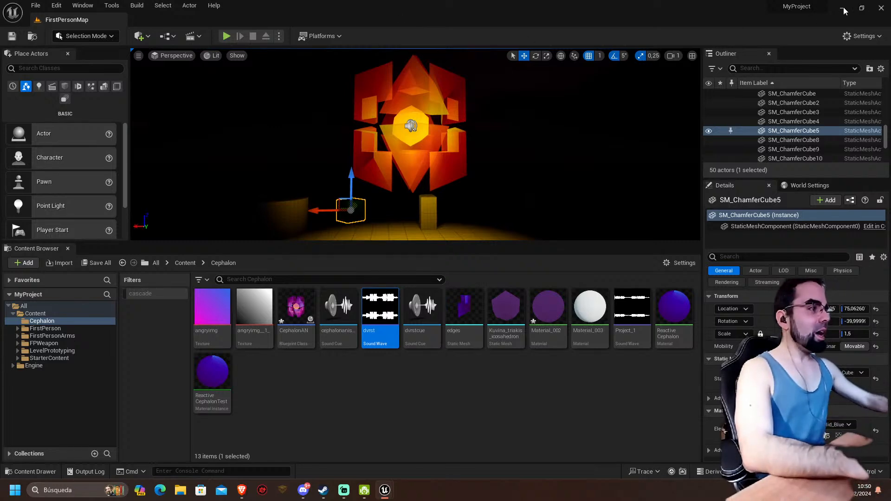
# - Return to the CephalonAN Event Graph and examine the three Set Relative Scale 3D nodes in sequence
pyautogui.moveTo(385, 490)
pyautogui.click(378, 463)
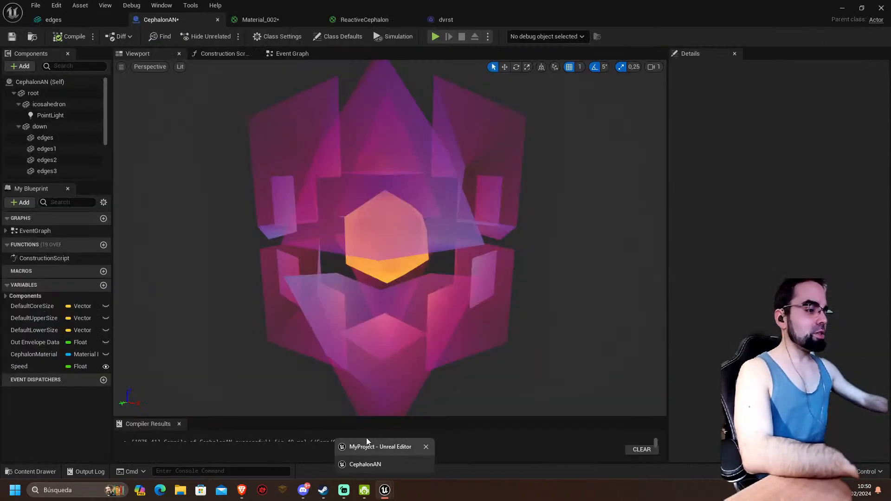
pyautogui.click(288, 55)
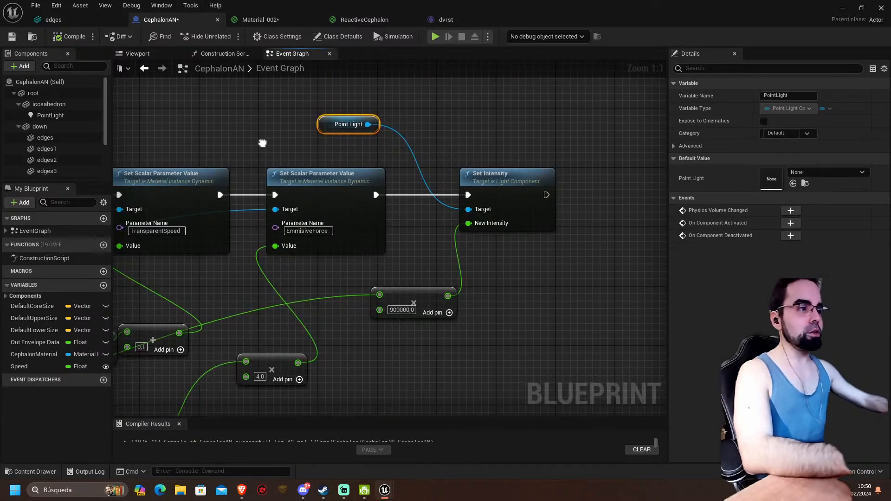
pyautogui.moveTo(211, 217); pyautogui.dragTo(356, 170, button='right')
pyautogui.scroll(-4, 351, 173)
pyautogui.moveTo(254, 213)
pyautogui.mouseDown(button='right')
pyautogui.moveTo(328, 191)
pyautogui.moveTo(293, 195)
pyautogui.moveTo(298, 226)
pyautogui.mouseUp(button='right')
pyautogui.scroll(1, 300, 208)
pyautogui.scroll(3, 298, 226)
pyautogui.moveTo(241, 229); pyautogui.dragTo(502, 236, button='right')
pyautogui.moveTo(343, 227); pyautogui.dragTo(495, 228, button='right')
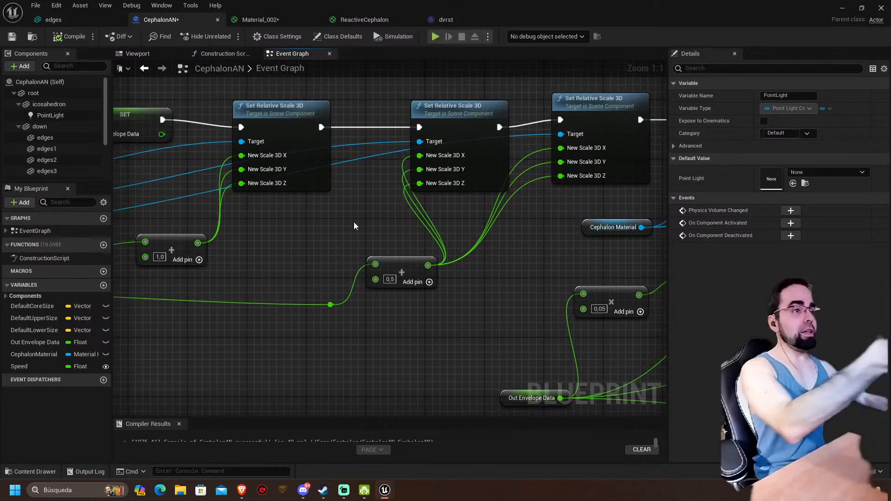
pyautogui.scroll(-1, 317, 221)
pyautogui.scroll(-1, 320, 219)
pyautogui.moveTo(325, 216); pyautogui.dragTo(297, 213, button='right')
pyautogui.click(247, 139)
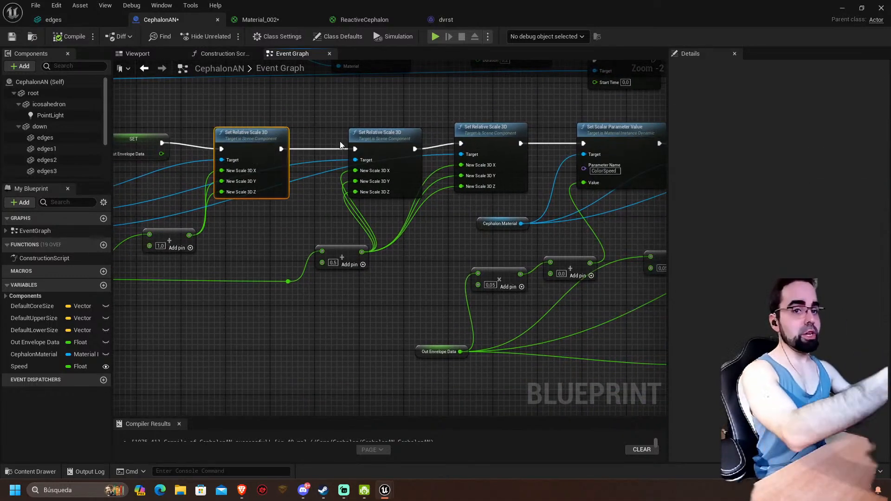
pyautogui.click(385, 139)
pyautogui.click(487, 133)
# - Inspect the Out Envelope Data getter and the Icosahedron, Up and Down references feeding the scale nodes
pyautogui.moveTo(285, 177); pyautogui.dragTo(481, 166, button='right')
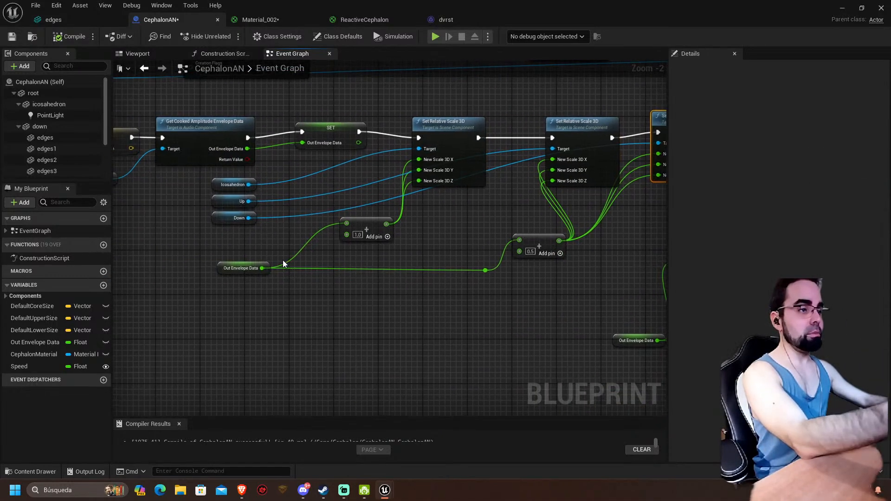
pyautogui.click(219, 268)
pyautogui.moveTo(358, 292); pyautogui.dragTo(269, 307, button='right')
pyautogui.moveTo(356, 117); pyautogui.dragTo(354, 137, button='right')
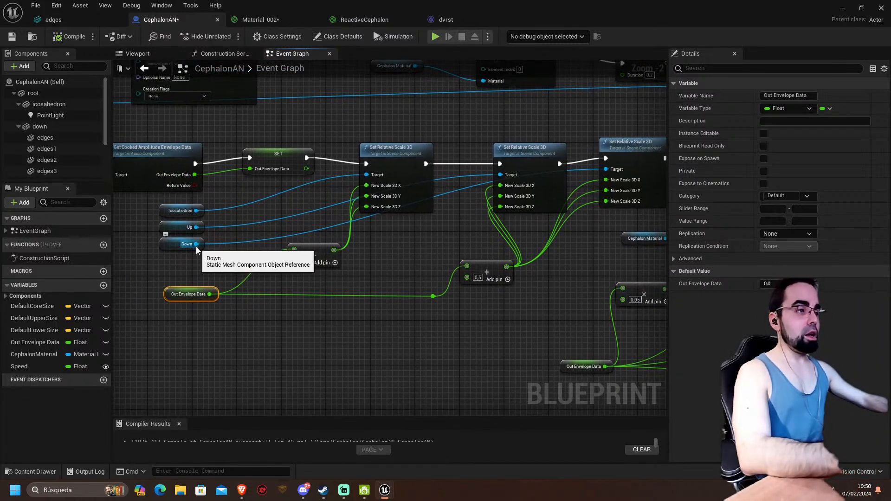
# - Search the actions available for the Down component reference for "set relative", and dismiss the list without adding a node
pyautogui.moveTo(196, 244); pyautogui.dragTo(291, 314)
pyautogui.write('se')
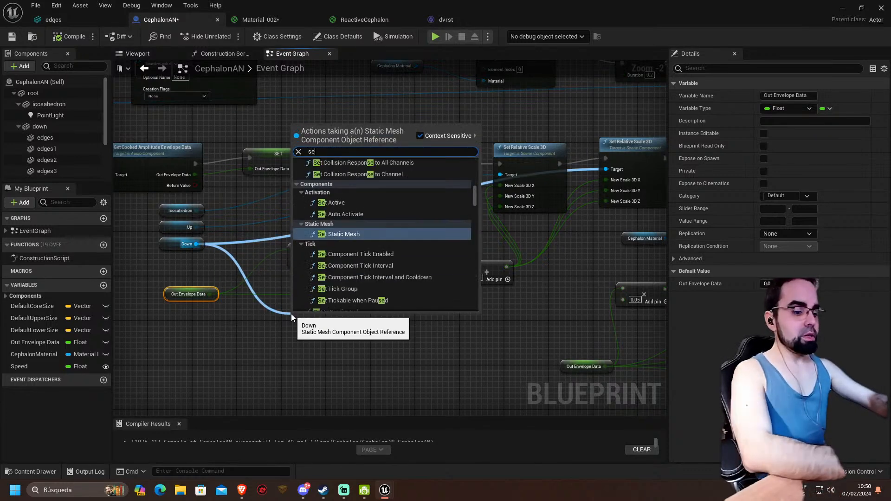
pyautogui.write('t relativ')
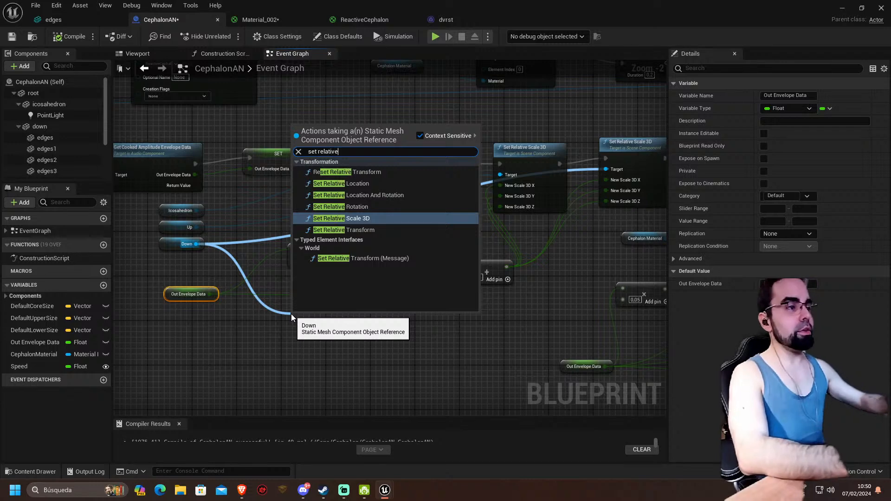
pyautogui.write('e')
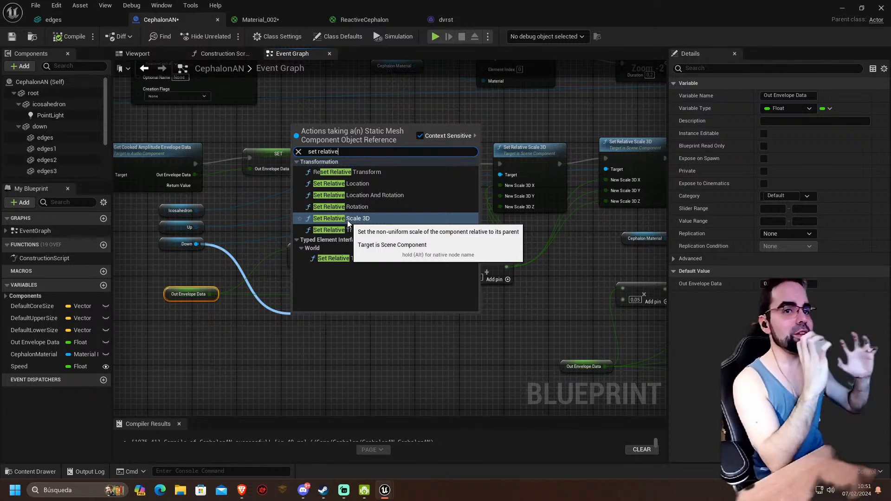
pyautogui.click(422, 116)
# - Follow the 1,0 and 0,5 Addition nodes into the New Scale 3D inputs of the Set Relative Scale 3D nodes
pyautogui.moveTo(425, 143); pyautogui.dragTo(319, 159, button='right')
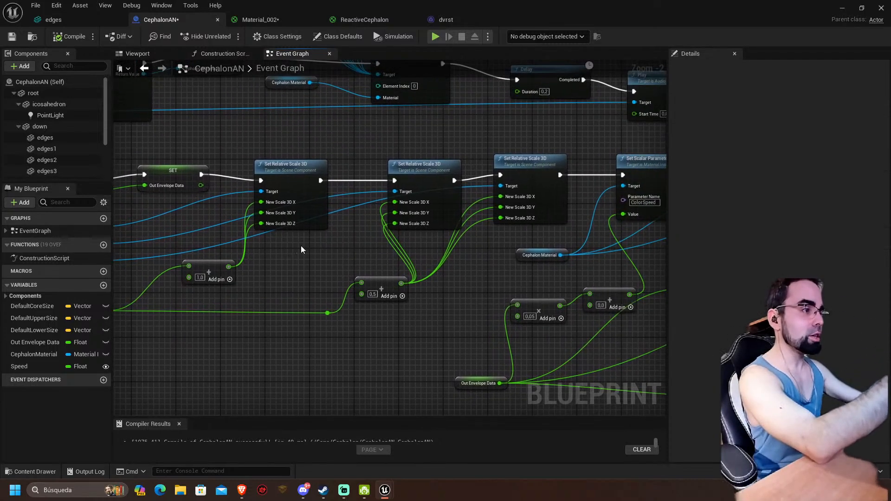
pyautogui.moveTo(311, 215); pyautogui.dragTo(356, 207, button='right')
pyautogui.moveTo(383, 248); pyautogui.dragTo(392, 223, button='right')
pyautogui.click(263, 237)
pyautogui.moveTo(389, 260); pyautogui.dragTo(318, 255, button='right')
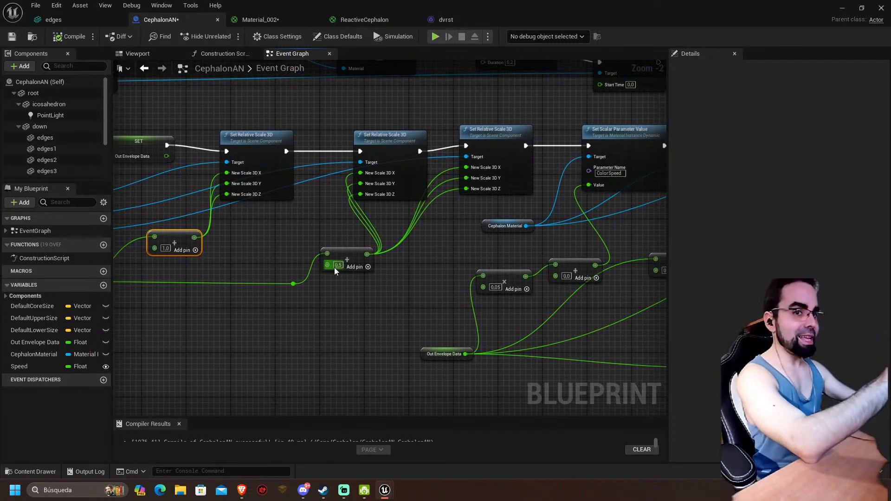
pyautogui.moveTo(310, 226); pyautogui.dragTo(316, 242, button='right')
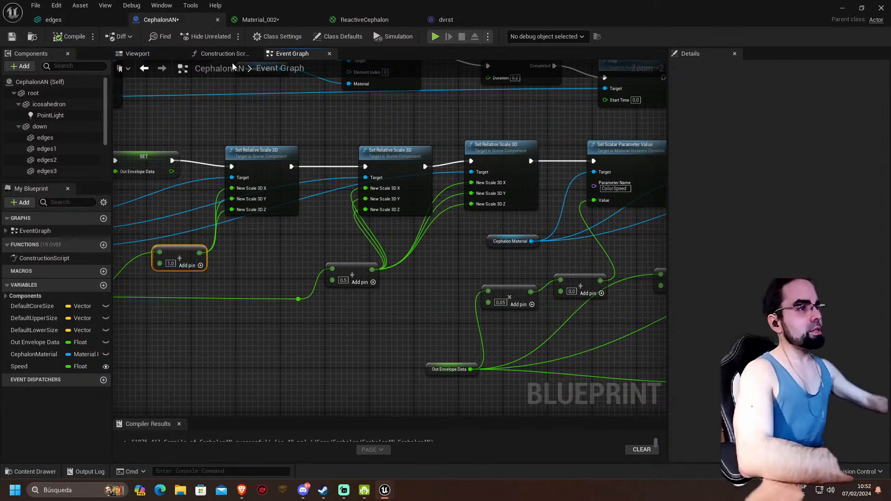
# - Look over the Cephalon model in the blueprint viewport and the Material_002 graph
pyautogui.click(138, 54)
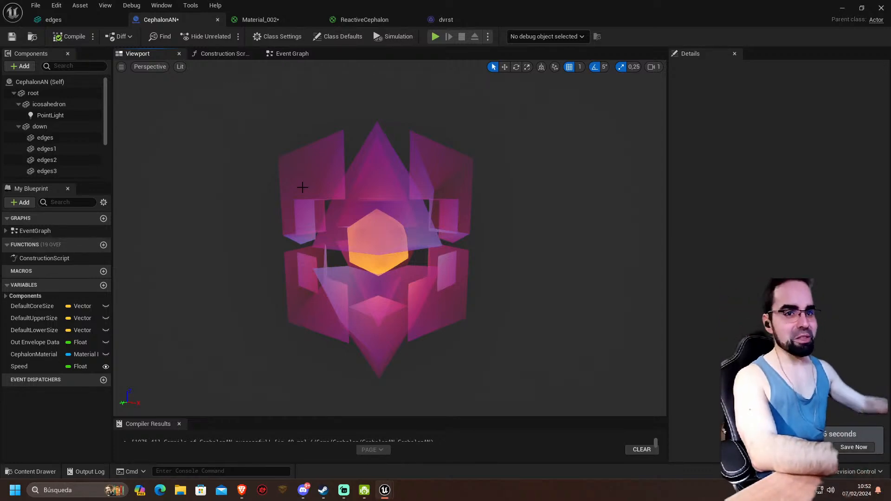
pyautogui.moveTo(309, 165); pyautogui.dragTo(309, 163, button='right')
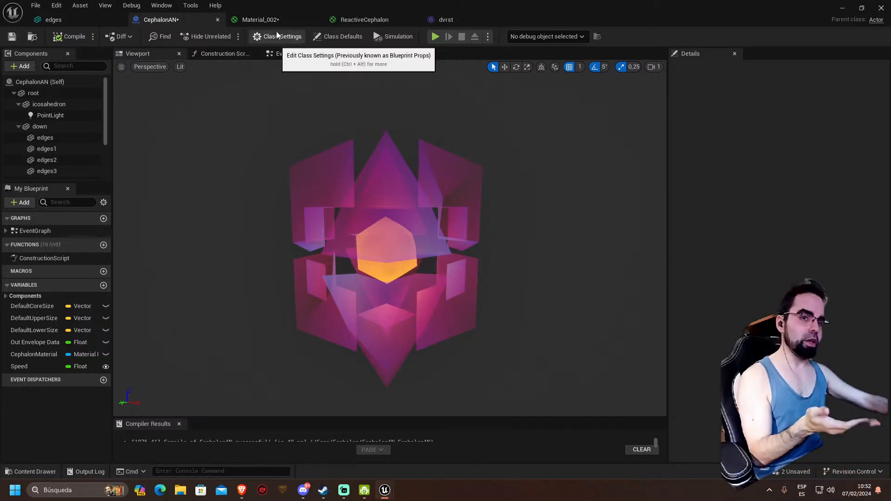
pyautogui.click(270, 21)
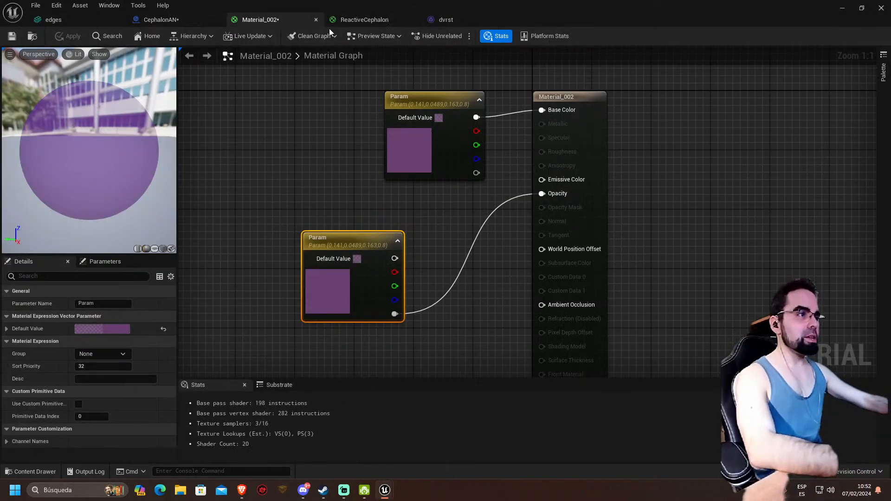
# - Select the AudioScaler component in CephalonAN and inspect its assigned Sound and the available choices
pyautogui.click(160, 19)
pyautogui.scroll(-3, 77, 119)
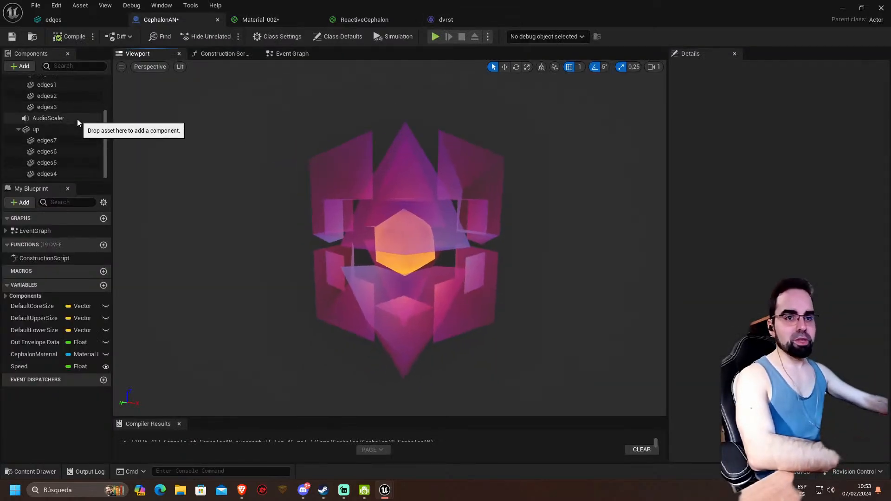
pyautogui.click(48, 117)
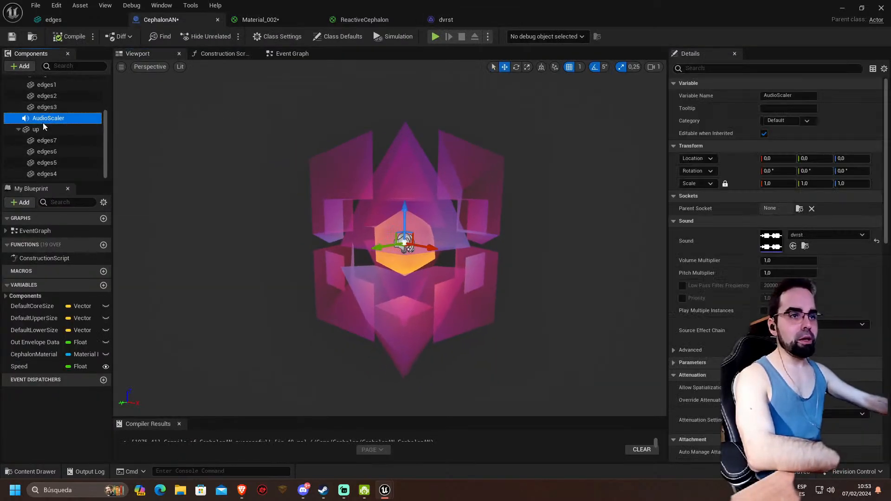
pyautogui.click(815, 235)
pyautogui.click(819, 234)
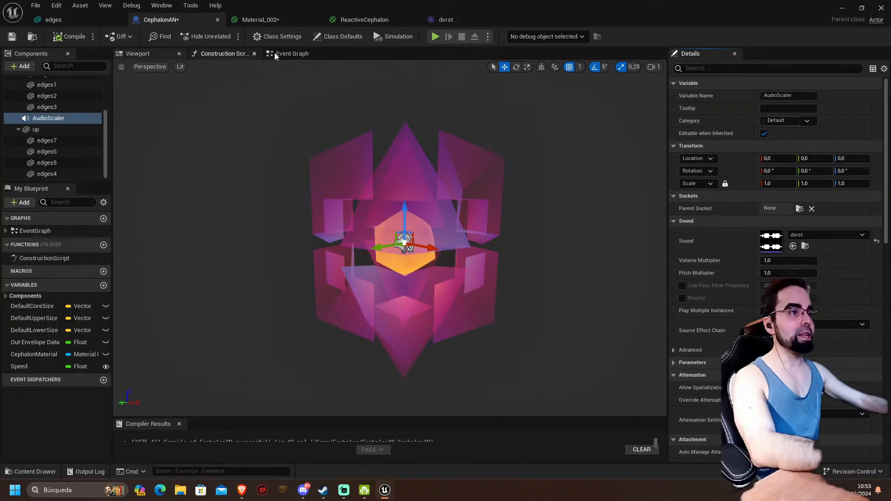
# - Return to the Event Graph and look through the component list down to AudioScaler
pyautogui.click(292, 53)
pyautogui.scroll(3, 46, 155)
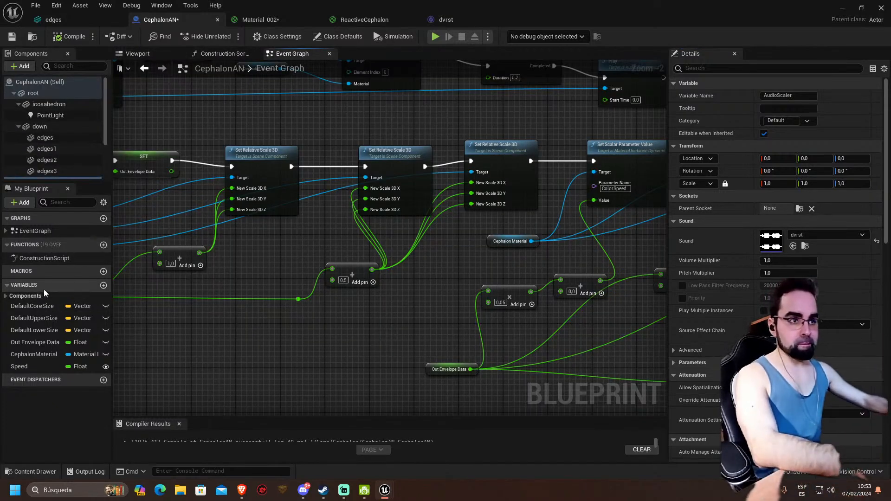
pyautogui.scroll(-3, 71, 155)
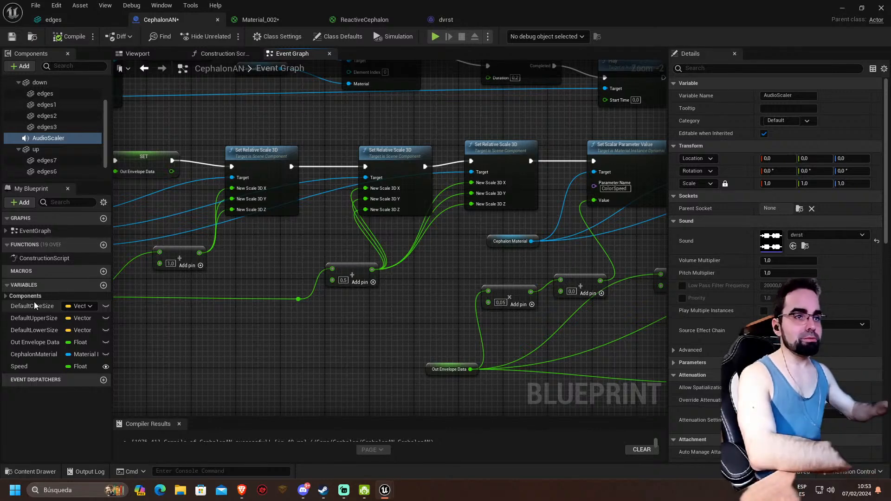
# - Review the Event Graph from the Set Relative Scale 3D chain across to the material setup and default-size nodes
pyautogui.moveTo(363, 263); pyautogui.dragTo(310, 304, button='right')
pyautogui.scroll(-3, 278, 306)
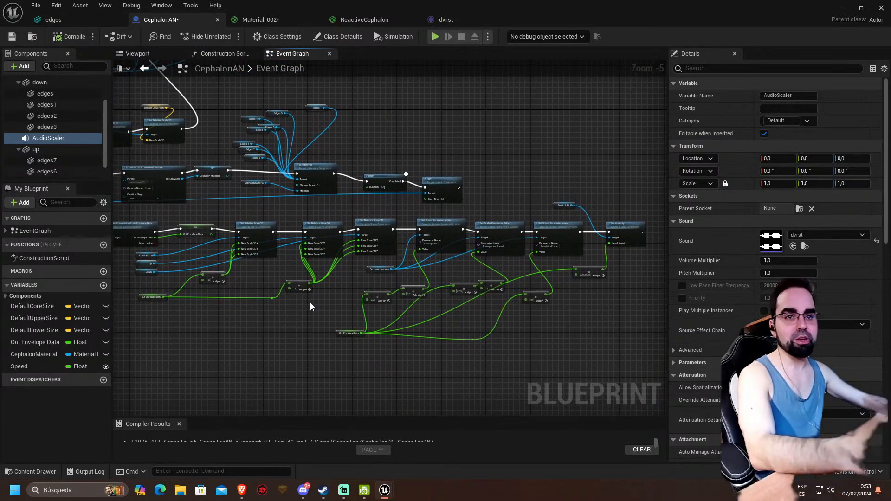
pyautogui.scroll(2, 311, 302)
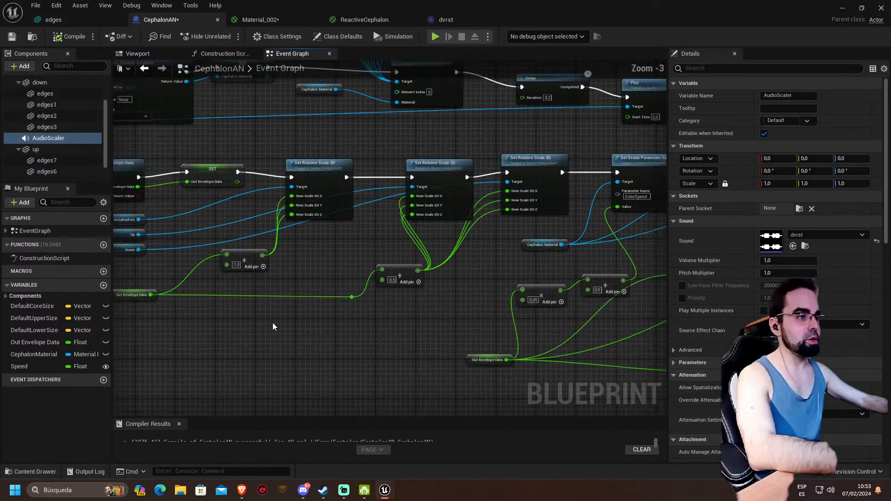
pyautogui.moveTo(273, 323); pyautogui.dragTo(321, 393, button='right')
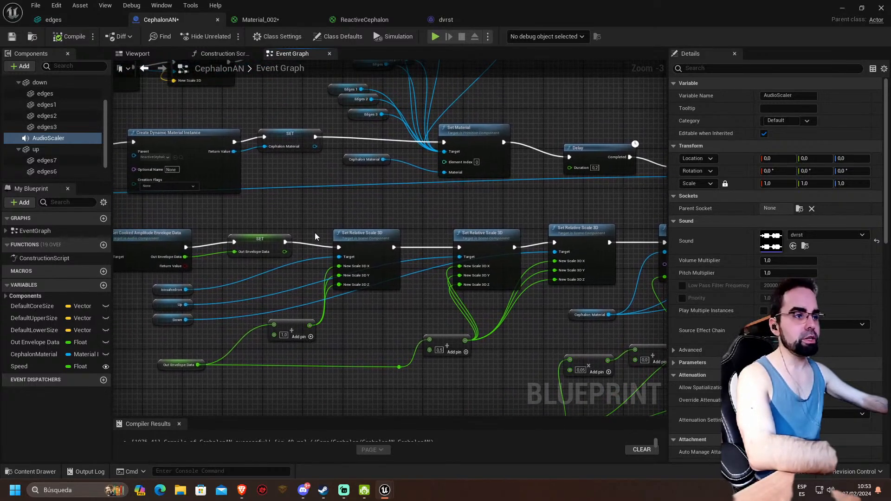
pyautogui.moveTo(318, 236); pyautogui.dragTo(294, 247, button='right')
pyautogui.scroll(-1, 294, 247)
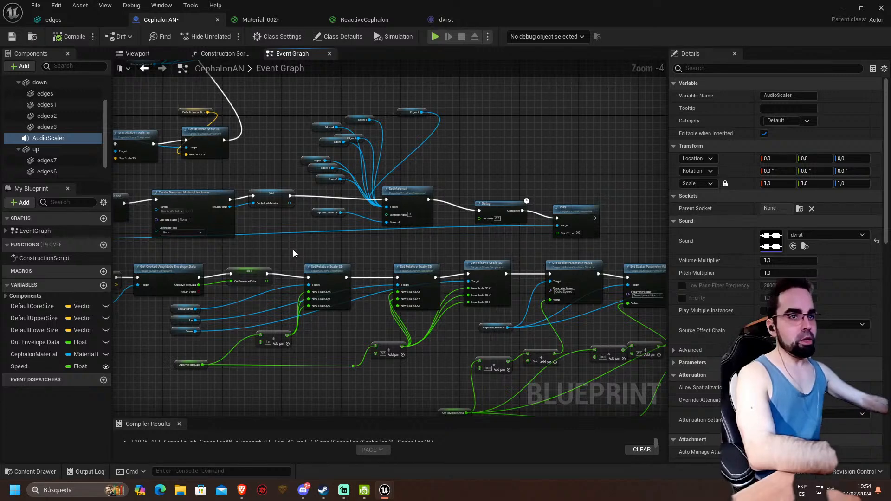
pyautogui.moveTo(276, 160); pyautogui.dragTo(293, 158, button='right')
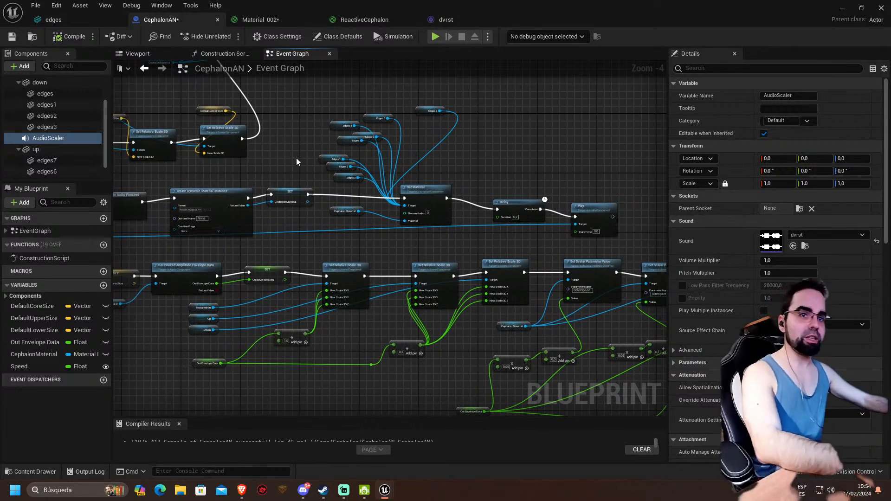
pyautogui.moveTo(280, 163); pyautogui.dragTo(365, 188, button='right')
pyautogui.scroll(-1, 356, 188)
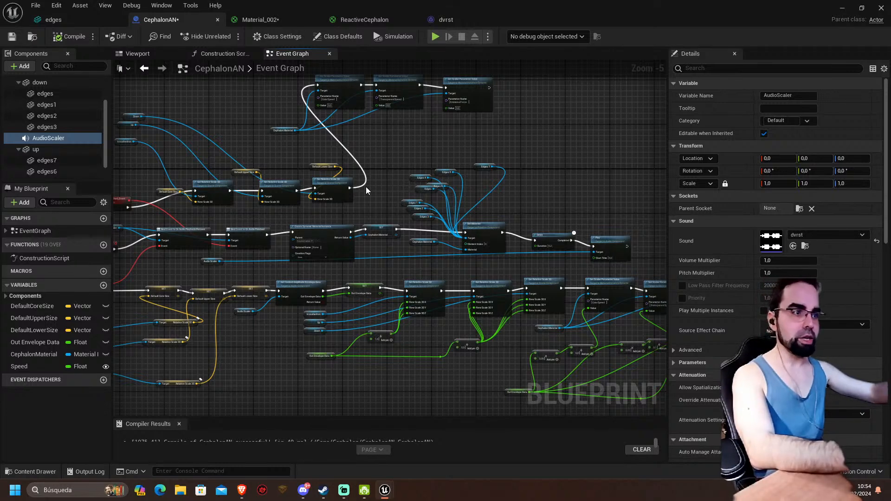
pyautogui.moveTo(285, 153); pyautogui.dragTo(341, 141, button='right')
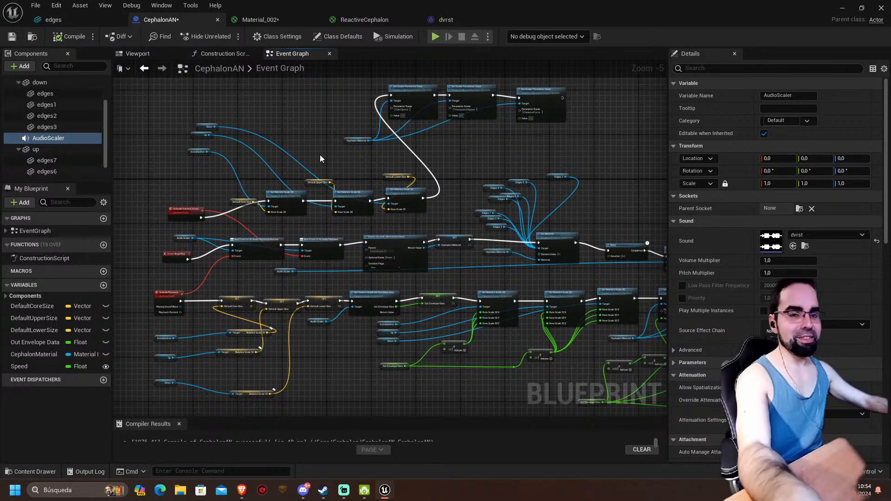
# - Examine the Cephalon model in the CephalonAN blueprint viewport from slightly different distances
pyautogui.click(136, 53)
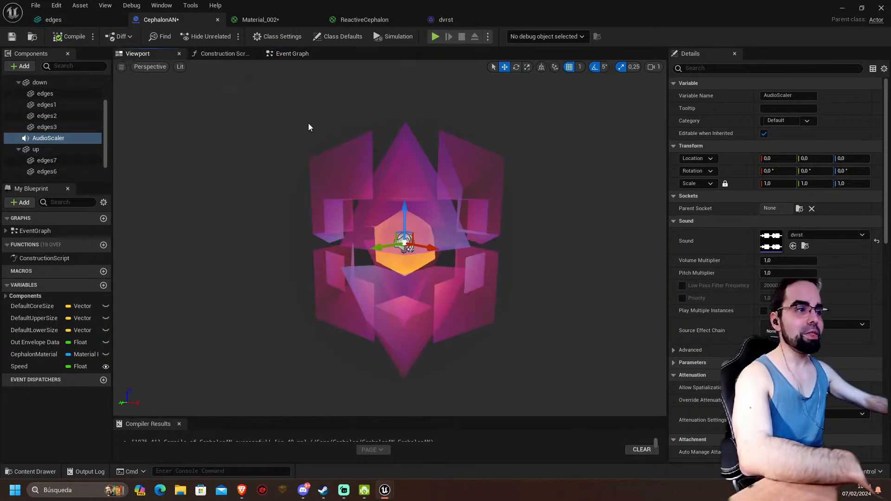
pyautogui.moveTo(372, 226); pyautogui.dragTo(365, 224, button='right')
pyautogui.press('s')
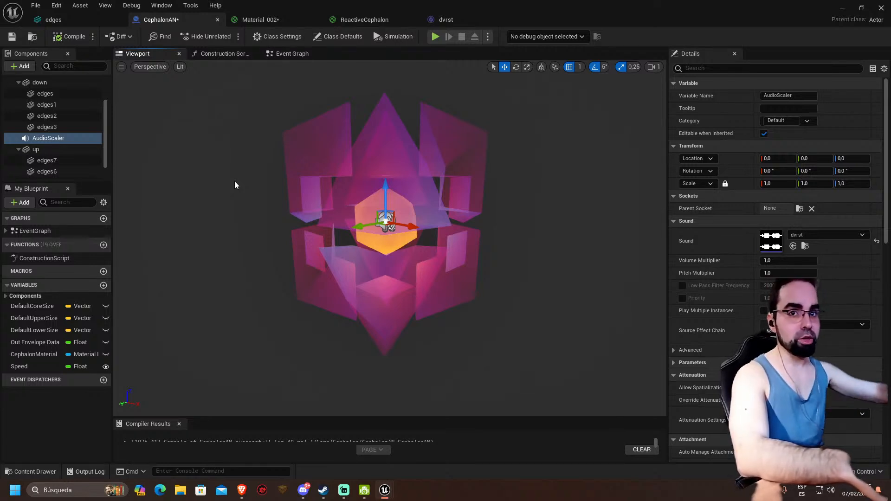
pyautogui.moveTo(228, 190)
pyautogui.mouseDown(button='right')
pyautogui.moveTo(240, 187)
pyautogui.moveTo(228, 192)
pyautogui.mouseUp(button='right')
pyautogui.press('w')
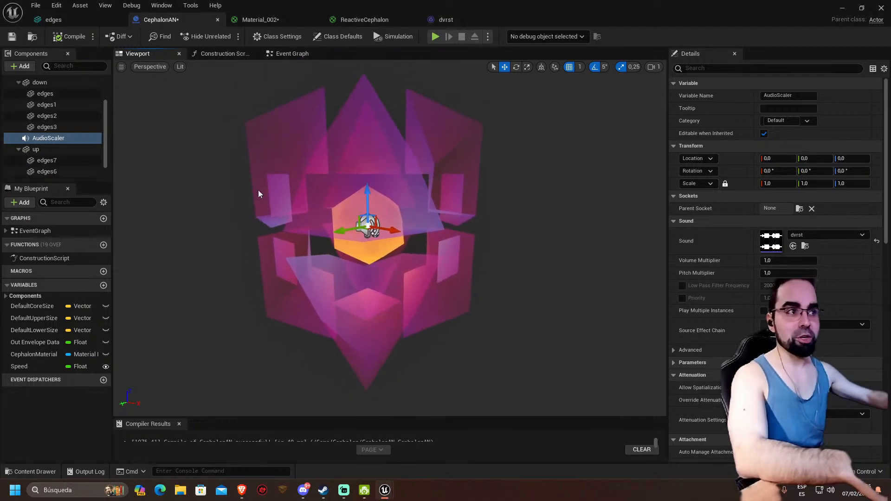
# - Switch to the FirstPersonMap level, play it to watch the Cephalon react to the music, and stop the session
pyautogui.click(842, 9)
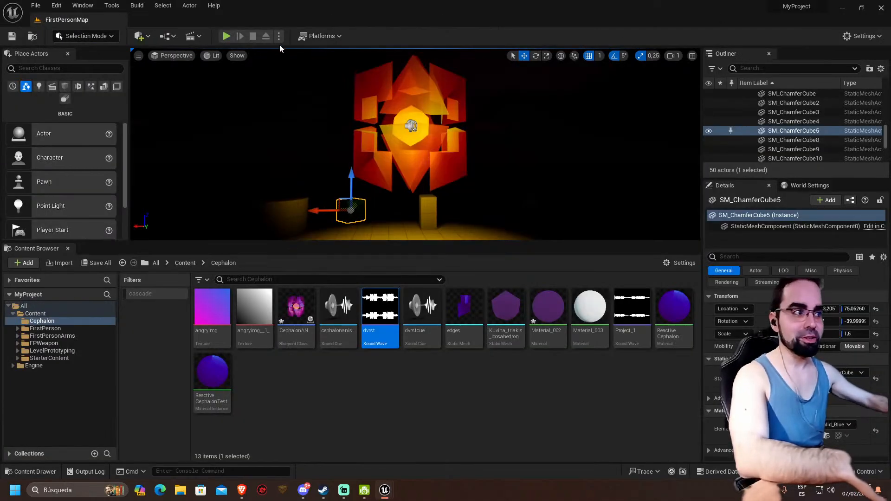
pyautogui.click(227, 36)
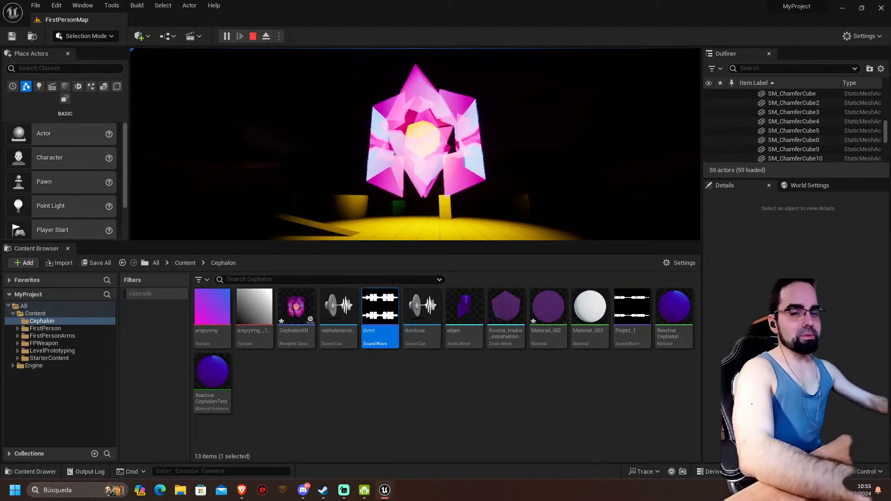
pyautogui.press('Escape')
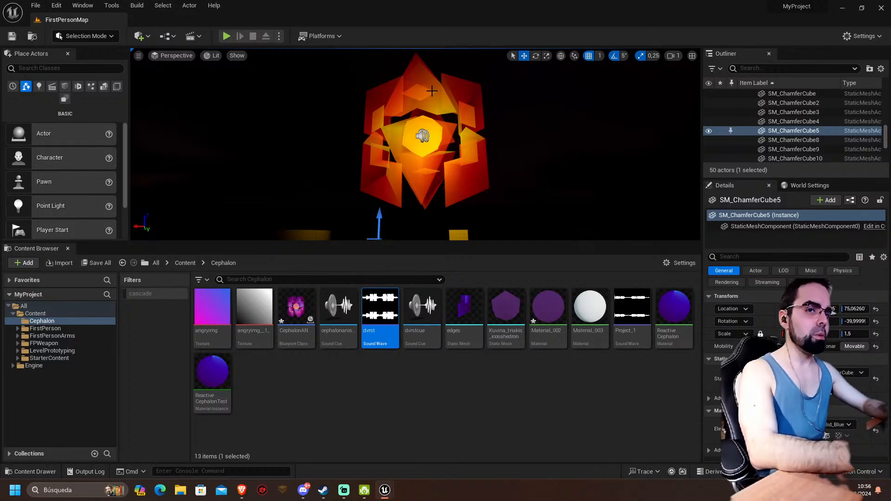
# - Fly toward and away from the Cephalon in the level viewport to examine its parts up close and from afar
pyautogui.moveTo(450, 94); pyautogui.dragTo(459, 87, button='right')
pyautogui.press('s')
pyautogui.press('w')
pyautogui.press('s')
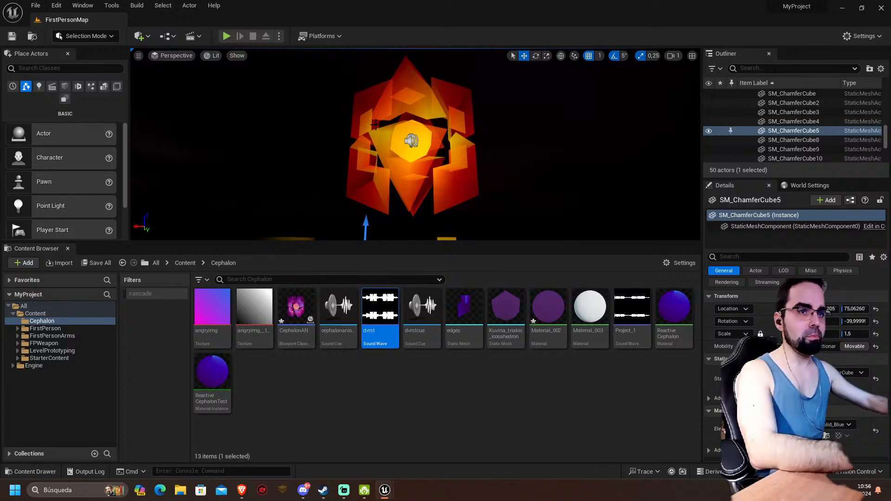
pyautogui.moveTo(375, 125); pyautogui.dragTo(380, 125, button='right')
pyautogui.press('w')
pyautogui.press('s')
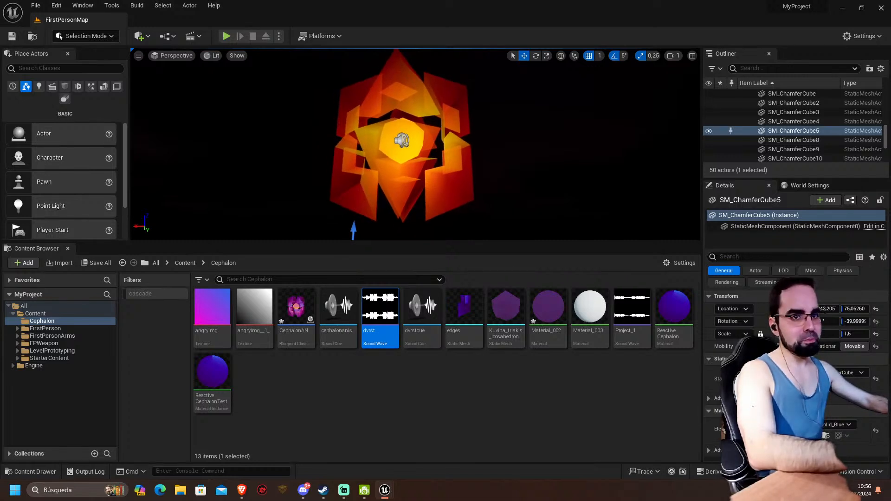
pyautogui.press('w')
pyautogui.moveTo(380, 125); pyautogui.dragTo(386, 122, button='right')
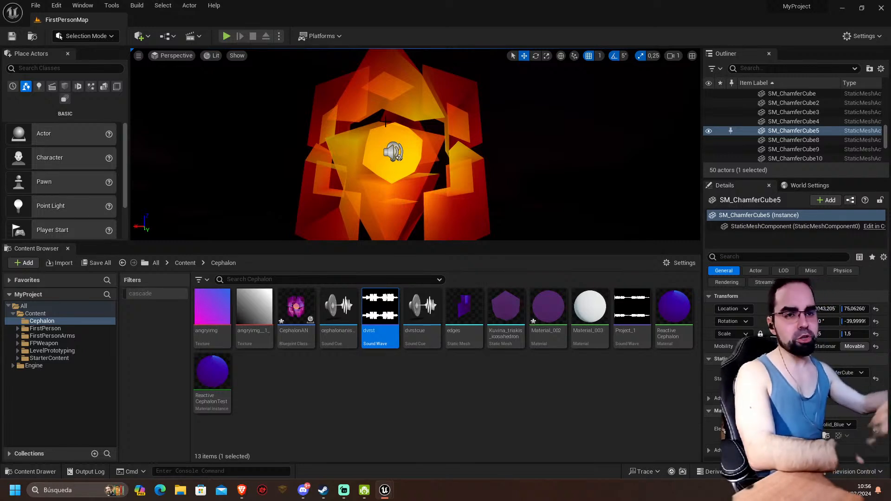
pyautogui.moveTo(385, 122)
pyautogui.mouseDown(button='right')
pyautogui.moveTo(410, 117)
pyautogui.moveTo(393, 127)
pyautogui.moveTo(401, 123)
pyautogui.mouseUp(button='right')
pyautogui.press('s')
pyautogui.press('w')
pyautogui.press('s')
pyautogui.press('w')
pyautogui.press('s')
pyautogui.press('w')
pyautogui.press('s')
pyautogui.press('w')
pyautogui.press('w')
pyautogui.press('s')
pyautogui.press('w')
pyautogui.press('s')
pyautogui.press('s')
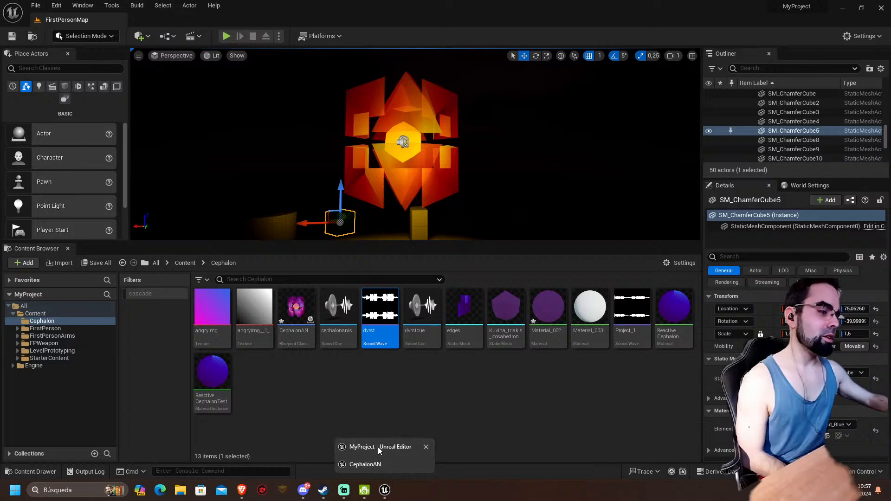
# - Reopen the CephalonAN Event Graph and review the Set Relative Scale 3D nodes with their Icosahedron, Up and Down targets
pyautogui.click(365, 464)
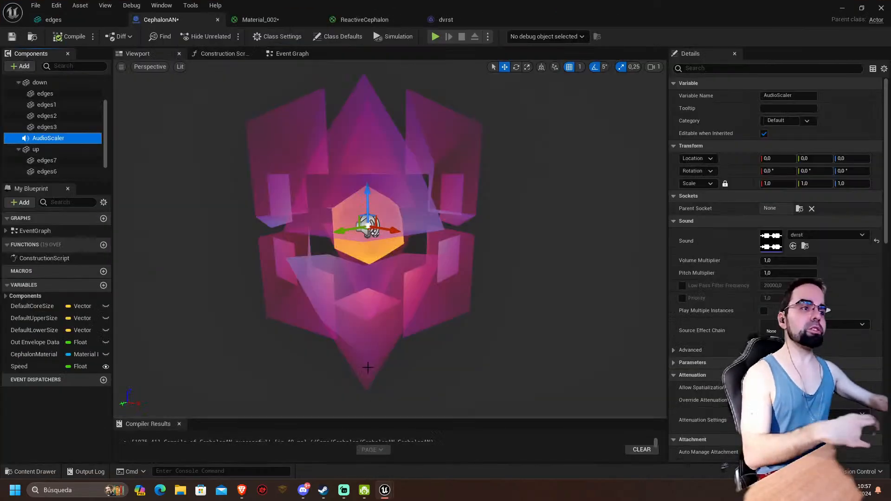
pyautogui.moveTo(377, 207)
pyautogui.mouseDown(button='right')
pyautogui.moveTo(363, 212)
pyautogui.moveTo(381, 198)
pyautogui.mouseUp(button='right')
pyautogui.click(294, 53)
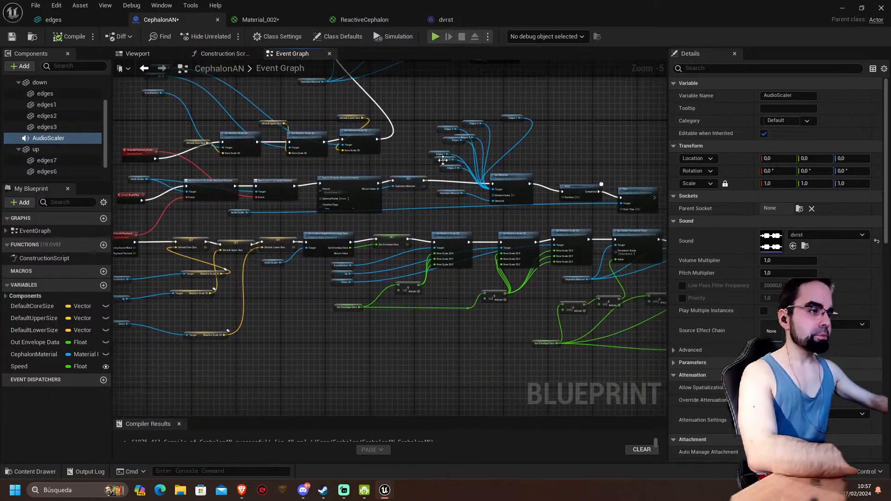
pyautogui.moveTo(273, 150); pyautogui.dragTo(358, 189, button='right')
pyautogui.scroll(2, 357, 194)
pyautogui.moveTo(372, 249); pyautogui.dragTo(361, 182, button='right')
pyautogui.scroll(1, 409, 191)
pyautogui.moveTo(433, 187); pyautogui.dragTo(262, 182, button='right')
pyautogui.moveTo(366, 184); pyautogui.dragTo(259, 179, button='right')
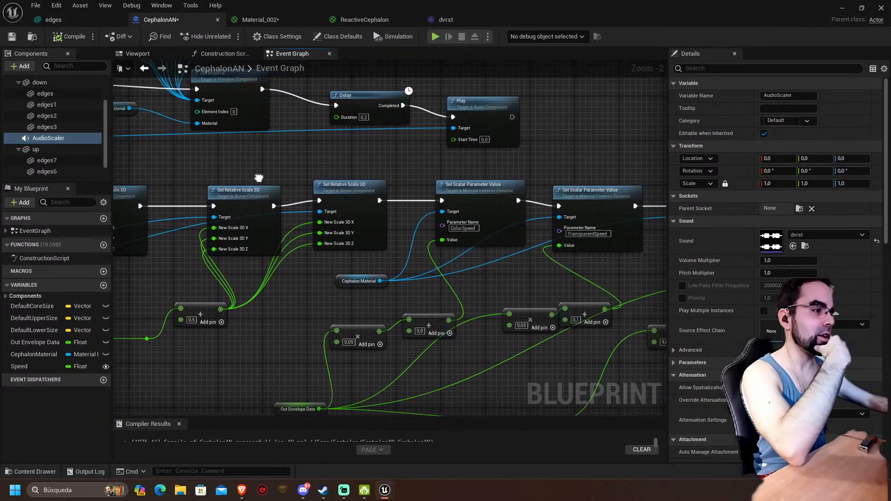
pyautogui.moveTo(392, 254); pyautogui.dragTo(304, 135, button='right')
pyautogui.scroll(-1, 446, 136)
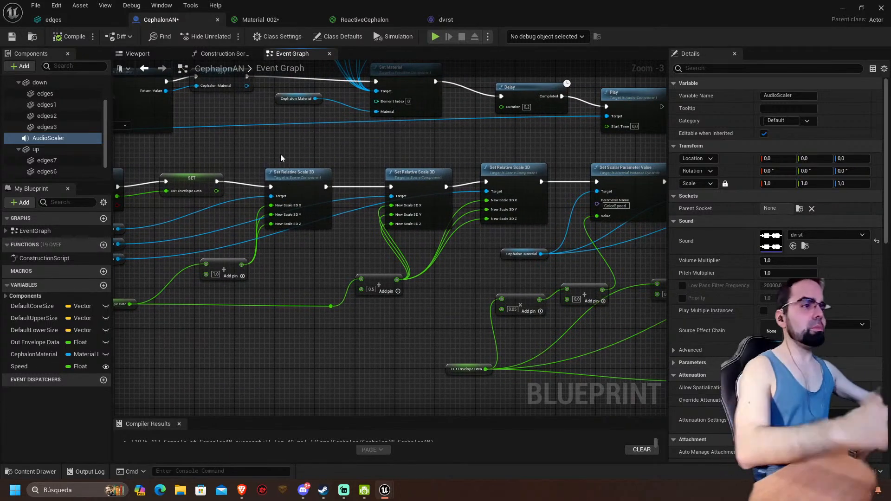
pyautogui.moveTo(278, 152); pyautogui.dragTo(324, 164, button='right')
pyautogui.click(168, 194)
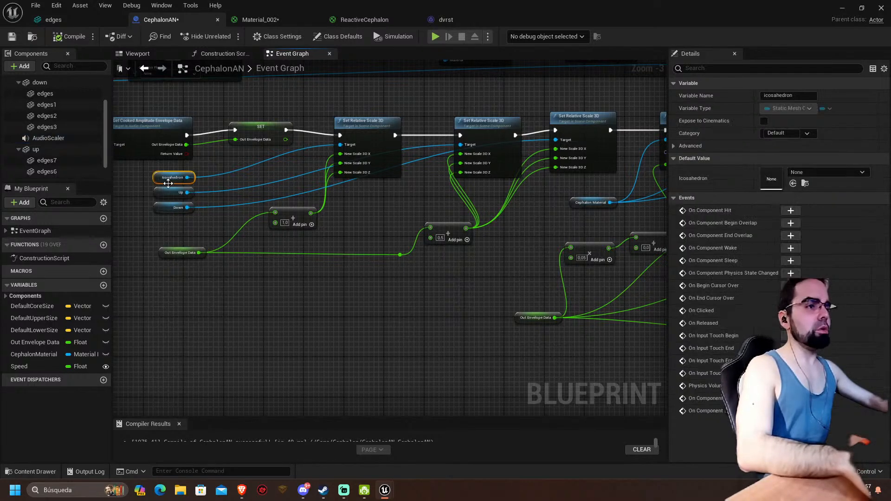
pyautogui.click(306, 259)
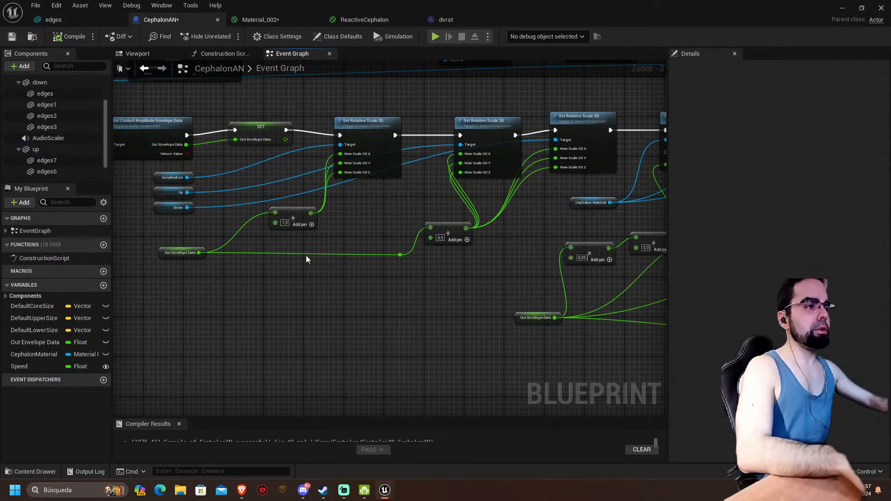
# - Add a Set Actor Relative Rotation node in the empty area below the Set Relative Scale 3D chain
pyautogui.rightClick(285, 304)
pyautogui.write('set relative')
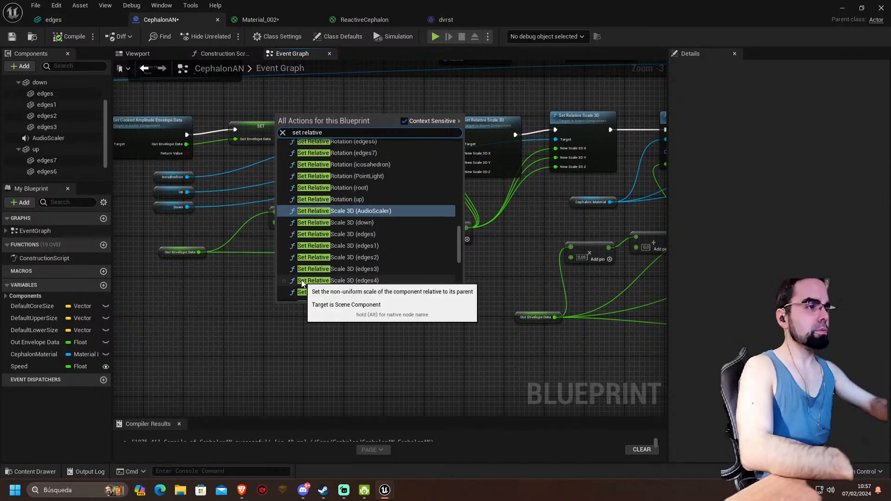
pyautogui.write(' rotation')
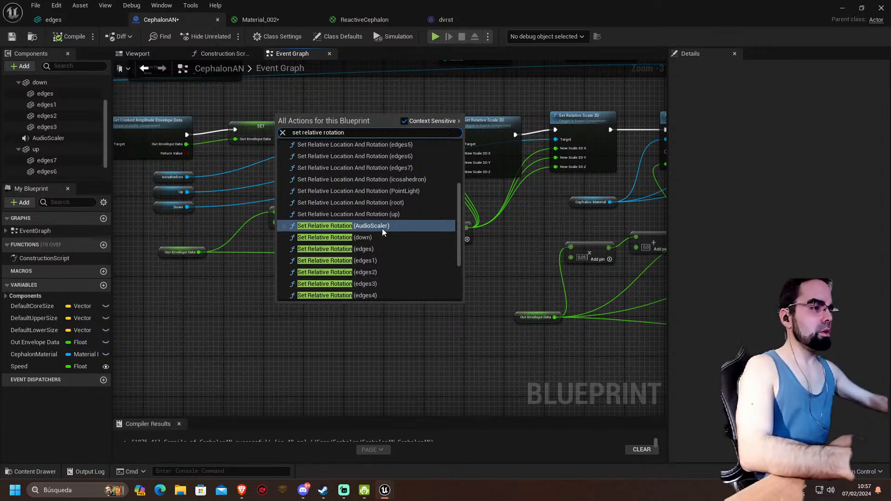
pyautogui.scroll(5, 383, 229)
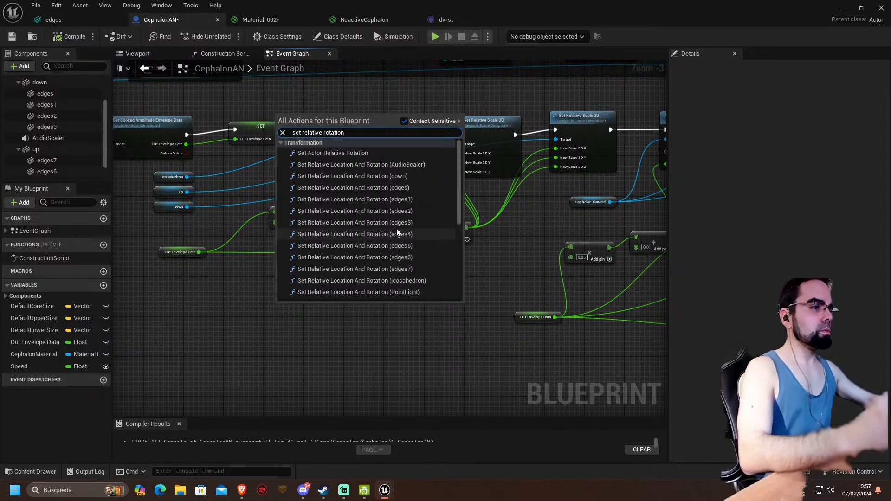
pyautogui.click(347, 154)
pyautogui.moveTo(331, 280); pyautogui.dragTo(292, 295)
pyautogui.moveTo(399, 336); pyautogui.dragTo(419, 242, button='right')
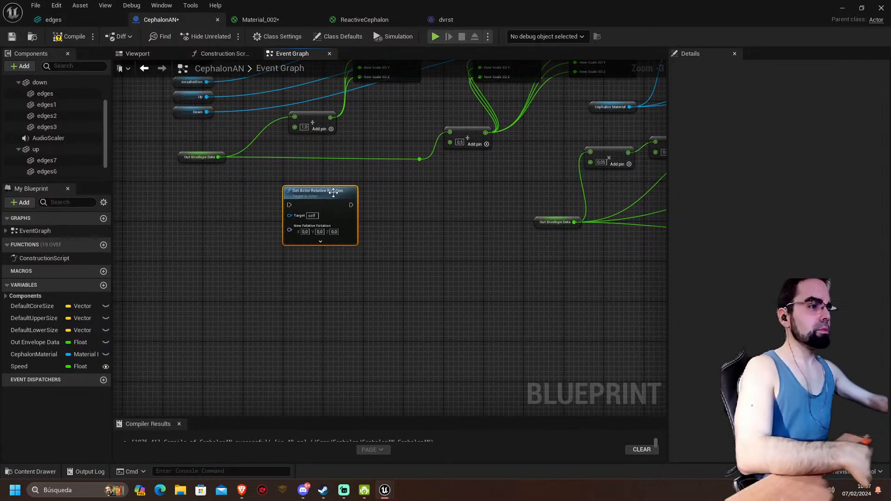
# - Duplicate the Set Actor Relative Rotation node twice and line up the three nodes in a row
pyautogui.moveTo(342, 195); pyautogui.dragTo(290, 210)
pyautogui.hotkey('ctrl', 'v')
pyautogui.hotkey('ctrl', 'v')
pyautogui.moveTo(406, 228); pyautogui.dragTo(494, 219)
pyautogui.moveTo(278, 216); pyautogui.dragTo(268, 232)
pyautogui.moveTo(469, 217); pyautogui.dragTo(464, 232)
# - Move the Out Envelope Data getter and its Multiply and Add nodes closer beneath the Set Scalar Parameter Value nodes
pyautogui.moveTo(599, 265); pyautogui.dragTo(413, 331, button='right')
pyautogui.moveTo(364, 289); pyautogui.dragTo(359, 244)
pyautogui.moveTo(487, 208); pyautogui.dragTo(486, 183)
pyautogui.moveTo(417, 222); pyautogui.dragTo(421, 193)
pyautogui.moveTo(533, 236); pyautogui.dragTo(465, 261, button='right')
pyautogui.moveTo(520, 235); pyautogui.dragTo(501, 216)
pyautogui.moveTo(552, 236); pyautogui.dragTo(549, 221)
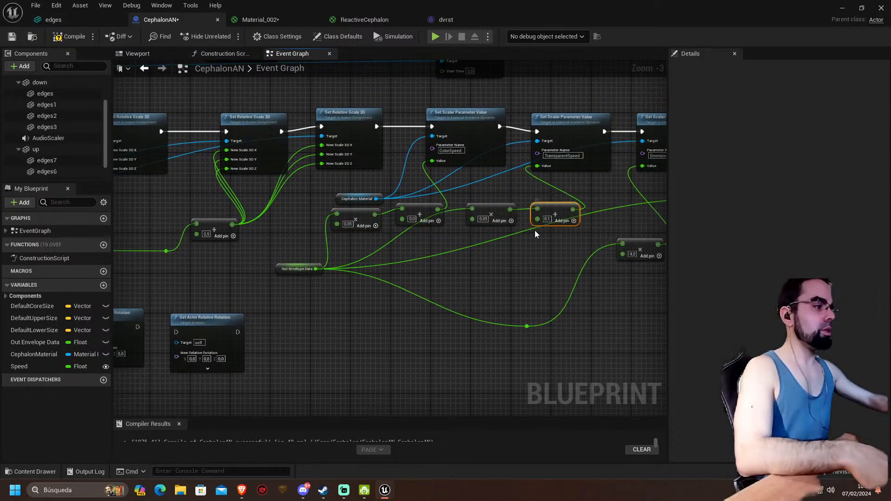
# - Raise the Out Envelope Data getter, its reroute point and the next math node to tidy the wiring
pyautogui.moveTo(285, 264); pyautogui.dragTo(286, 256)
pyautogui.doubleClick(526, 326)
pyautogui.moveTo(526, 326); pyautogui.dragTo(523, 245)
pyautogui.moveTo(644, 244); pyautogui.dragTo(399, 278, button='right')
pyautogui.moveTo(398, 278); pyautogui.dragTo(409, 246)
# - Try to insert a Set Actor Relative Rotation node between the Out Envelope Data SET and the first Set Relative Scale 3D
pyautogui.moveTo(480, 307); pyautogui.dragTo(615, 278, button='right')
pyautogui.moveTo(257, 308); pyautogui.dragTo(519, 281, button='right')
pyautogui.moveTo(389, 270); pyautogui.dragTo(479, 257, button='right')
pyautogui.moveTo(456, 227); pyautogui.dragTo(383, 273, button='right')
pyautogui.moveTo(369, 169); pyautogui.dragTo(384, 180, button='right')
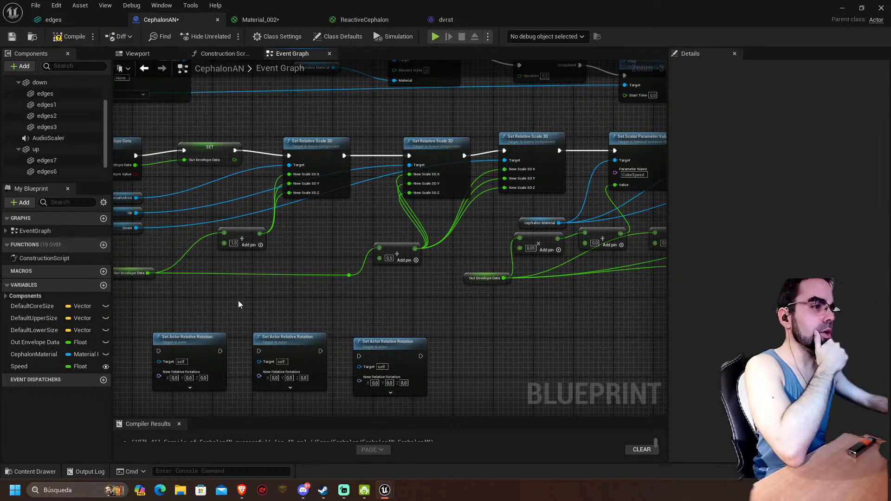
pyautogui.moveTo(316, 147); pyautogui.dragTo(321, 181)
pyautogui.moveTo(315, 199); pyautogui.dragTo(312, 259, button='right')
pyautogui.moveTo(195, 398); pyautogui.dragTo(330, 174)
pyautogui.moveTo(232, 211); pyautogui.dragTo(291, 185)
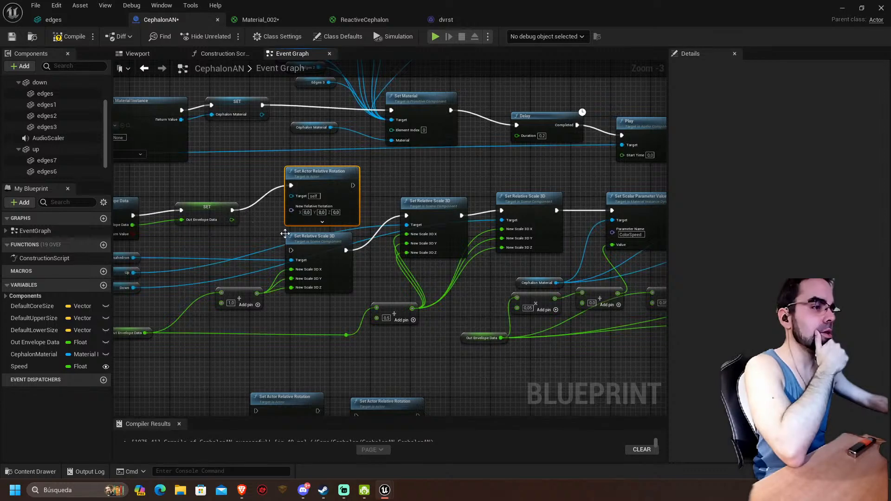
pyautogui.moveTo(237, 209); pyautogui.dragTo(291, 250)
pyautogui.moveTo(307, 186); pyautogui.dragTo(182, 376)
pyautogui.moveTo(319, 242); pyautogui.dragTo(322, 204)
# - Move the three Set Actor Relative Rotation nodes to the end of the chain, beyond the Set Intensity node
pyautogui.moveTo(331, 300); pyautogui.dragTo(345, 207, button='right')
pyautogui.moveTo(214, 272); pyautogui.dragTo(220, 292)
pyautogui.moveTo(301, 305); pyautogui.dragTo(311, 280)
pyautogui.moveTo(389, 269); pyautogui.dragTo(215, 319, button='right')
pyautogui.moveTo(333, 304); pyautogui.dragTo(479, 214, button='right')
pyautogui.moveTo(437, 243); pyautogui.dragTo(179, 301)
pyautogui.moveTo(455, 278); pyautogui.dragTo(225, 314, button='right')
pyautogui.scroll(-4, 224, 313)
pyautogui.moveTo(170, 304); pyautogui.dragTo(467, 240)
pyautogui.scroll(4, 412, 321)
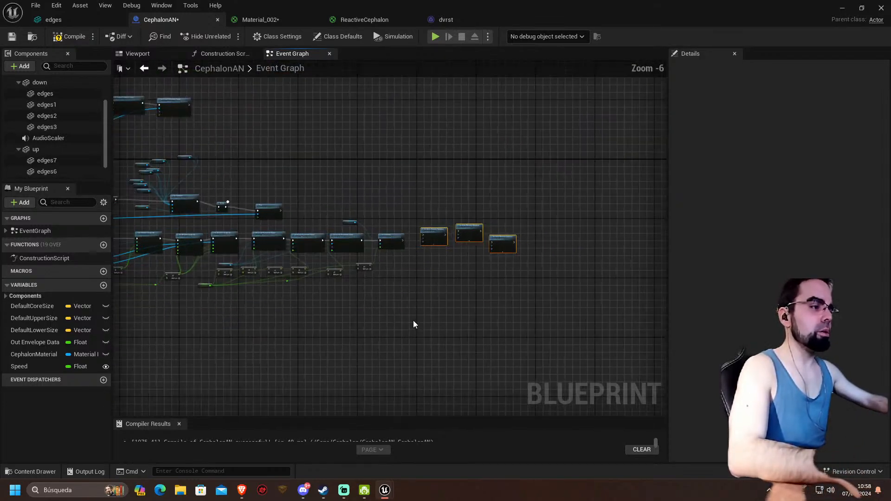
pyautogui.moveTo(421, 255); pyautogui.dragTo(245, 382, button='right')
pyautogui.click(257, 319)
# - Arrange the three Set Actor Relative Rotation nodes closely in a row beside the Set Intensity node
pyautogui.moveTo(258, 320); pyautogui.dragTo(317, 324, button='right')
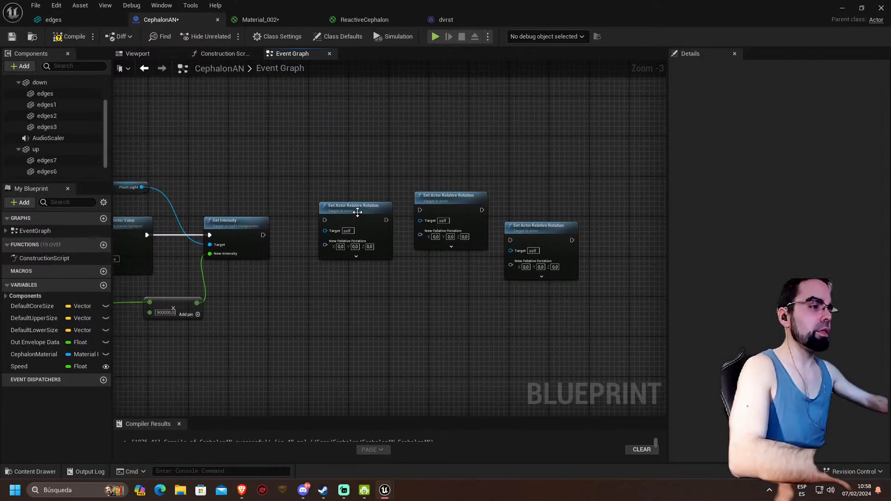
pyautogui.moveTo(358, 216); pyautogui.dragTo(322, 231)
pyautogui.moveTo(455, 201); pyautogui.dragTo(406, 229)
pyautogui.moveTo(540, 228); pyautogui.dragTo(490, 230)
pyautogui.click(448, 311)
pyautogui.moveTo(447, 311); pyautogui.dragTo(384, 294, button='right')
# - Copy the Icosahedron, Up and Down component references from the scaling section and paste them above the Set Actor Relative Rotation nodes
pyautogui.scroll(1, 454, 288)
pyautogui.moveTo(355, 166); pyautogui.dragTo(608, 106, button='right')
pyautogui.moveTo(135, 231); pyautogui.dragTo(590, 215, button='right')
pyautogui.moveTo(249, 227); pyautogui.dragTo(462, 230, button='right')
pyautogui.moveTo(207, 158); pyautogui.dragTo(280, 211)
pyautogui.moveTo(497, 220); pyautogui.dragTo(214, 270, button='right')
pyautogui.moveTo(498, 220); pyautogui.dragTo(162, 271, button='right')
pyautogui.moveTo(444, 224); pyautogui.dragTo(172, 255, button='right')
pyautogui.moveTo(473, 219); pyautogui.dragTo(299, 211, button='right')
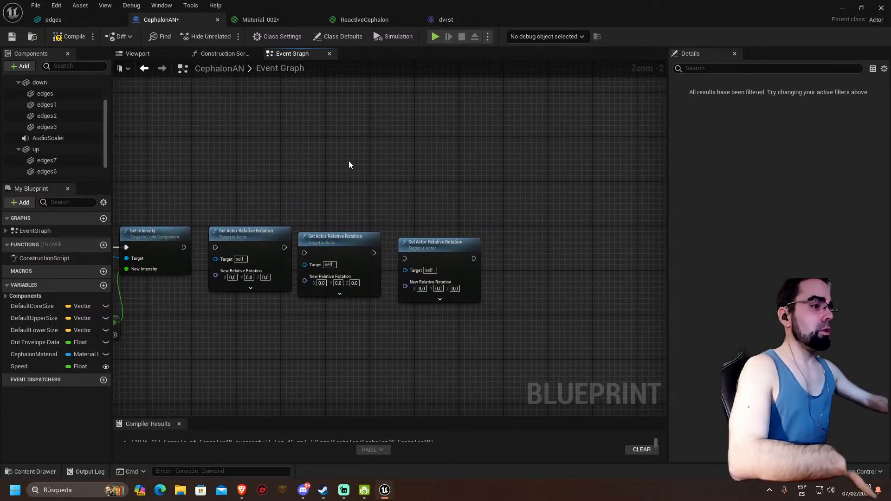
pyautogui.rightClick(330, 159)
pyautogui.hotkey('ctrl', 'v')
pyautogui.click(284, 129)
pyautogui.hotkey('ctrl', 'v')
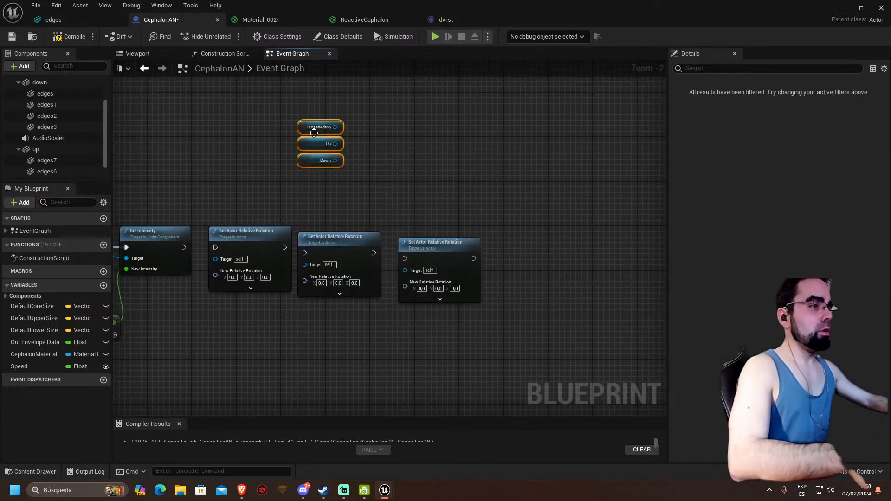
pyautogui.rightClick(257, 141)
pyautogui.click(230, 166)
pyautogui.moveTo(283, 175)
pyautogui.mouseDown(button='right')
pyautogui.moveTo(261, 183)
pyautogui.moveTo(280, 179)
pyautogui.mouseUp(button='right')
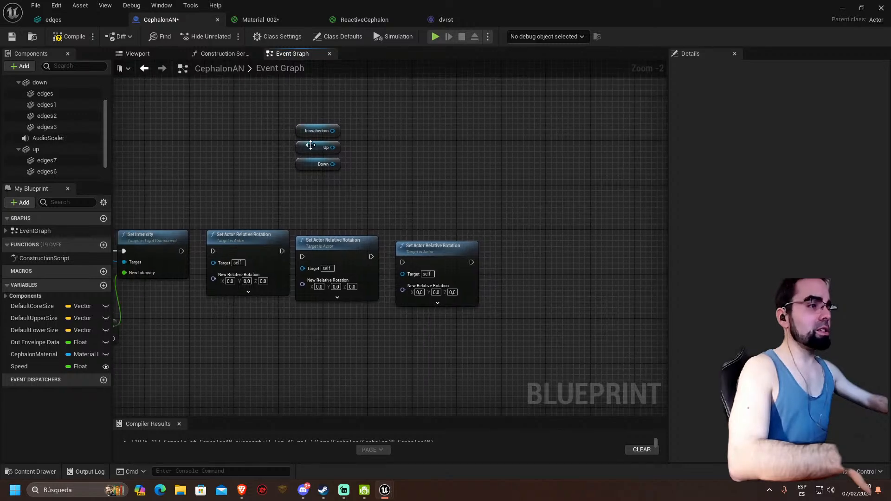
# - Space out the Icosahedron, Up and Down component references above the Set Actor Relative Rotation nodes
pyautogui.moveTo(311, 146); pyautogui.dragTo(249, 150)
pyautogui.moveTo(312, 164); pyautogui.dragTo(240, 180)
pyautogui.moveTo(326, 194); pyautogui.dragTo(349, 191, button='right')
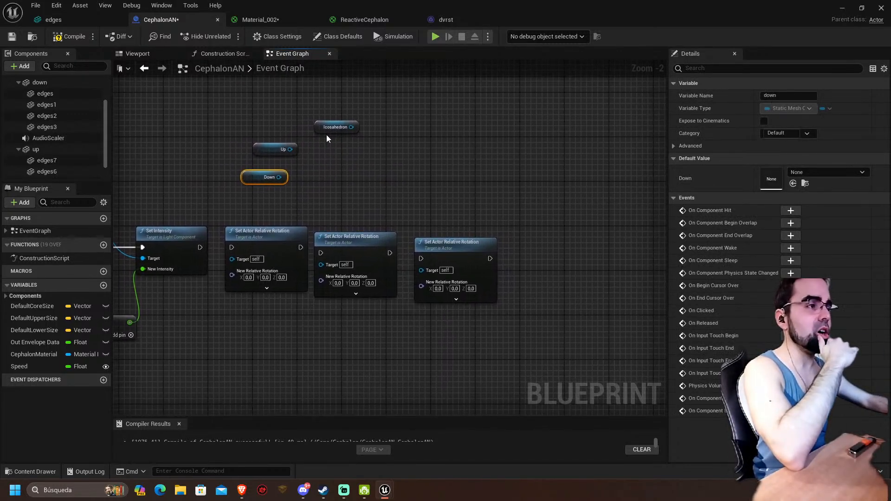
pyautogui.moveTo(323, 128); pyautogui.dragTo(267, 122)
pyautogui.scroll(3, 68, 146)
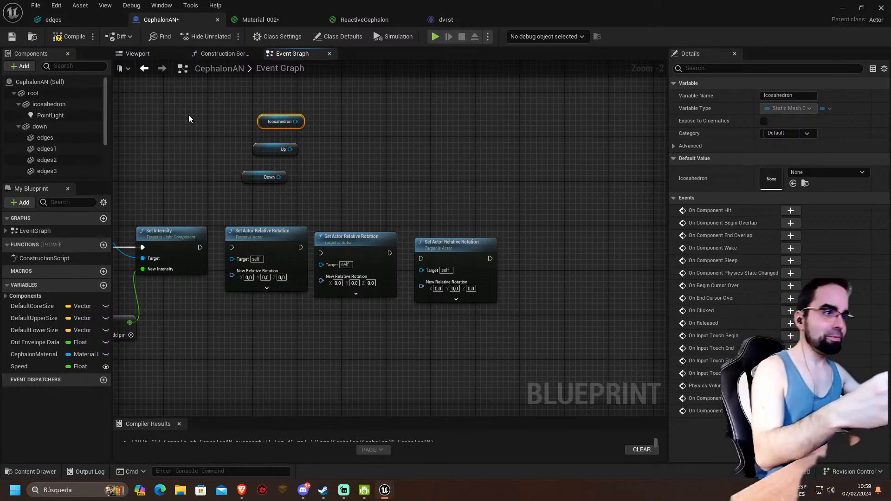
pyautogui.click(365, 164)
pyautogui.moveTo(290, 149); pyautogui.dragTo(349, 163)
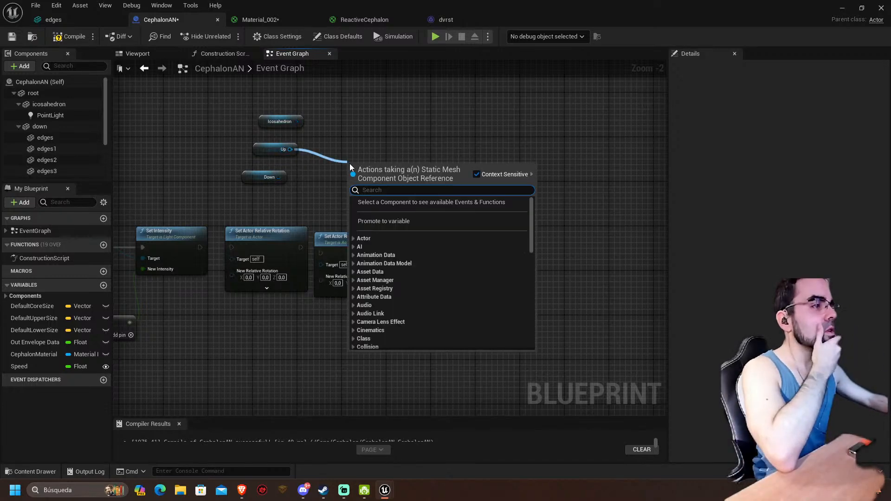
pyautogui.scroll(-5, 417, 227)
pyautogui.click(190, 147)
# - Delete the Up and Down component references from above the rotation nodes
pyautogui.click(273, 152)
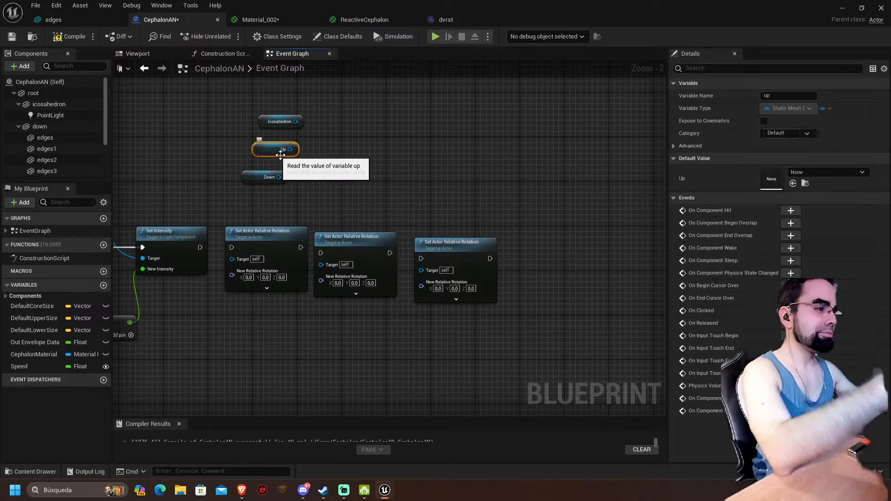
pyautogui.press('Delete')
pyautogui.click(248, 177)
pyautogui.press('Delete')
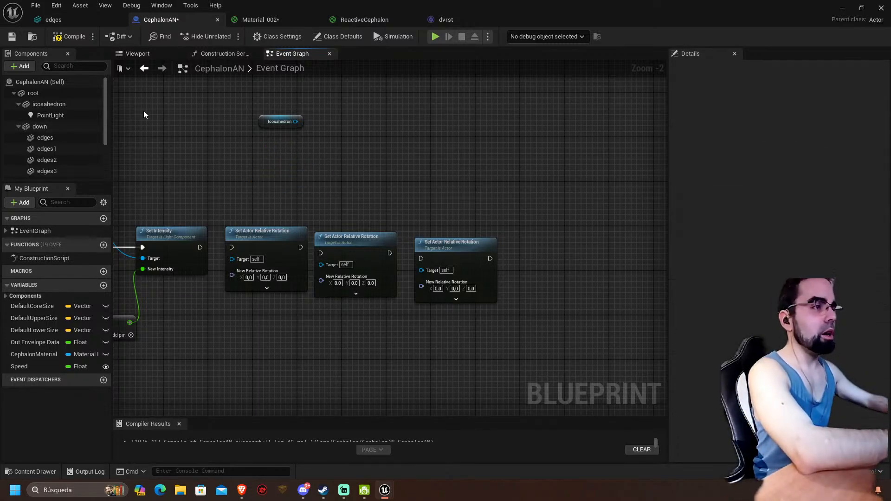
# - Add a reference to the down component above the rotation nodes and place it beside the repositioned Icosahedron reference
pyautogui.scroll(-3, 60, 137)
pyautogui.moveTo(36, 98); pyautogui.dragTo(278, 127)
pyautogui.moveTo(205, 123); pyautogui.dragTo(386, 122)
pyautogui.click(263, 165)
pyautogui.moveTo(290, 136); pyautogui.dragTo(206, 124)
pyautogui.moveTo(344, 122); pyautogui.dragTo(294, 110)
# - Add references to the edges, edges1, edges2 and edges3 components, stacked beneath the Down reference and slightly offset from it
pyautogui.moveTo(45, 108); pyautogui.dragTo(299, 136)
pyautogui.moveTo(46, 131); pyautogui.dragTo(299, 148)
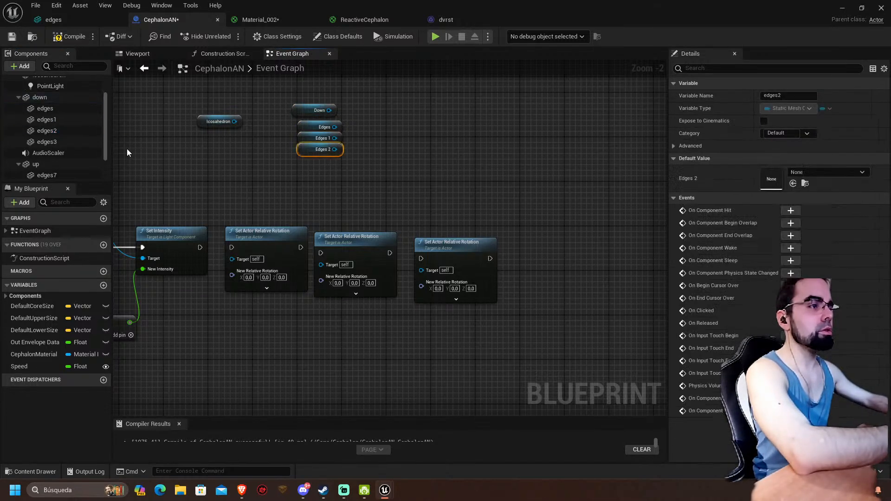
pyautogui.moveTo(47, 142); pyautogui.dragTo(329, 162)
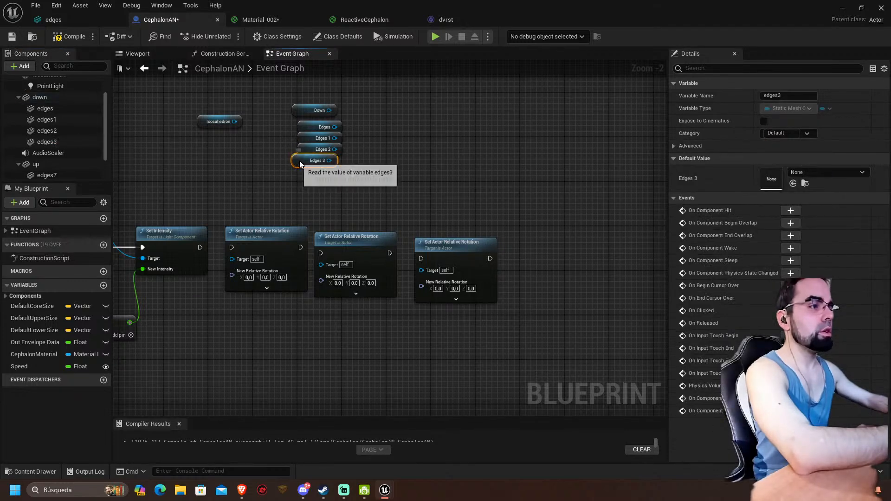
pyautogui.moveTo(300, 113); pyautogui.dragTo(280, 112)
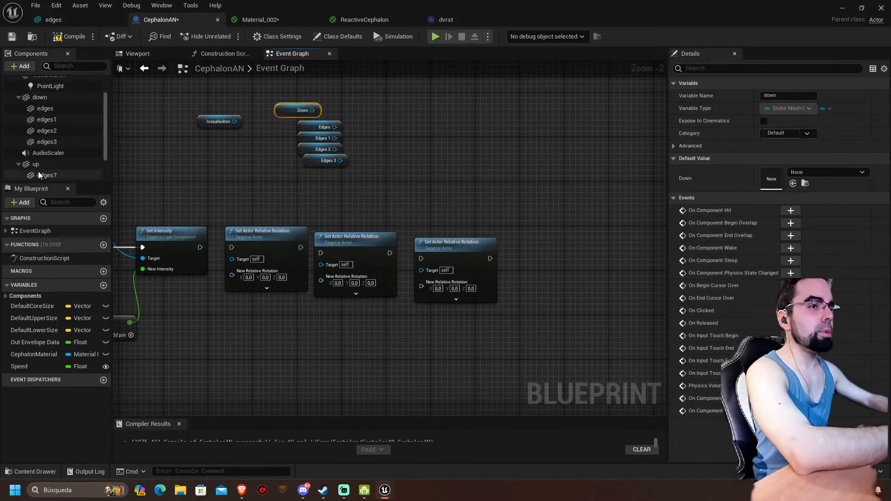
# - Add a reference to the up component beside the Down group, with edges7, edges6, edges5 and edges4 references stacked beneath it
pyautogui.moveTo(37, 164); pyautogui.dragTo(409, 118)
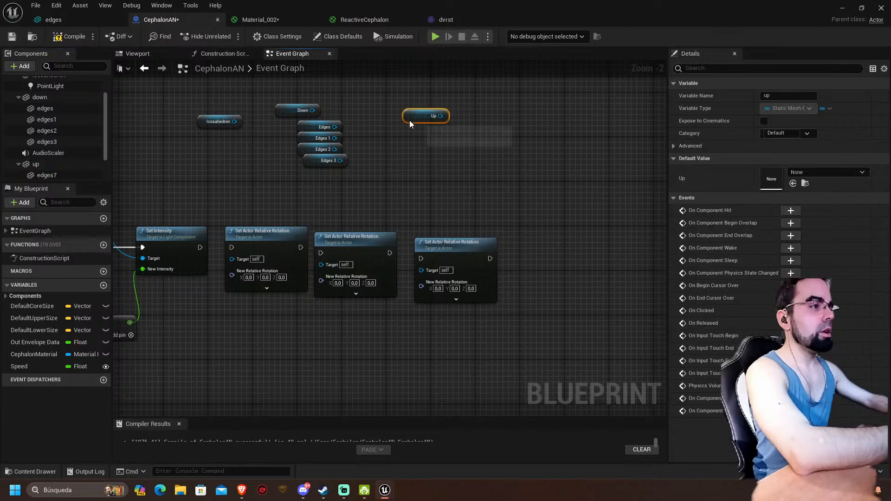
pyautogui.scroll(-2, 42, 139)
pyautogui.moveTo(41, 140); pyautogui.dragTo(420, 137)
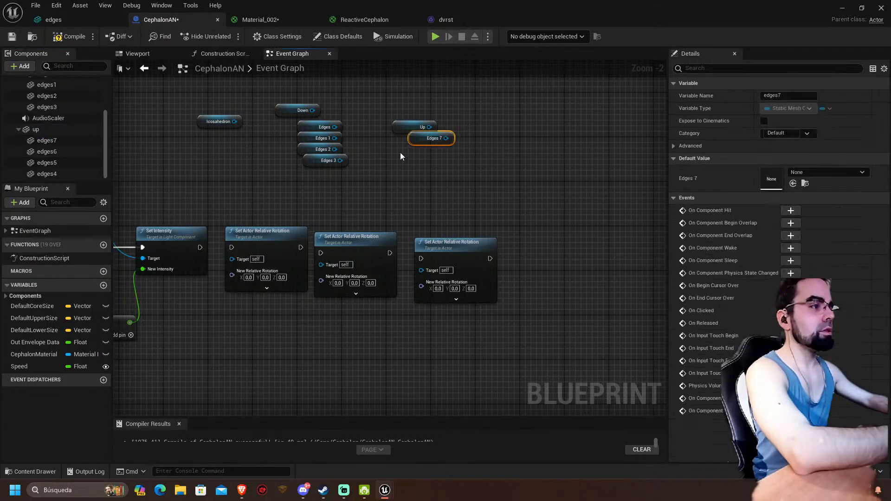
pyautogui.moveTo(59, 148); pyautogui.dragTo(419, 148)
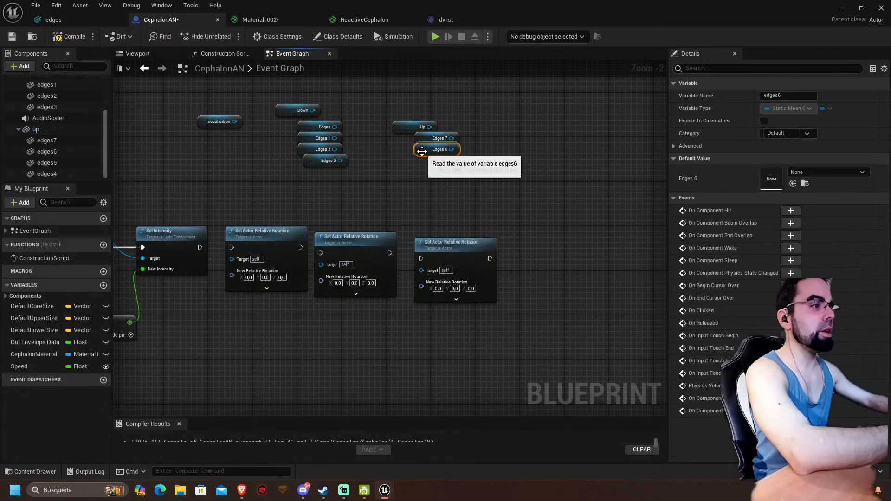
pyautogui.moveTo(37, 162); pyautogui.dragTo(419, 158)
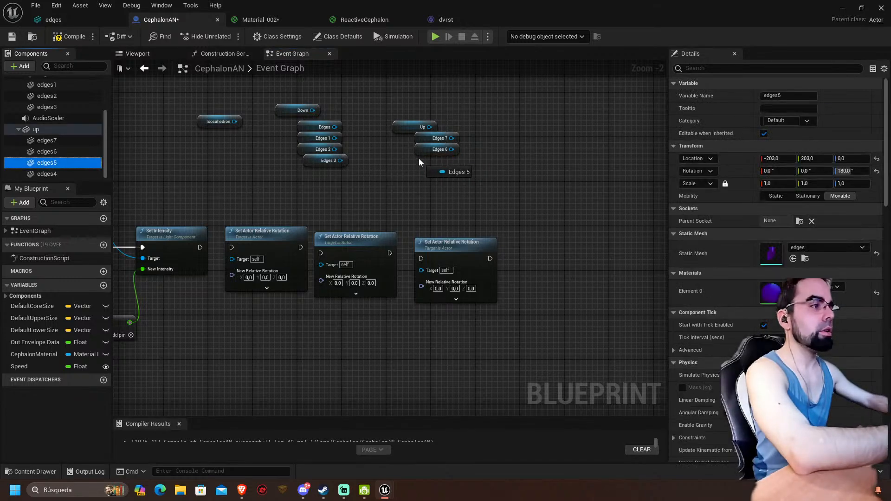
pyautogui.moveTo(61, 174); pyautogui.dragTo(419, 175)
pyautogui.moveTo(407, 131); pyautogui.dragTo(405, 125)
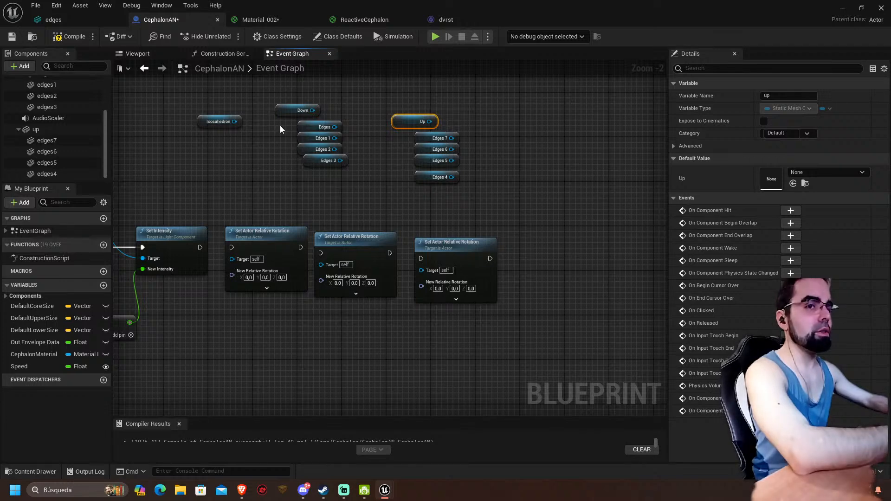
# - Compile and save the CephalonAN blueprint
pyautogui.click(130, 106)
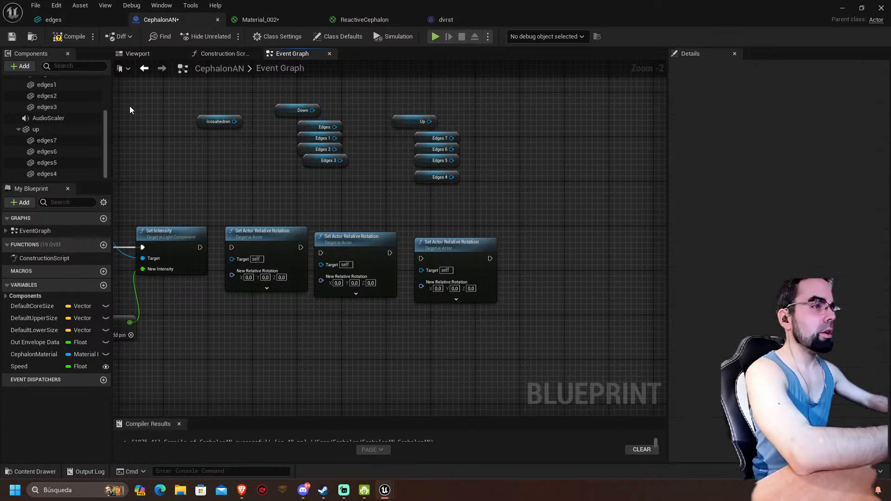
pyautogui.click(70, 36)
pyautogui.click(12, 37)
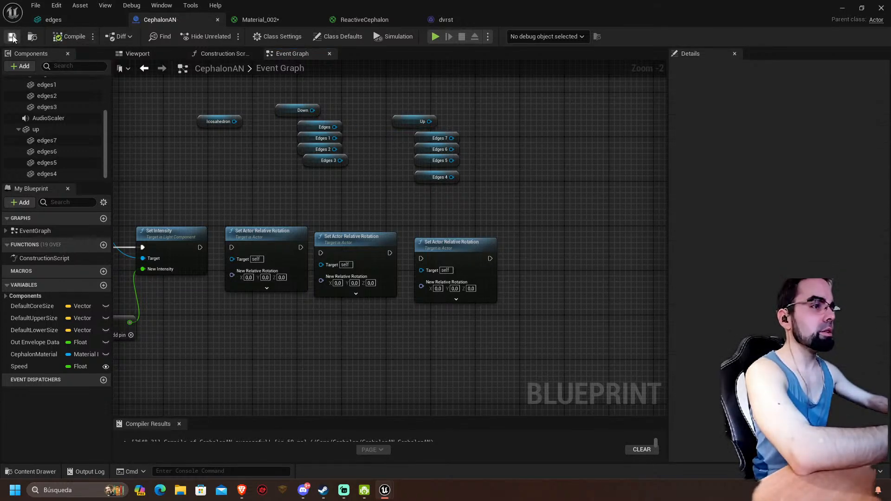